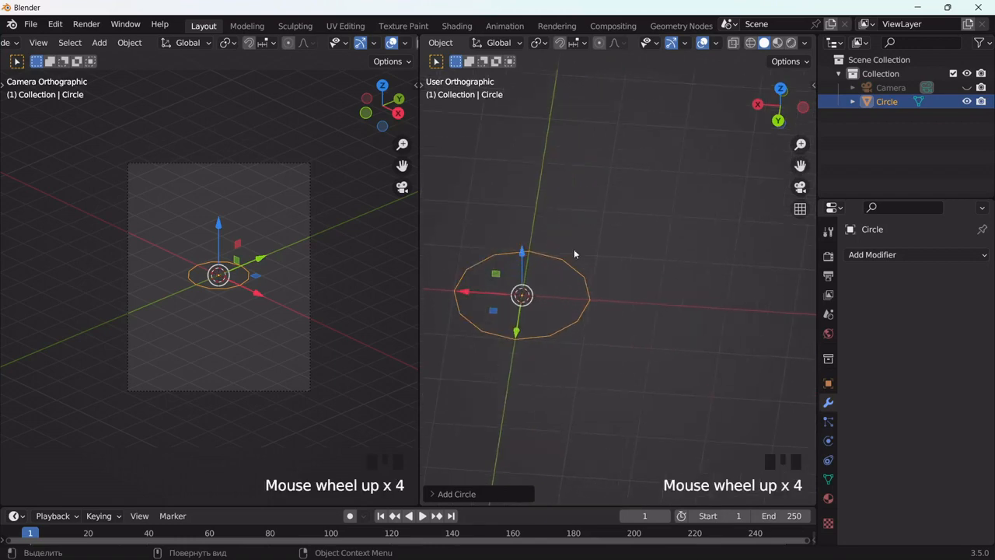
Step: Extrude the circle's outline upward along Z three times, by about 1.1 m, 0.87 m and 0.6 m, to form an open tube
left_click_drag(798, 165, 634, 310)
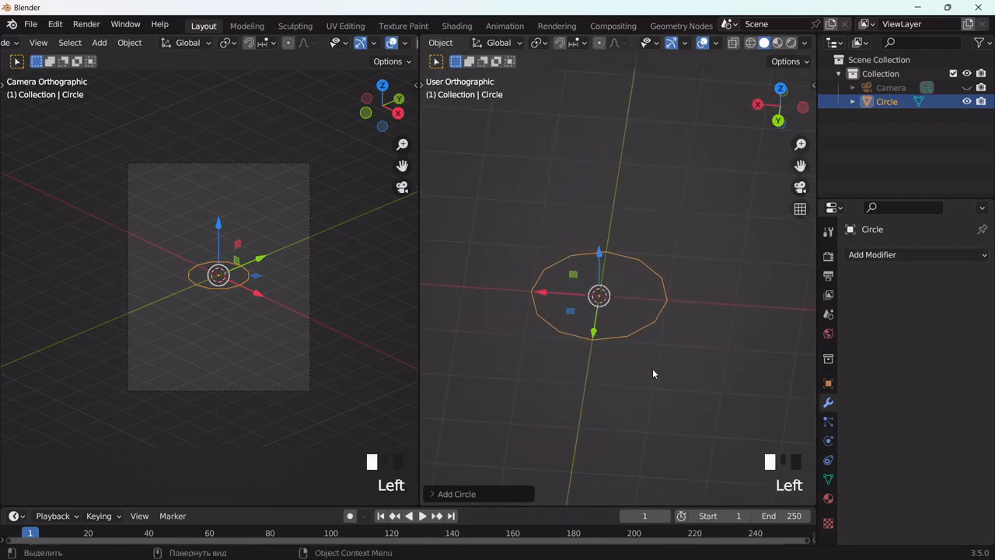
key("Tab")
key("e")
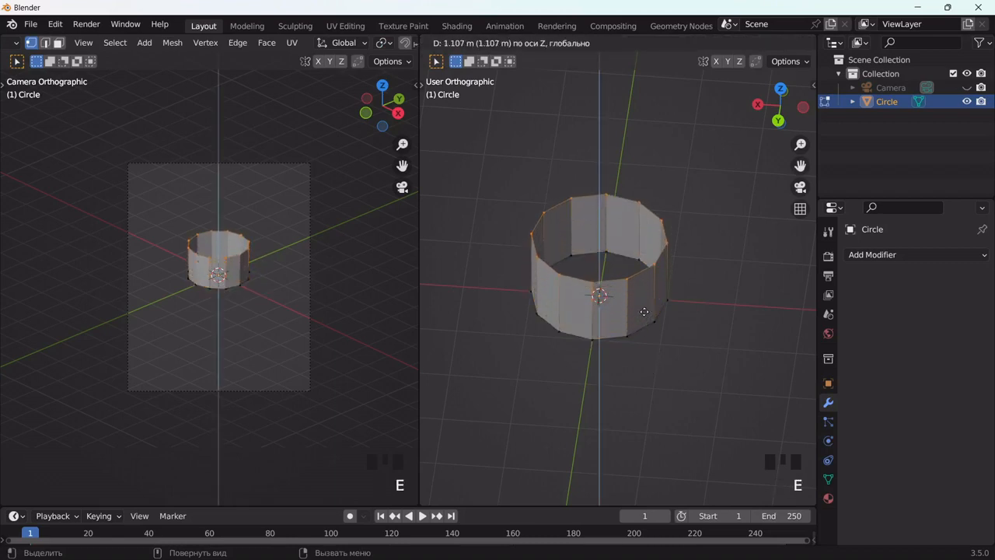
left_click(645, 313)
mouse_move(651, 335)
middle_mouse_down()
mouse_move(669, 301)
mouse_move(662, 340)
middle_mouse_up()
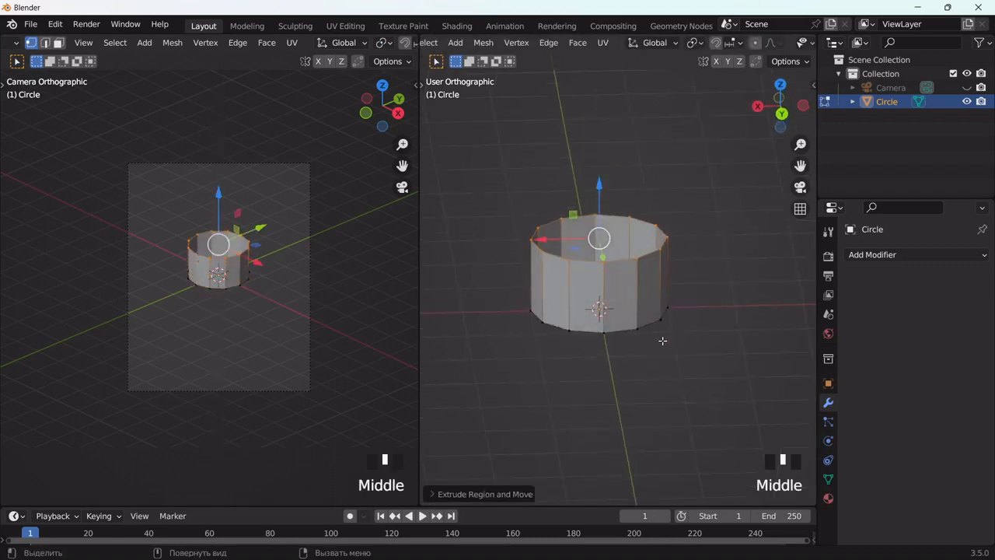
key("e")
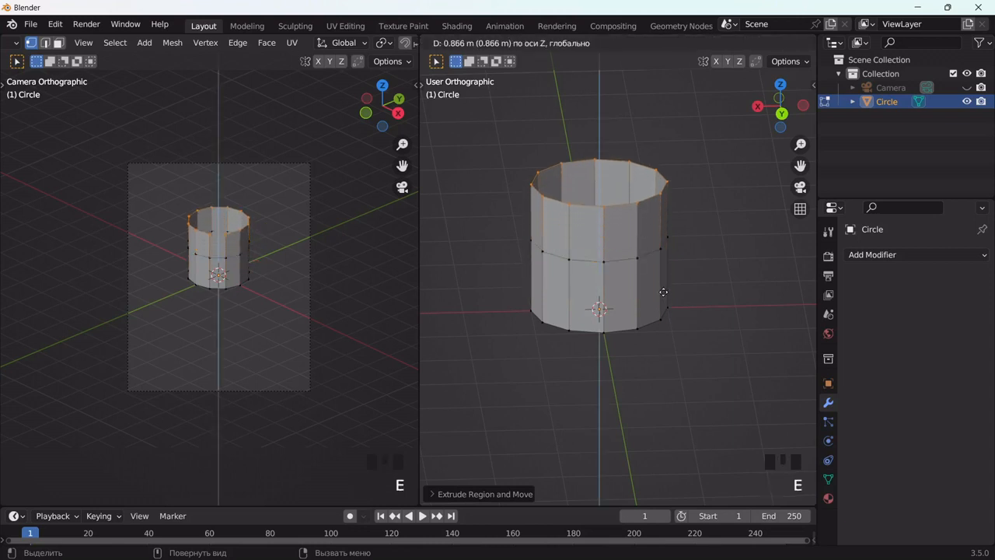
left_click(665, 300)
key("e")
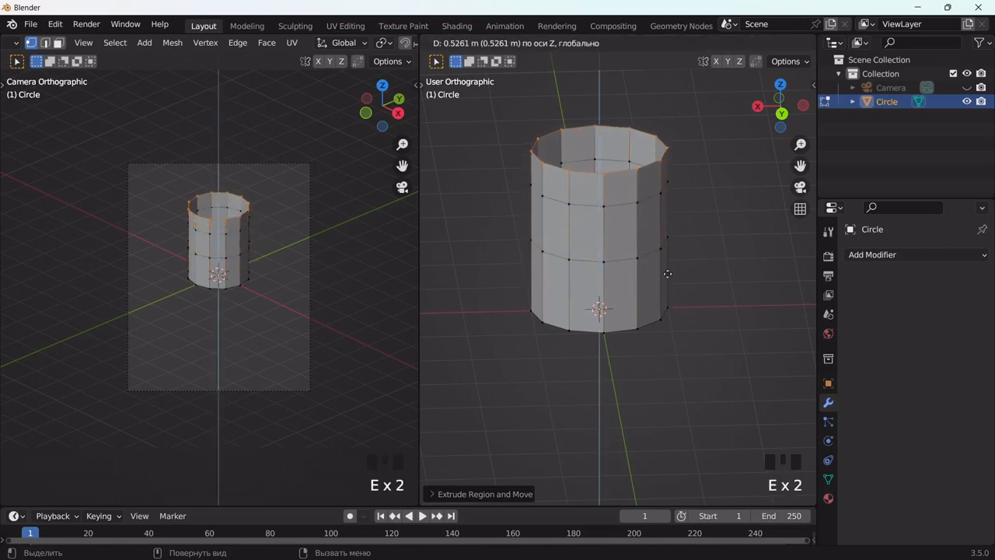
left_click(667, 272)
Step: Make the mesh see-through in back view and scale the tube's bottom ring in to about 70 percent
middle_click_drag(673, 300, 671, 267, "alt")
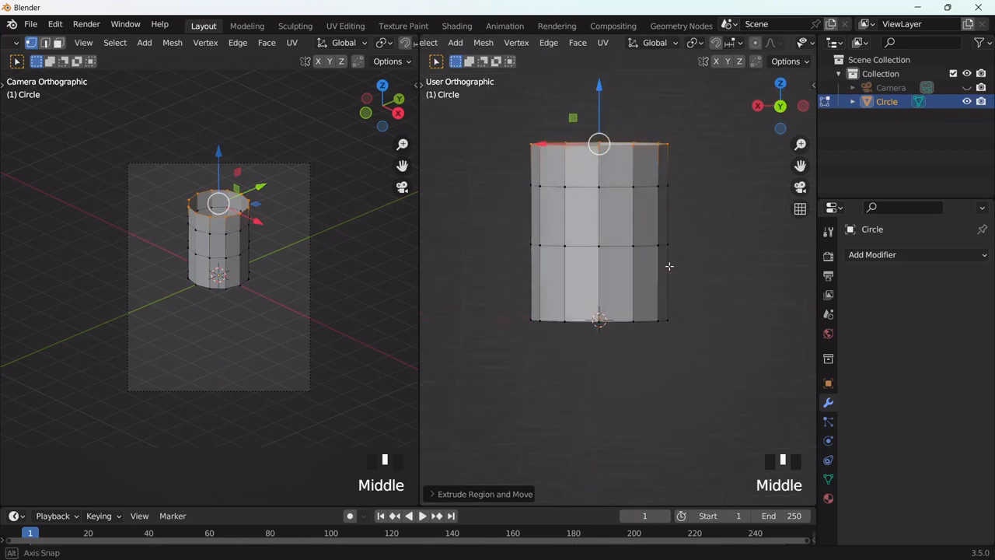
scroll(731, 43, "down", 5)
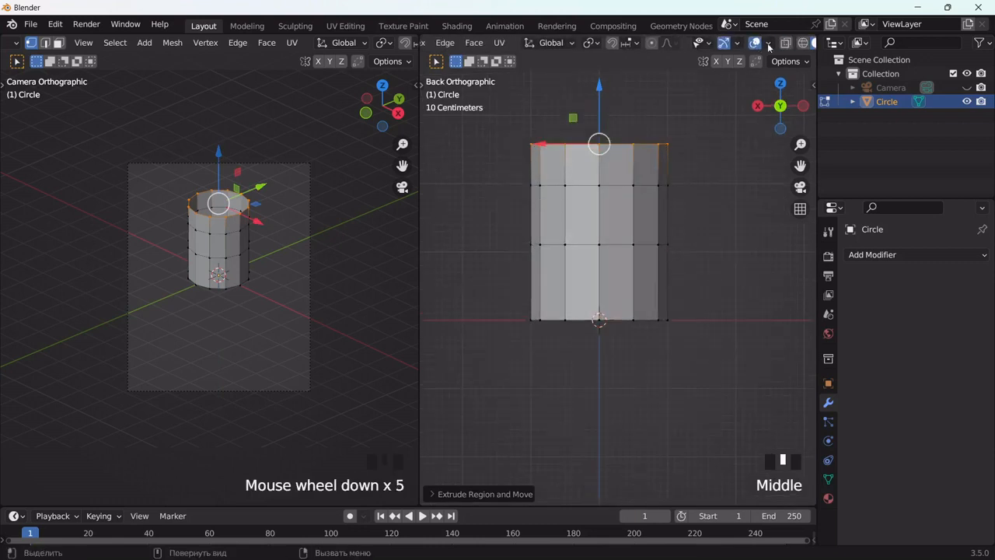
left_click(785, 43)
left_click_drag(493, 305, 704, 364)
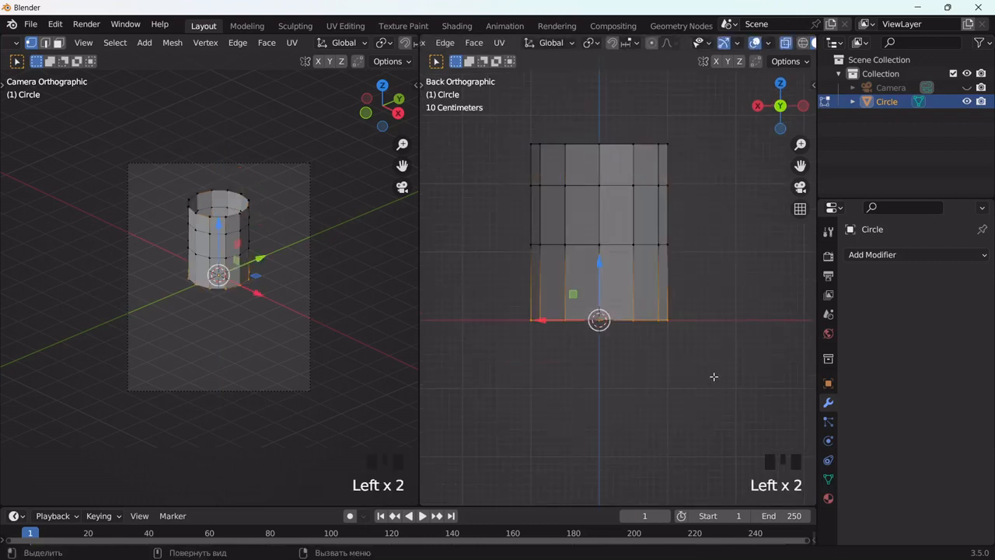
key("s")
left_click(663, 366)
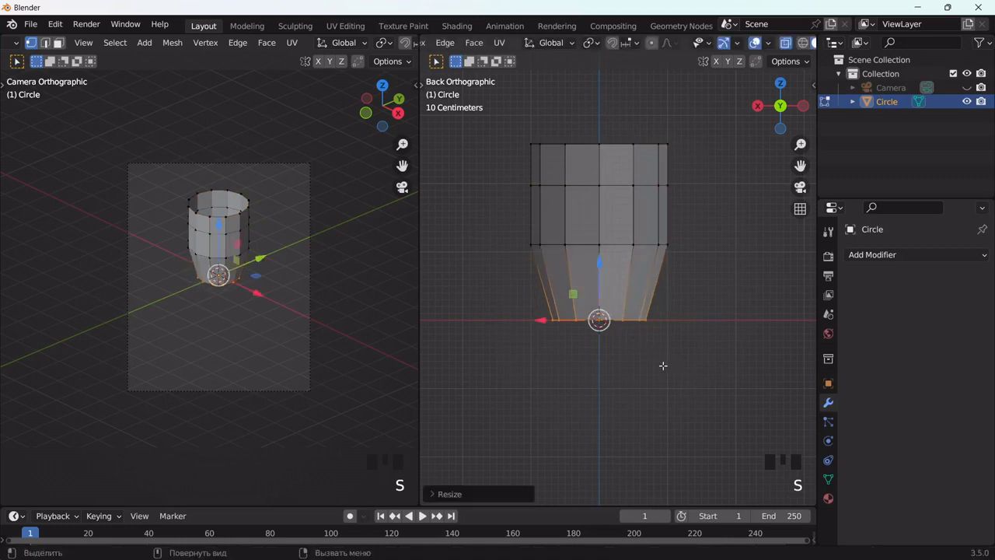
Step: Extrude the bottom ring down about 0.25 m and scale the new ring to about half its width
key("e")
left_click(664, 383)
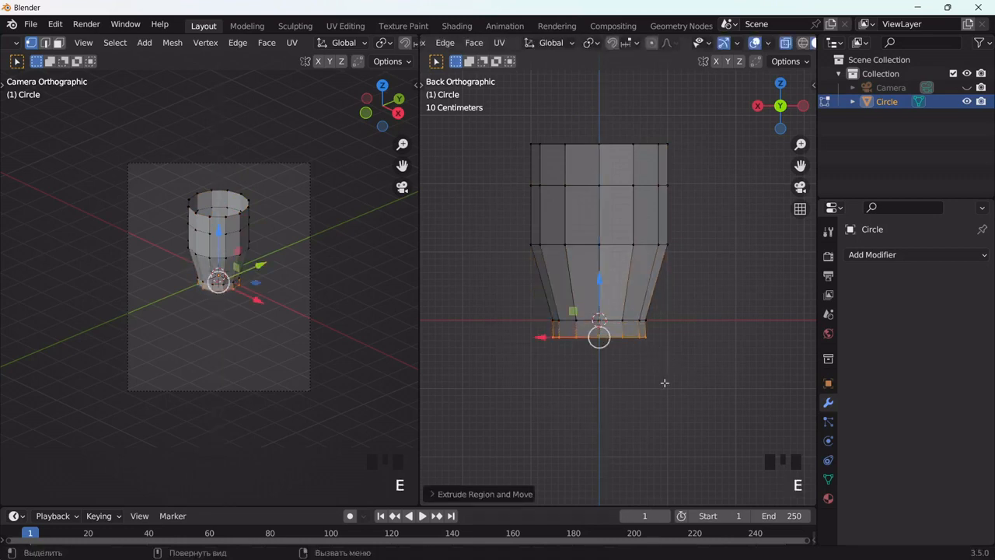
key("s")
left_click(626, 367)
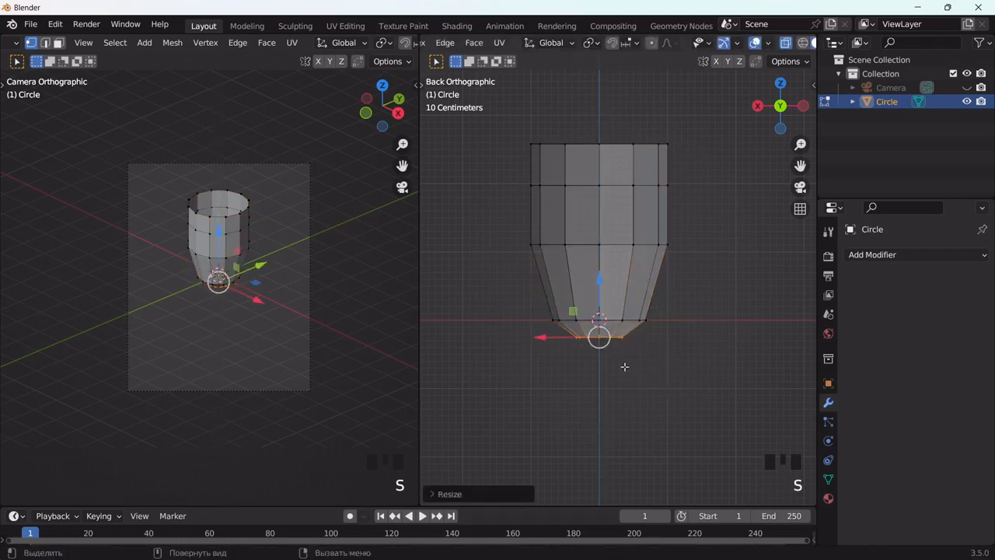
Step: Scale every second vertex of the top rim outward by about 1.66 to form a six-pointed star rim, and return to Object Mode
middle_click_drag(669, 202, 670, 320)
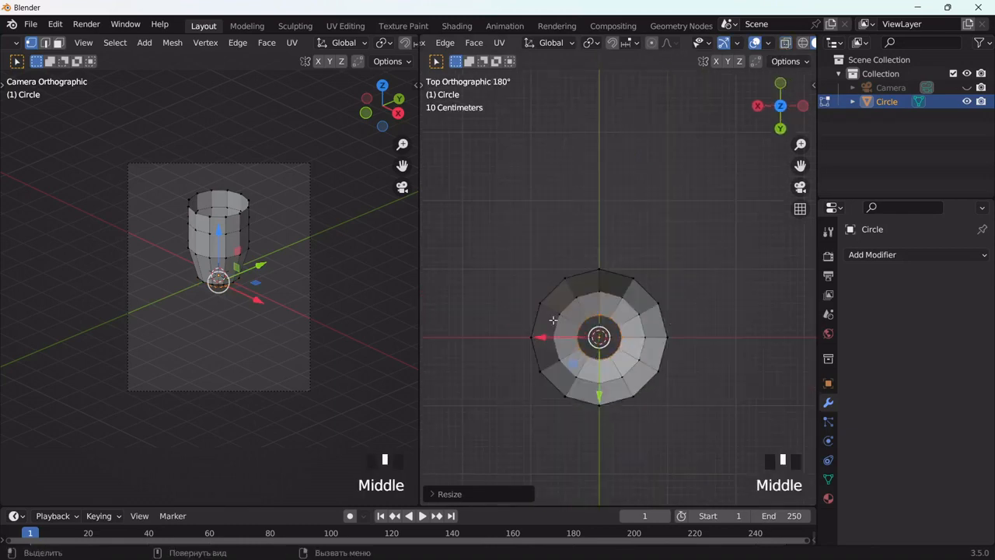
scroll(555, 282, "up", 1)
left_click(554, 277)
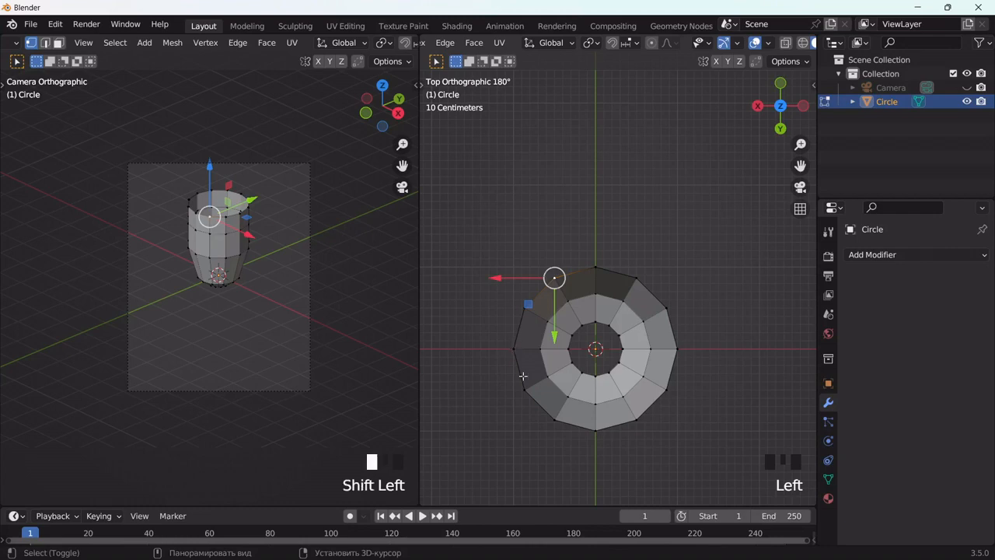
left_click(515, 351, "shift")
left_click(556, 416, "shift")
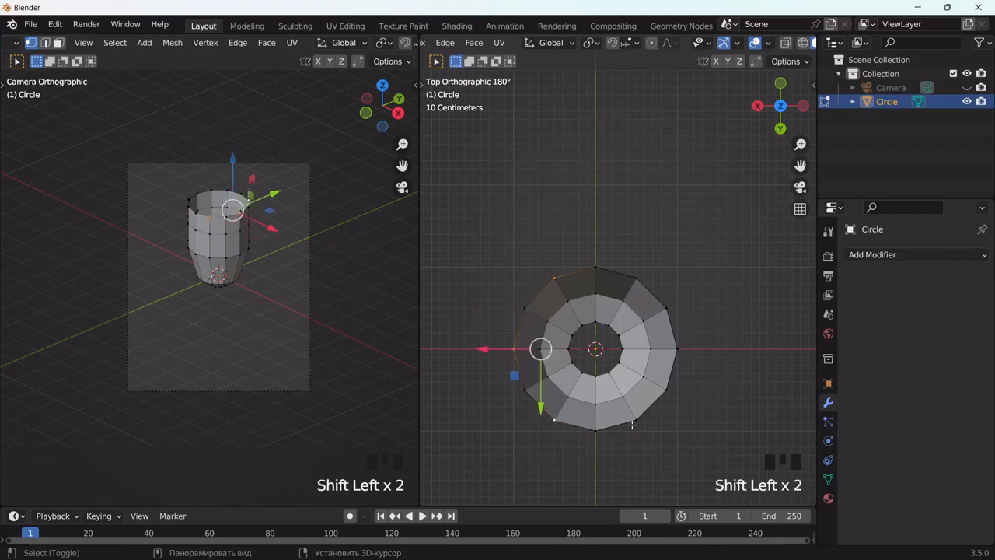
left_click(634, 422, "shift")
left_click(638, 279, "shift")
left_click(676, 351, "shift")
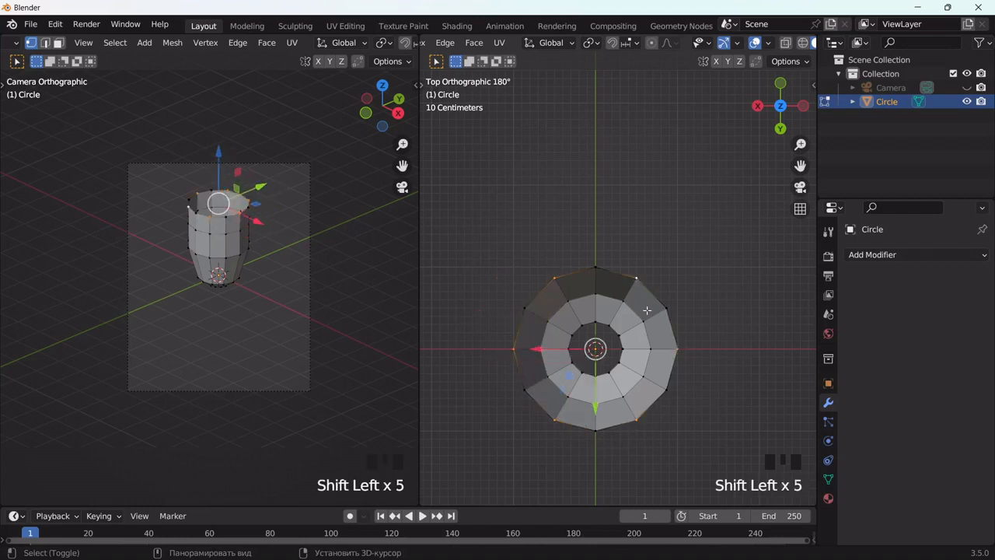
key("s")
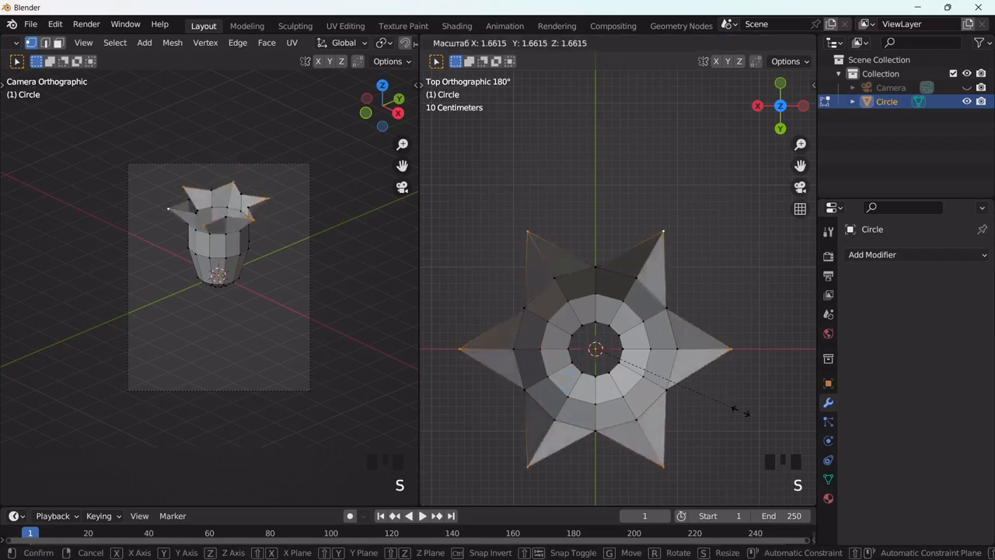
left_click(743, 413)
middle_click_drag(712, 402, 709, 276)
left_click_drag(800, 166, 813, 38)
key("Tab")
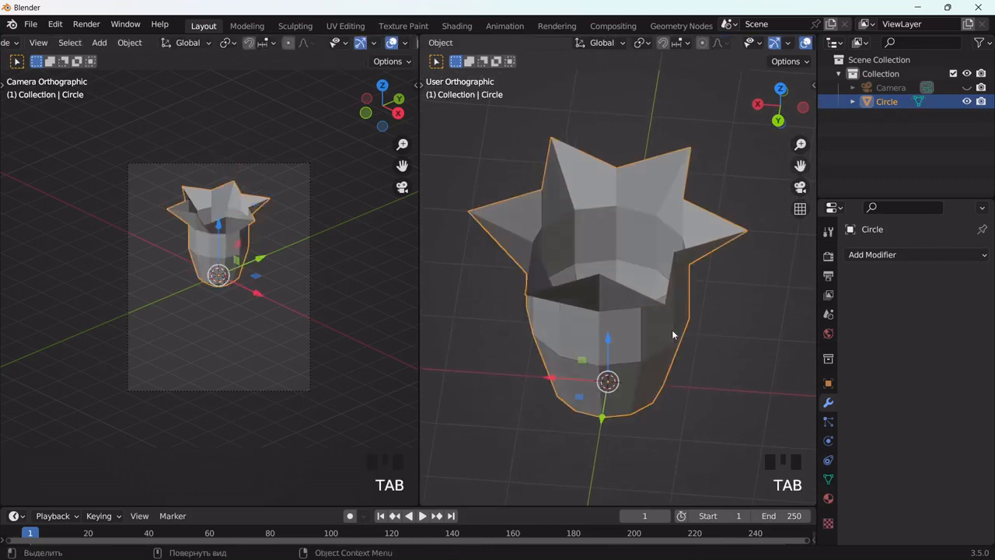
Step: Add a Subdivision Surface modifier with viewport level 2 to the cup shape
left_click(858, 255)
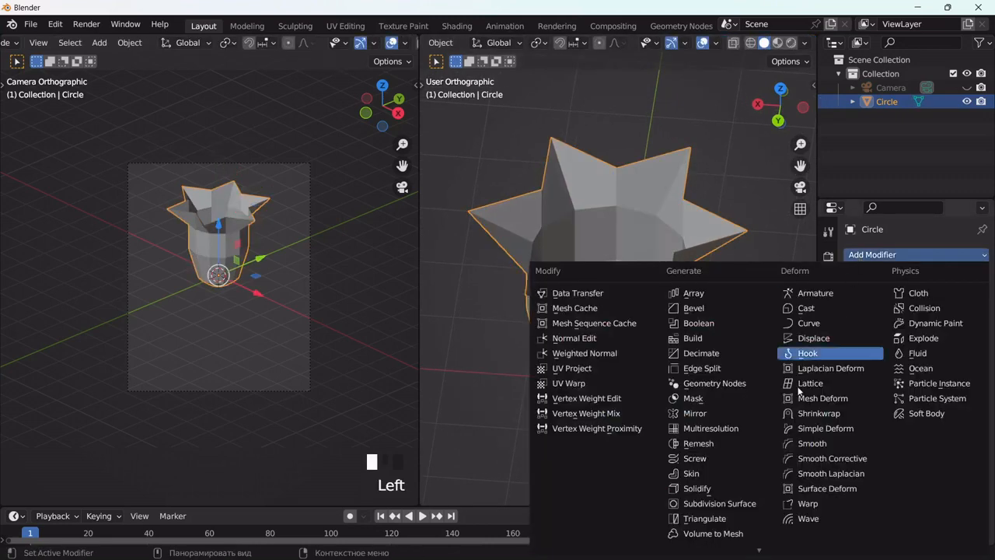
left_click(716, 502)
left_click(964, 314)
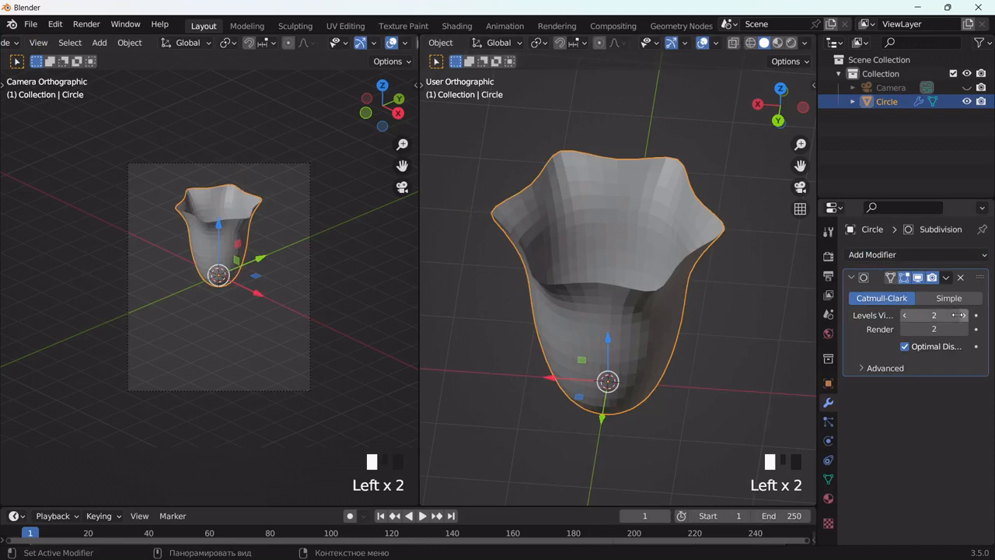
Step: Add a Solidify modifier placed before the Subdivision modifier, with 0.47 m thickness and offset 0
left_click(883, 255)
left_click(728, 490)
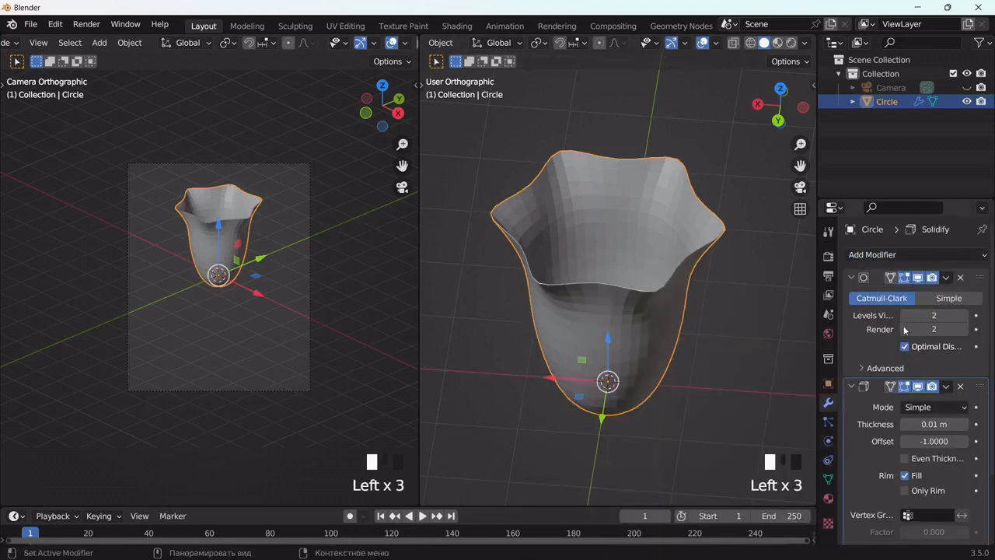
left_click_drag(977, 391, 980, 277)
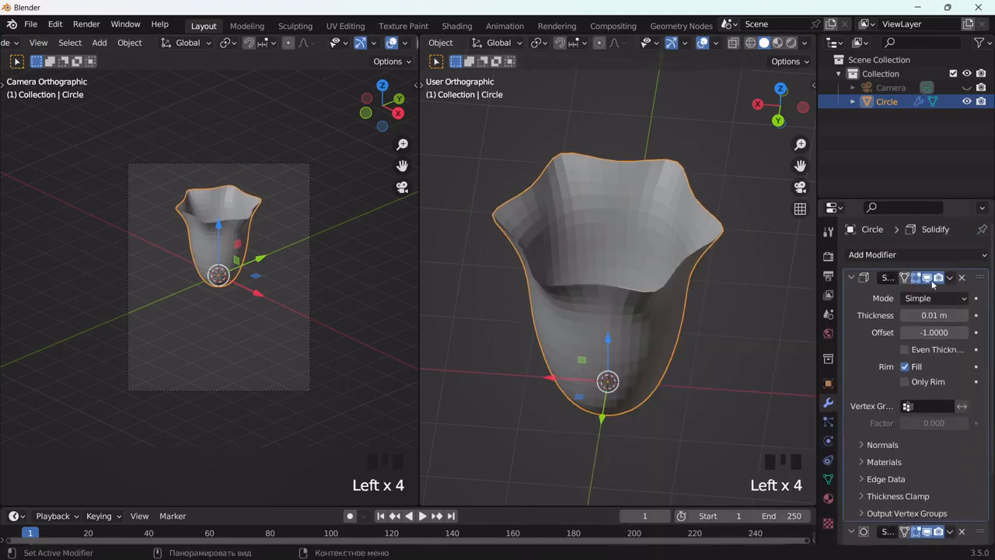
left_click(965, 315)
mouse_move(934, 315)
left_mouse_down()
mouse_move(974, 315)
mouse_move(925, 315)
mouse_move(942, 316)
left_mouse_up()
left_click(884, 364)
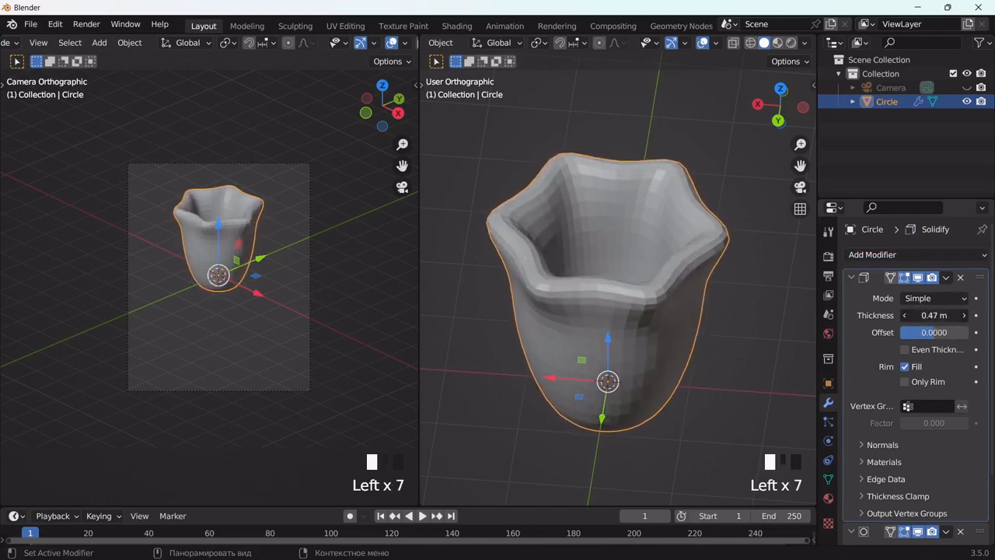
Step: Shade the cup smooth and scale its six rim points further outward by about 1.35
right_click(673, 230)
left_click(649, 168)
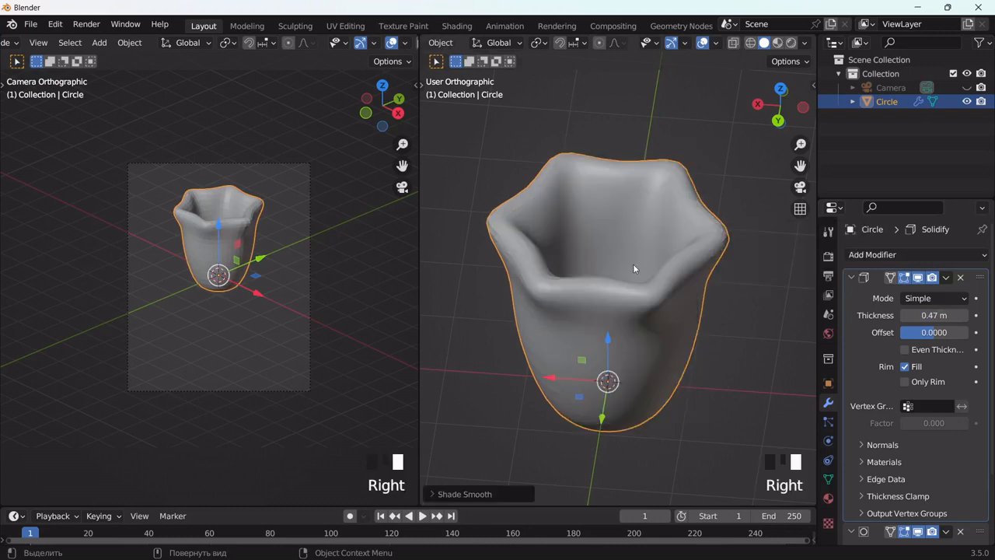
middle_click_drag(633, 265, 658, 261)
key("Tab")
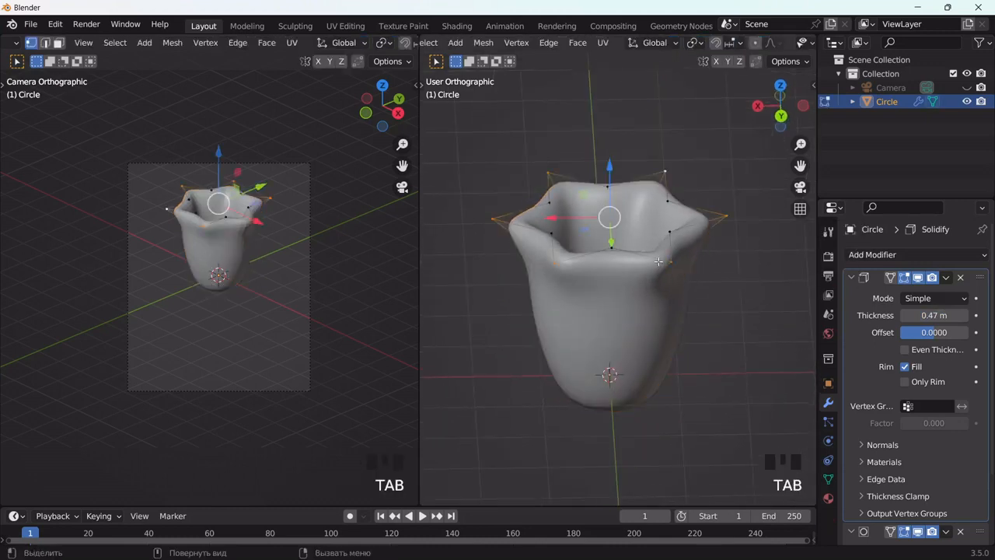
key("s")
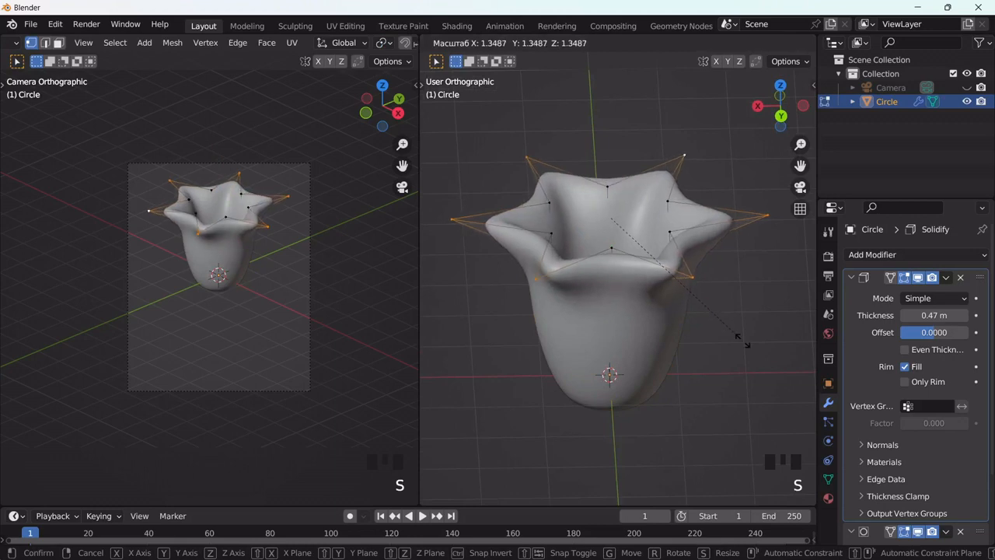
left_click(739, 338)
middle_click_drag(731, 334, 699, 249)
key("Tab")
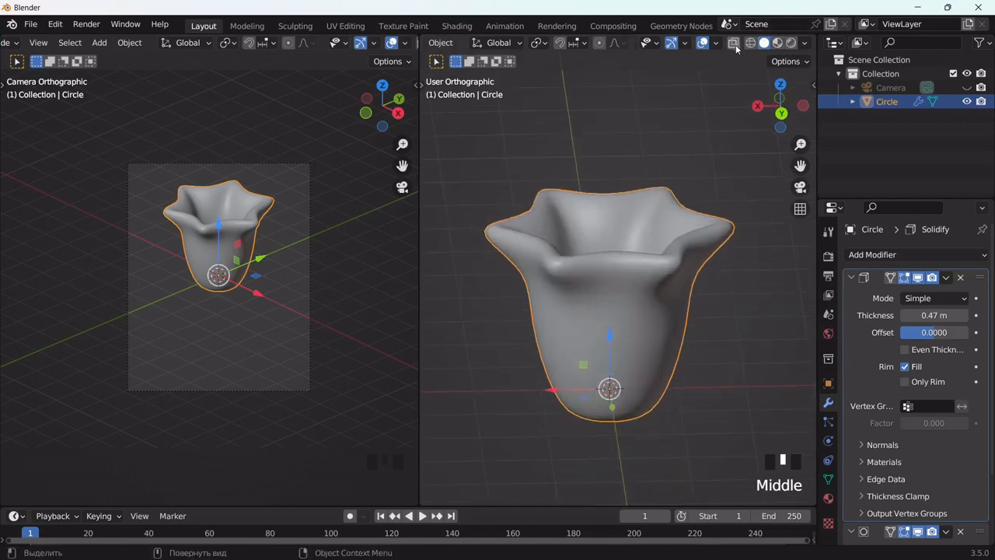
Step: Duplicate the two lowest vertex rings of the cup in place with X-ray on, and separate the copy into its own object
key("Tab")
scroll(732, 46, "down", 6)
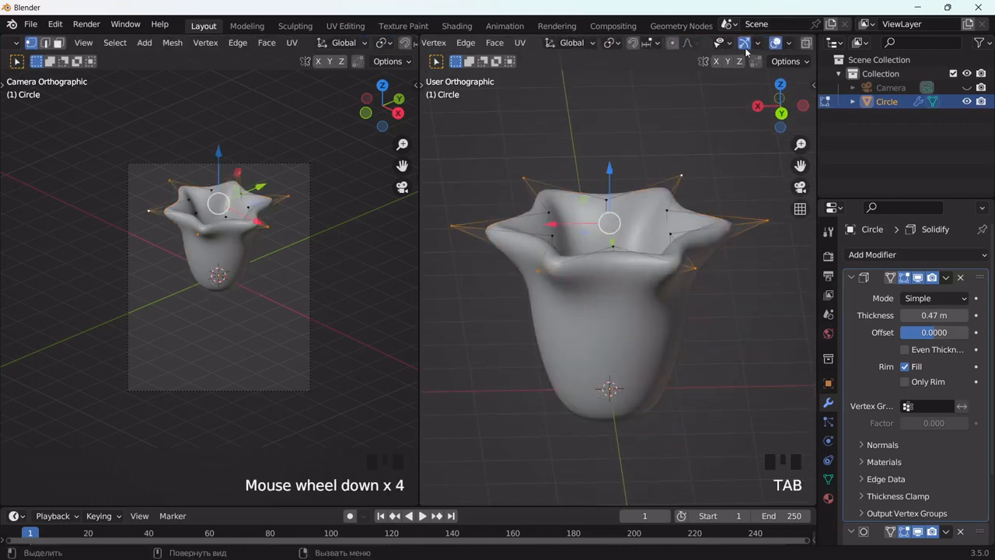
left_click(765, 44)
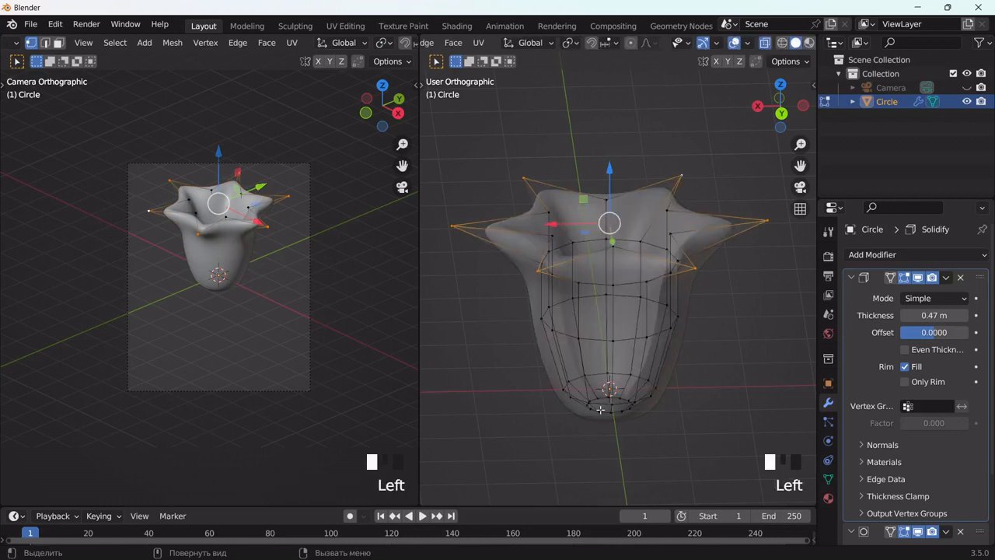
middle_click_drag(600, 410, 615, 402)
left_click_drag(542, 382, 674, 446)
key("shift+d")
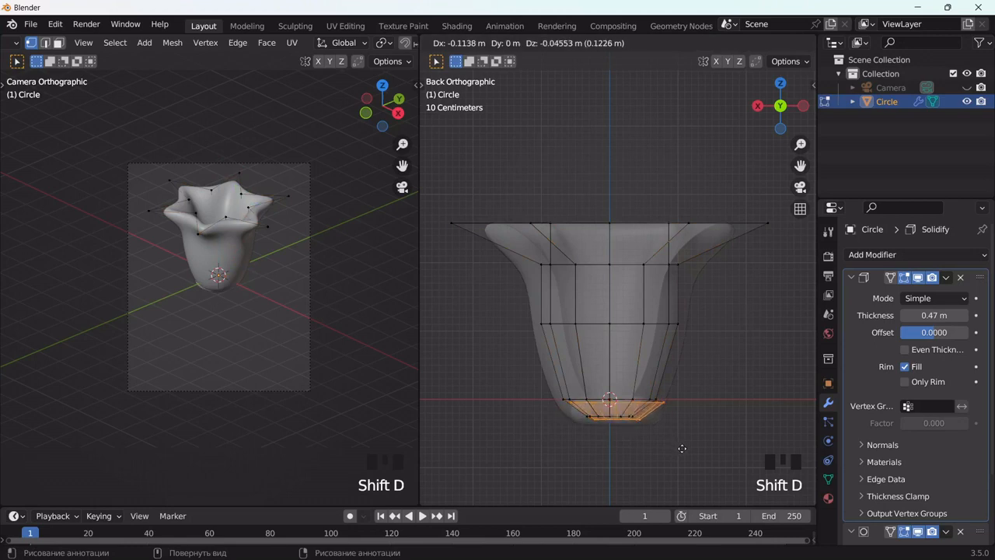
right_click(682, 449)
key("p")
left_click(680, 449)
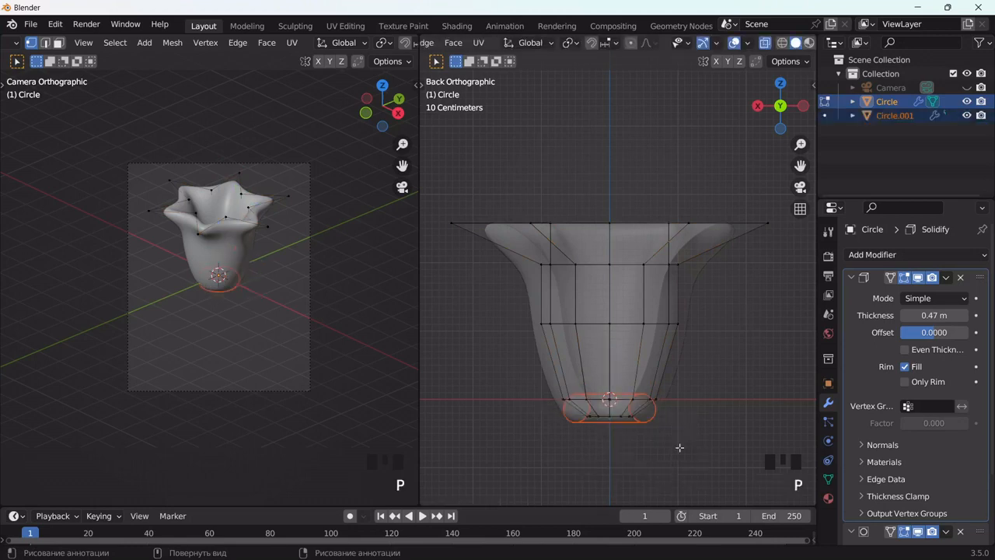
key("Tab")
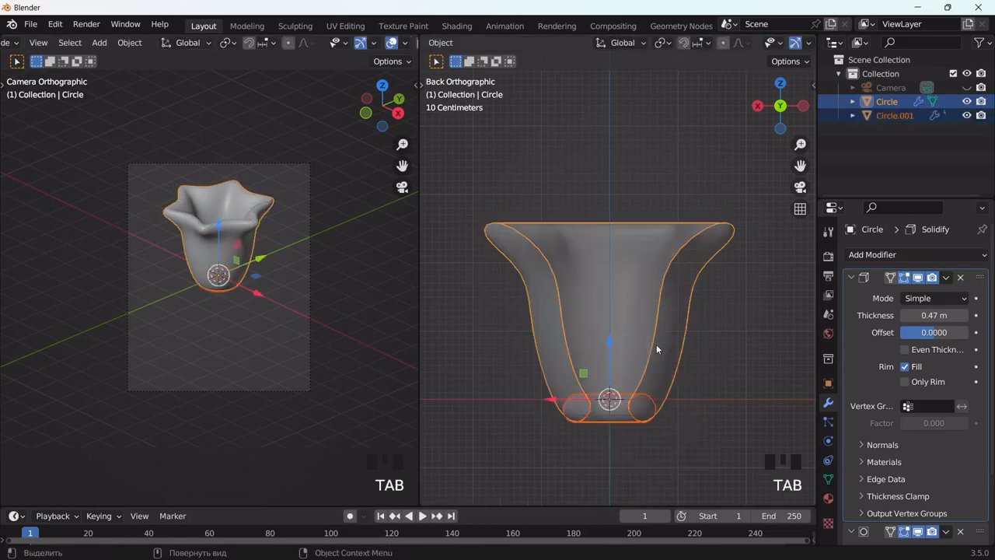
Step: Edit the base piece's mesh and select alternating vertices around its upper ring
left_click(631, 417)
key("Tab")
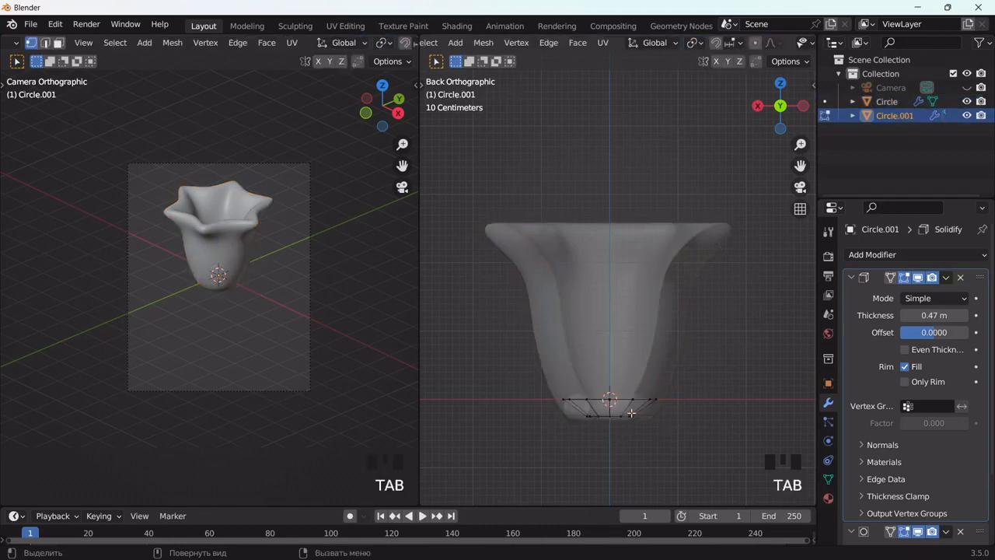
middle_click_drag(580, 398, 638, 440)
left_click(591, 399)
left_click(591, 399, "shift")
left_click(638, 440)
left_click(612, 406)
left_click(567, 400, "shift")
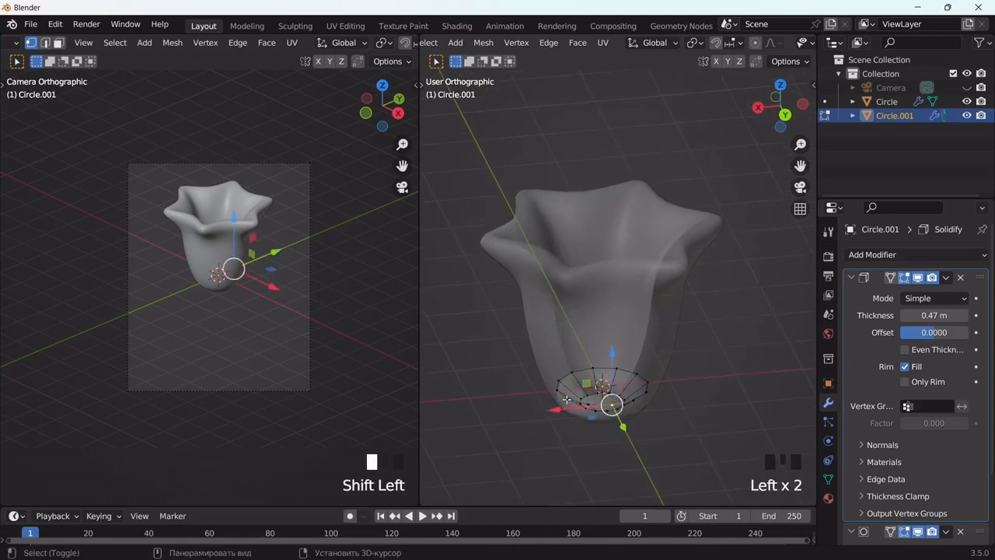
left_click(558, 384, "shift")
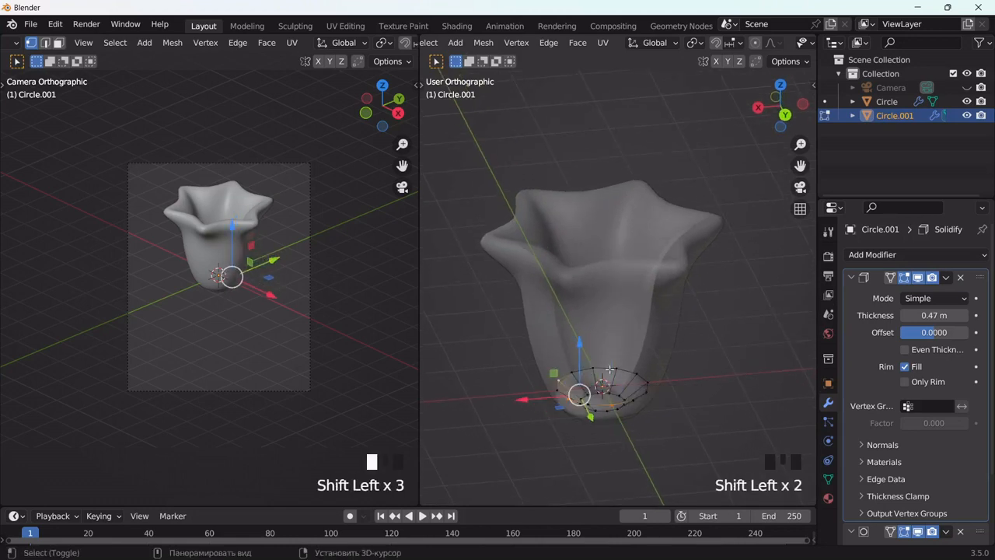
left_click(646, 384, "shift")
left_click(644, 393, "shift")
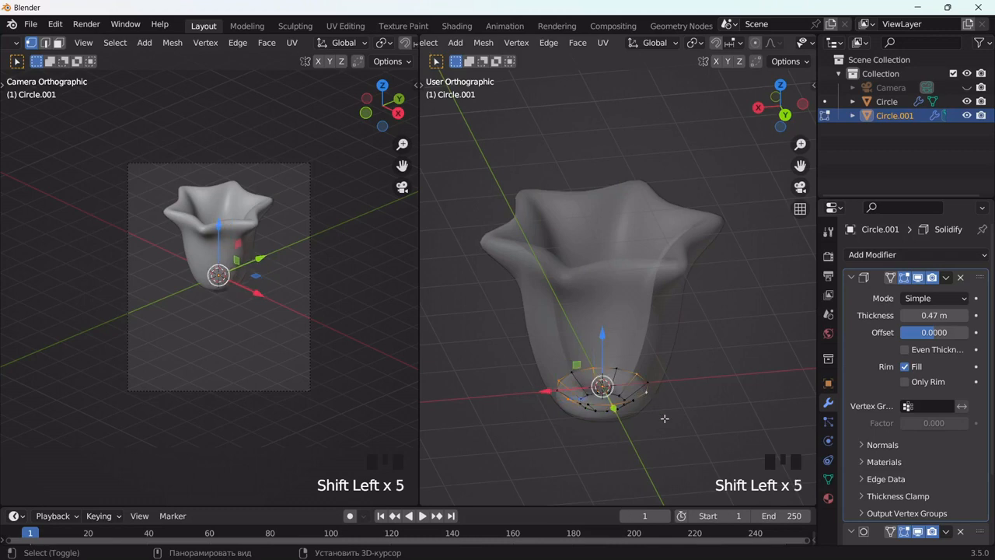
Step: Raise the selected upper-ring vertices about 0.38 m along Z and scale them outward by about 1.83
middle_click_drag(664, 415, 666, 435)
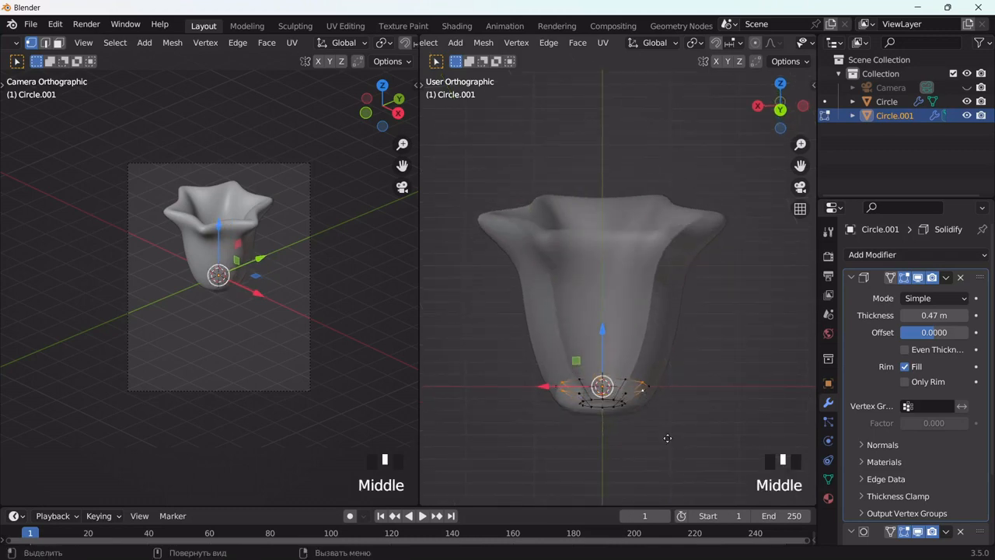
key("g")
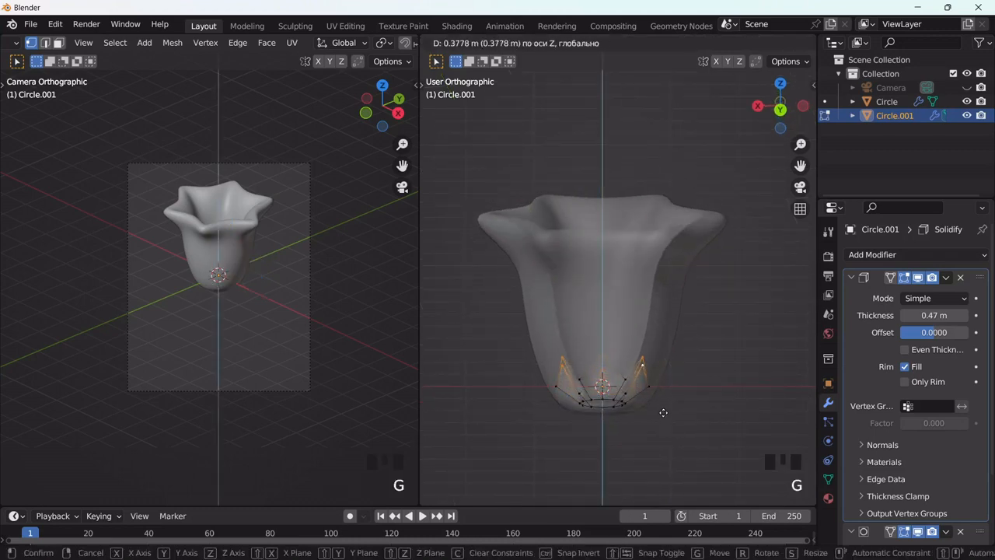
left_click(663, 413)
key("s")
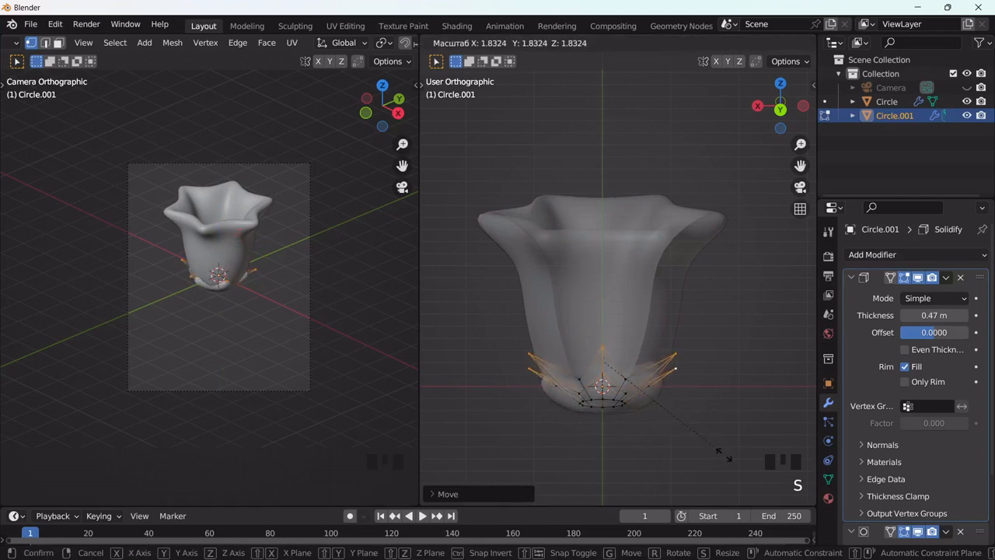
left_click(727, 459)
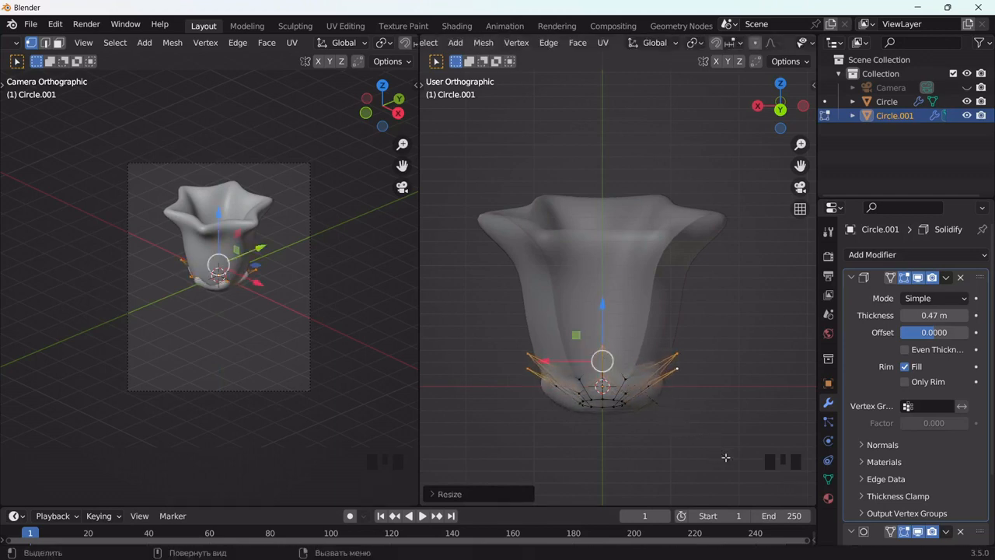
Step: Return to Object Mode, turn off X-ray and scale the whole base piece up slightly, by about 1.1
key("Tab")
scroll(739, 62, "down", 5)
left_click(745, 54)
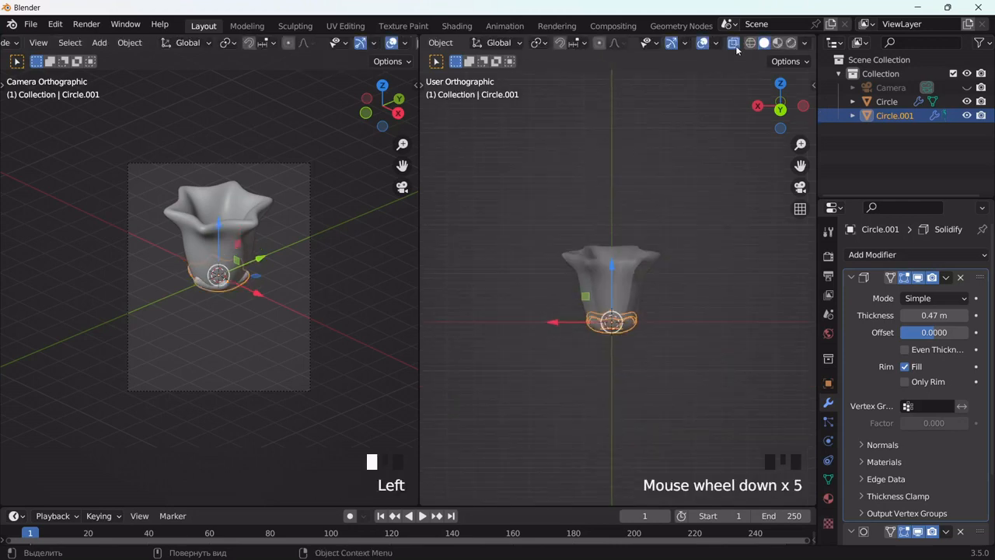
scroll(694, 348, "up", 5)
scroll(694, 348, "up", 2)
key("s")
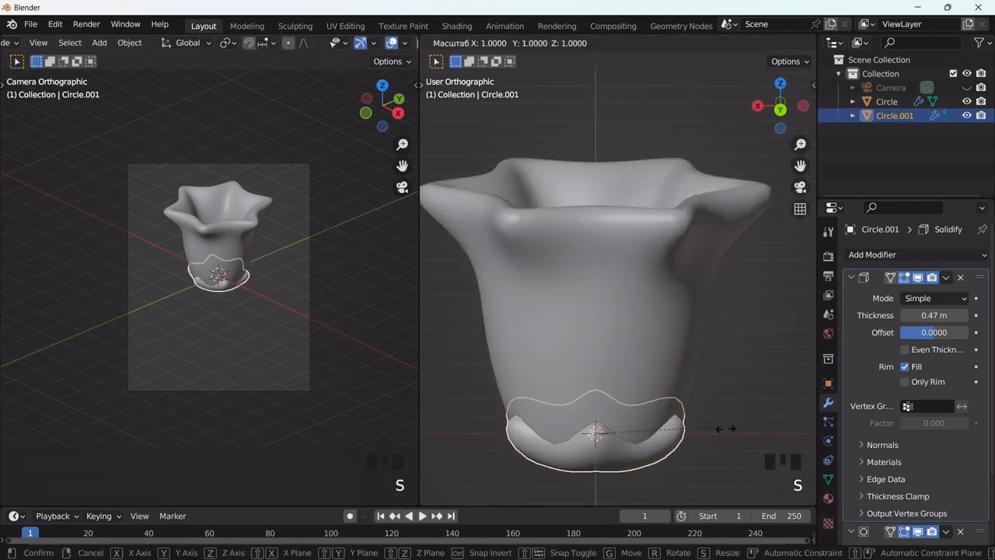
left_click(733, 414)
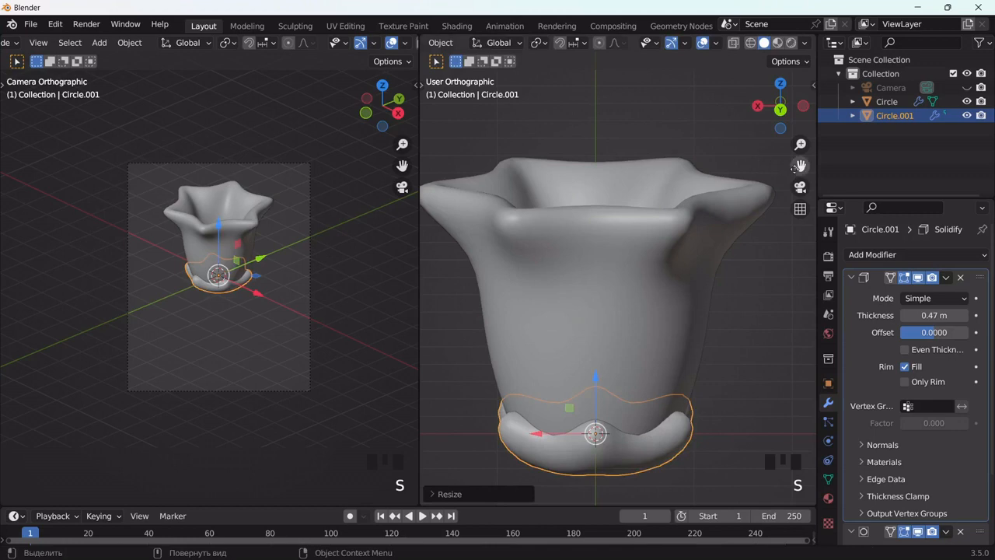
Step: In Edit Mode with X-ray on, select the base piece's bottom ring and extrude it about 0.70 m downward along Z
left_click_drag(800, 165, 832, 23)
scroll(683, 353, "down", 1)
middle_click_drag(683, 353, 645, 327)
key("Tab")
scroll(729, 48, "down", 4)
left_click(806, 44)
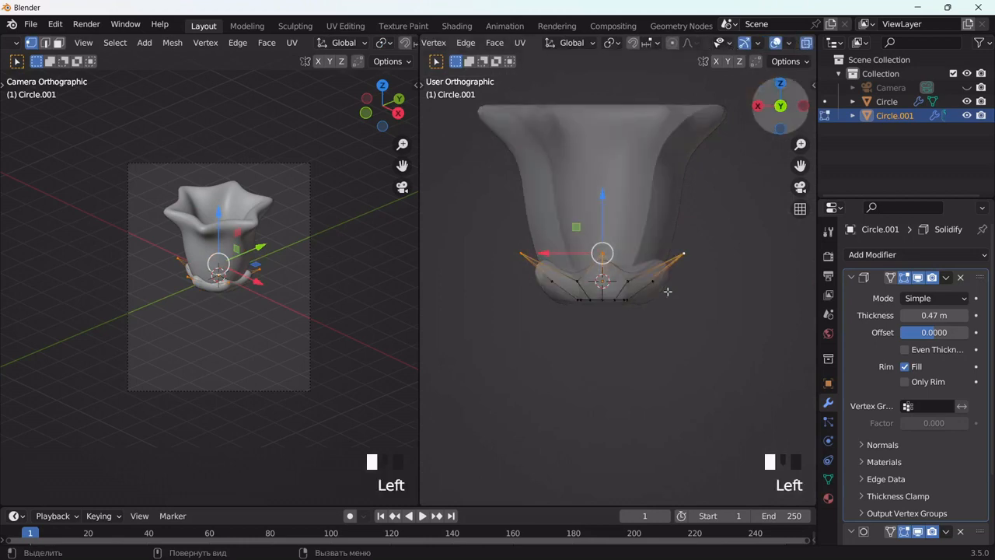
scroll(614, 317, "up", 2)
left_click(572, 311)
left_click_drag(573, 311, 642, 340)
middle_click_drag(643, 340, 644, 340, "alt")
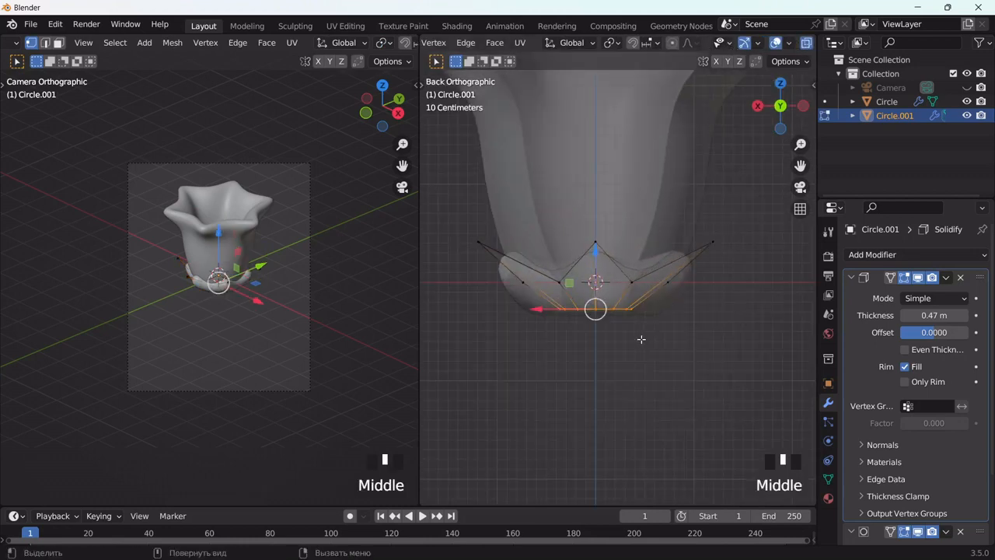
key("e")
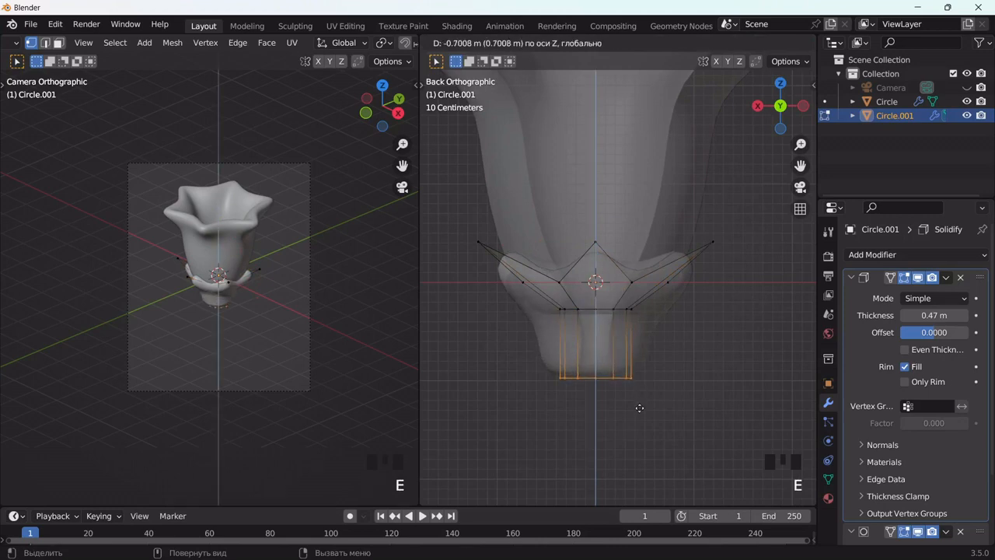
left_click(639, 407)
Step: Add a loop cut halfway along the extruded stem and scale its two lowest rings inward to about 0.55
key("ctrl+r")
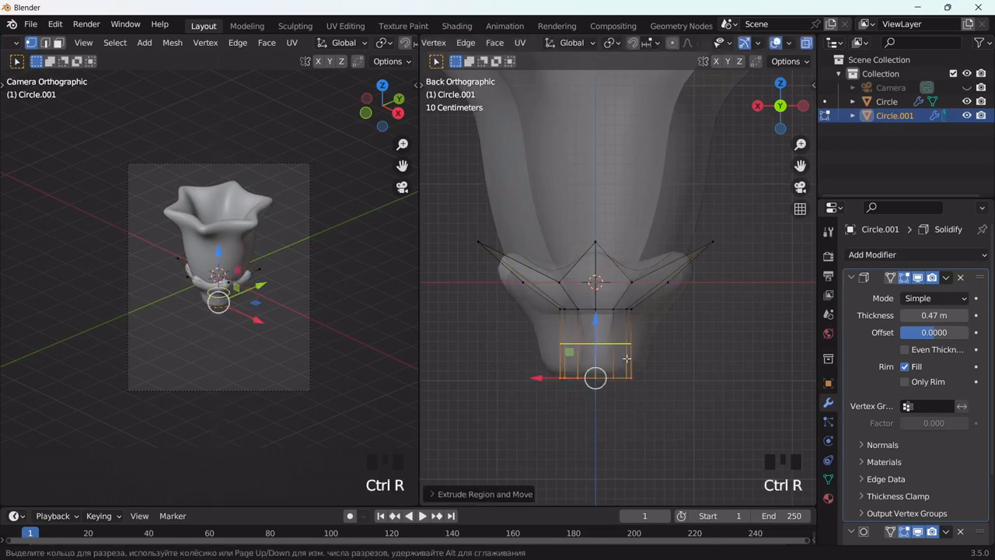
left_click(627, 355)
left_click(627, 355)
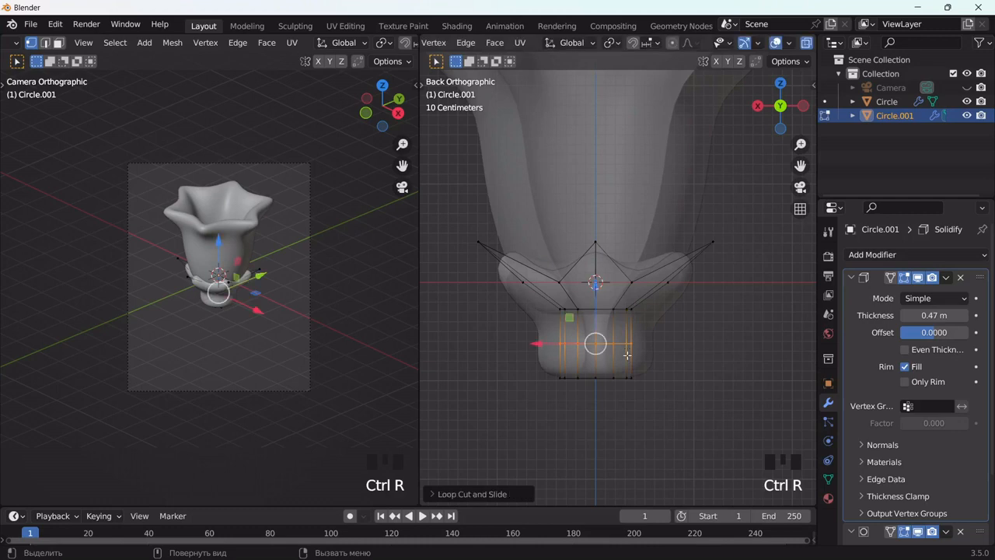
left_click_drag(511, 322, 670, 400)
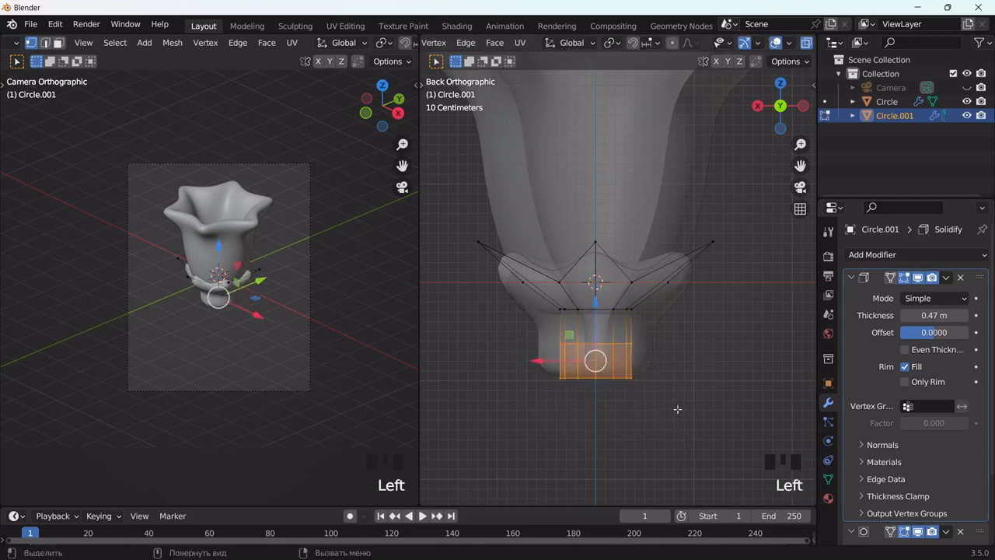
key("s")
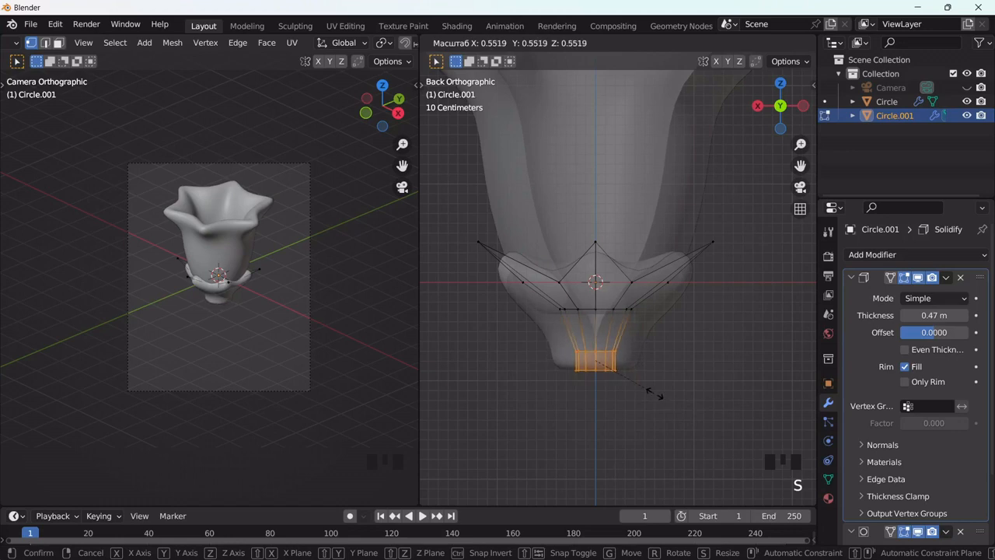
left_click(653, 394)
Step: Lengthen the stem by moving its bottom ring down along Z, and return to Object Mode with X-ray off
left_click_drag(690, 386, 547, 360)
left_click_drag(601, 320, 606, 381)
key("Tab")
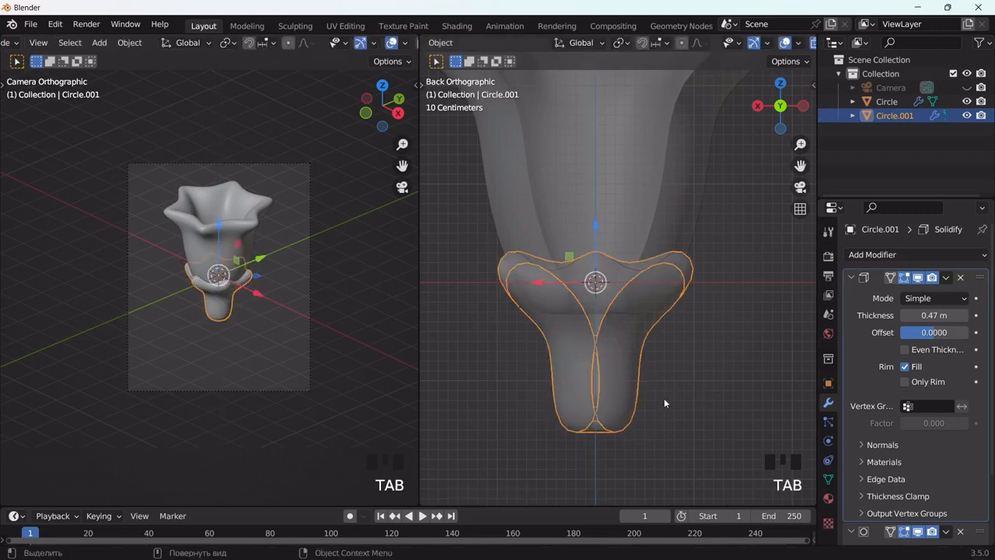
scroll(750, 47, "down", 3)
left_click(737, 43)
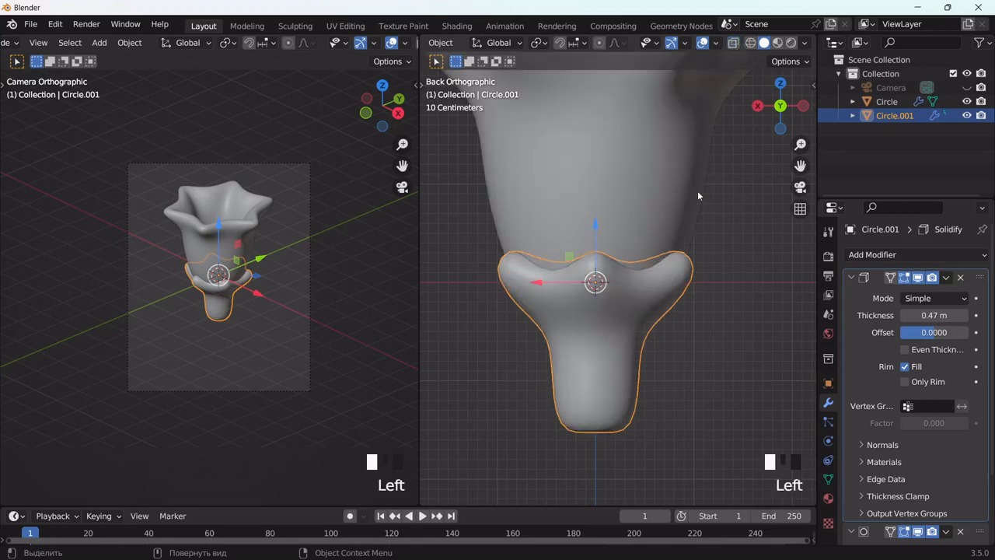
Step: Deselect the base piece, add a cube at the centre of the cup and scale it down to about 0.3
scroll(696, 210, "down", 4)
left_click(710, 255)
middle_click_drag(710, 255, 695, 426)
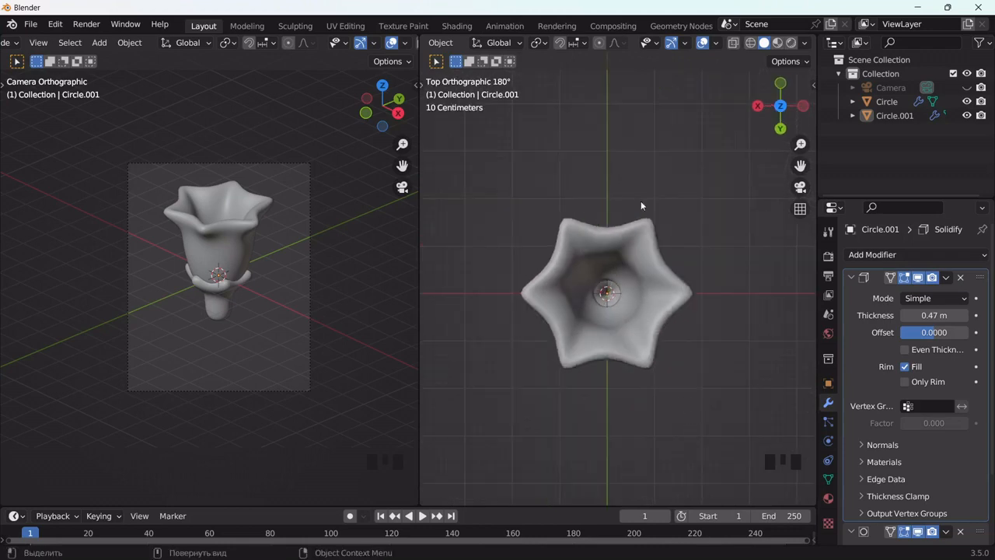
key("shift+a")
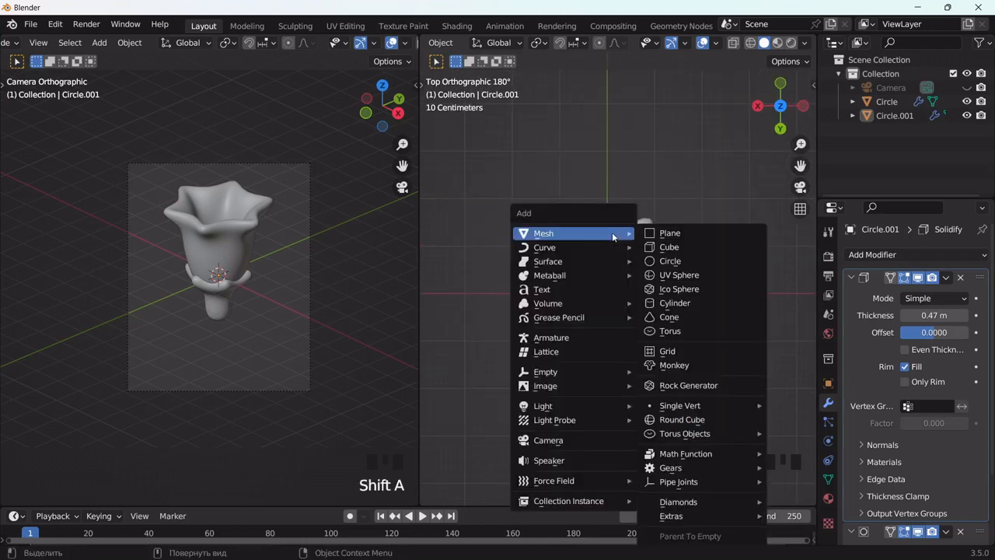
left_click(680, 248)
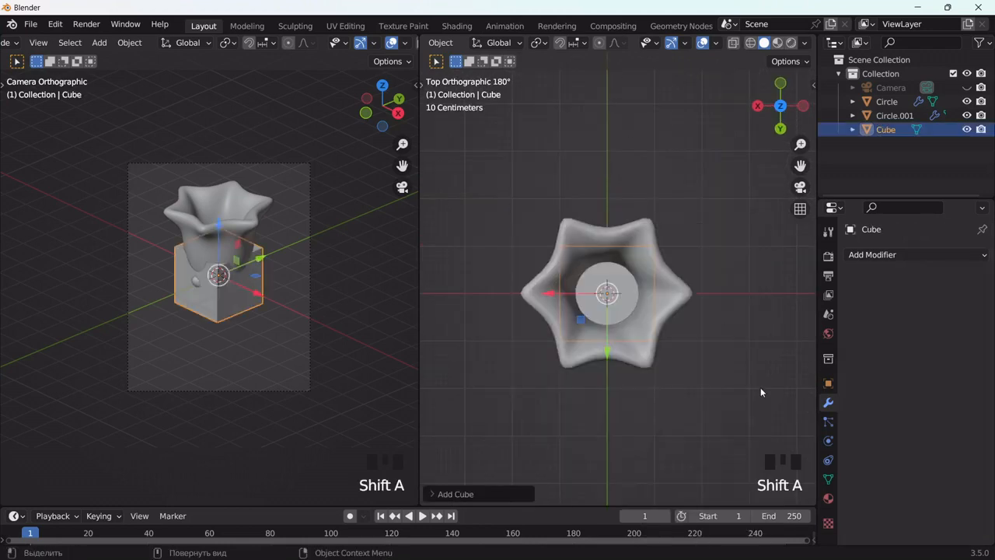
key("s")
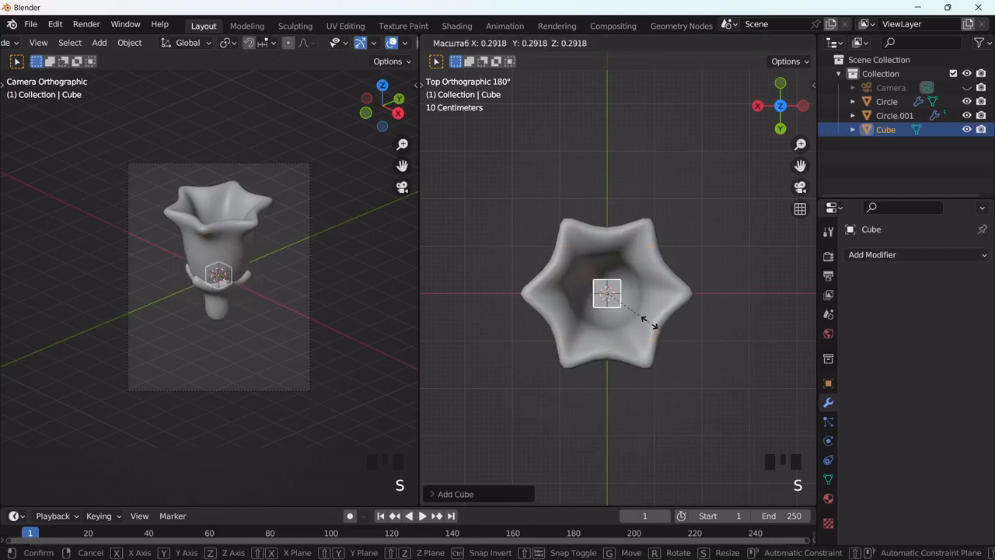
left_click(657, 338)
Step: In Edit Mode with X-ray on, move the cube's top vertices up along Z to just below the cup's rim
middle_click_drag(661, 354, 798, 181)
left_click_drag(800, 166, 851, 121)
scroll(690, 256, "up", 2)
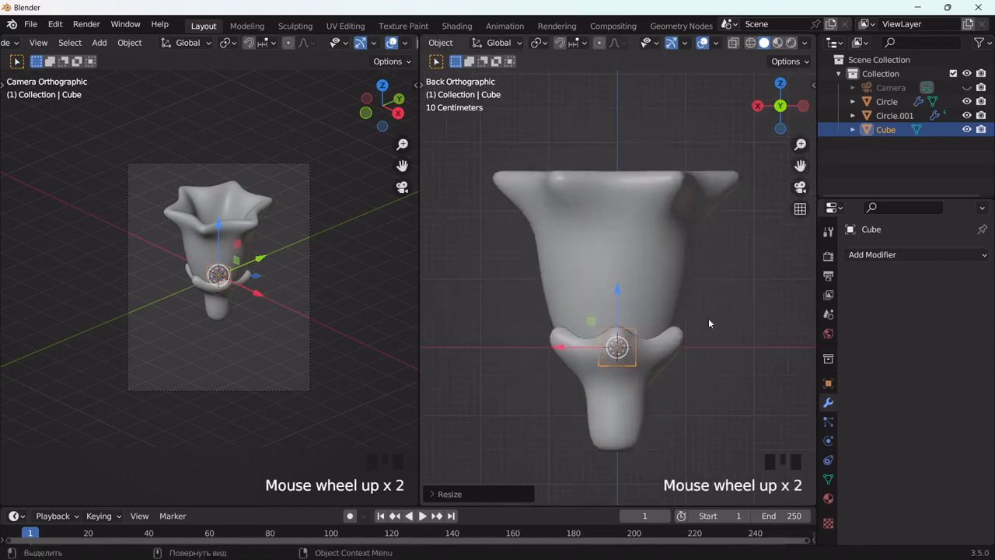
key("Tab")
scroll(760, 47, "down", 5)
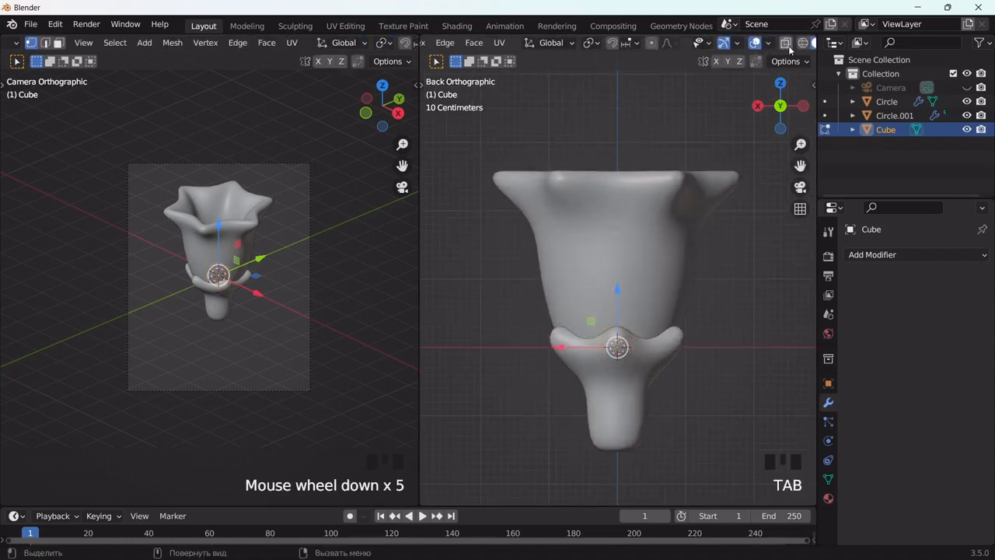
left_click(786, 43)
left_click(617, 347)
left_click_drag(662, 344, 662, 343)
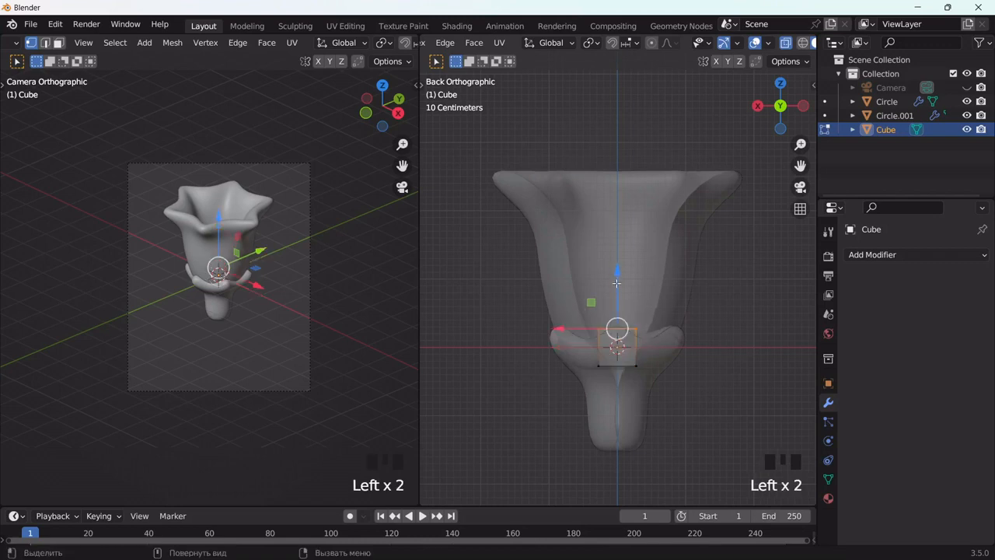
left_click_drag(618, 274, 620, 138)
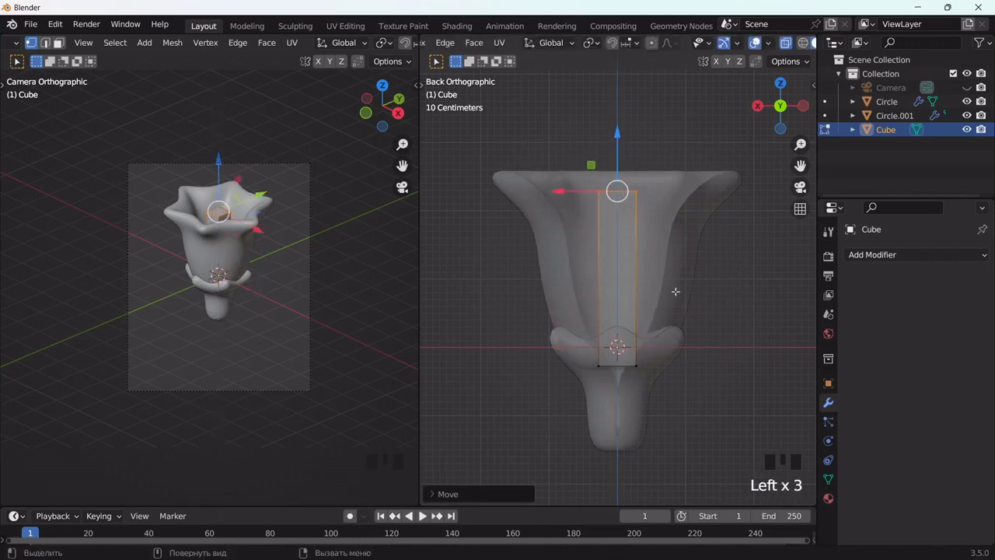
Step: Taper the stretched cube by scaling its top end to about 0.59, undoing the repeated scaling
key("s")
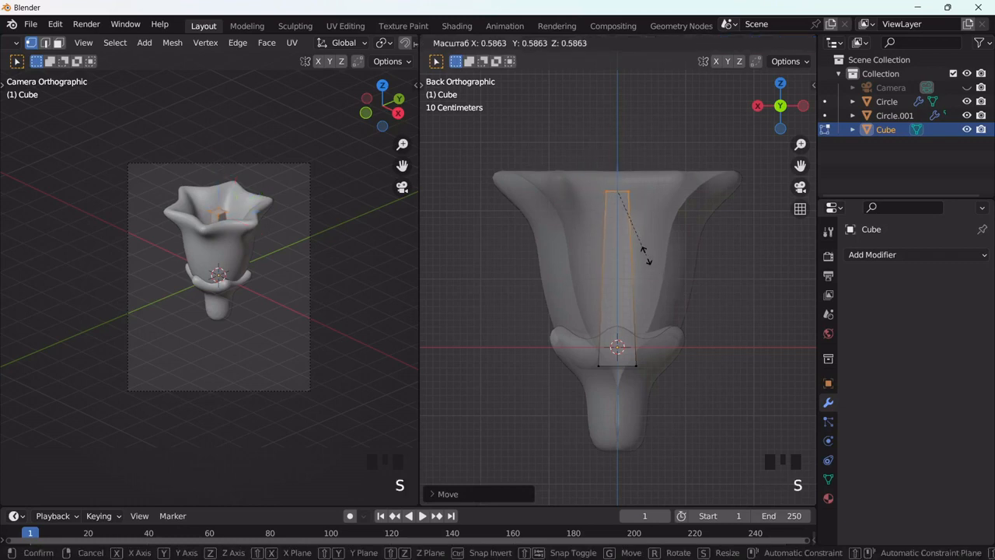
left_click(644, 250)
key("shift+r")
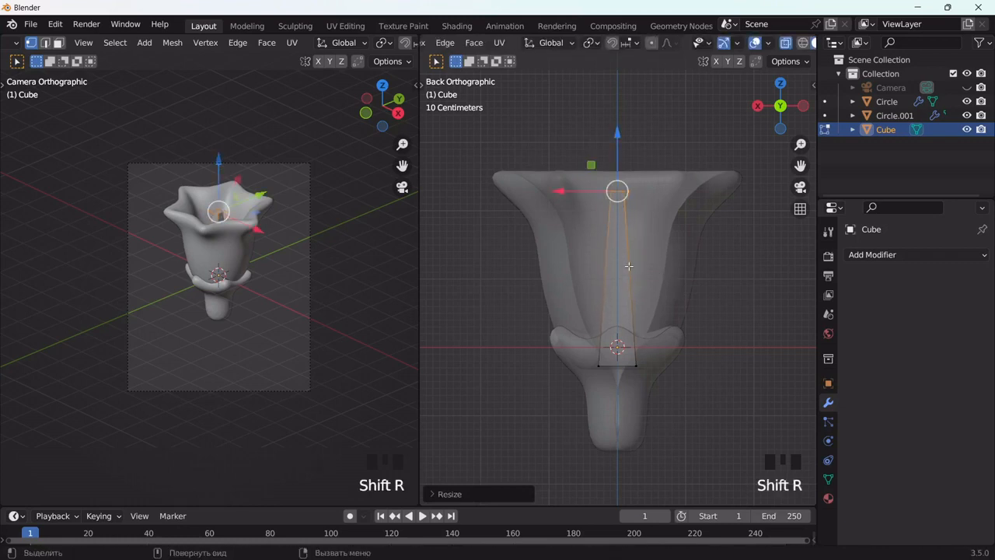
key("ctrl+z")
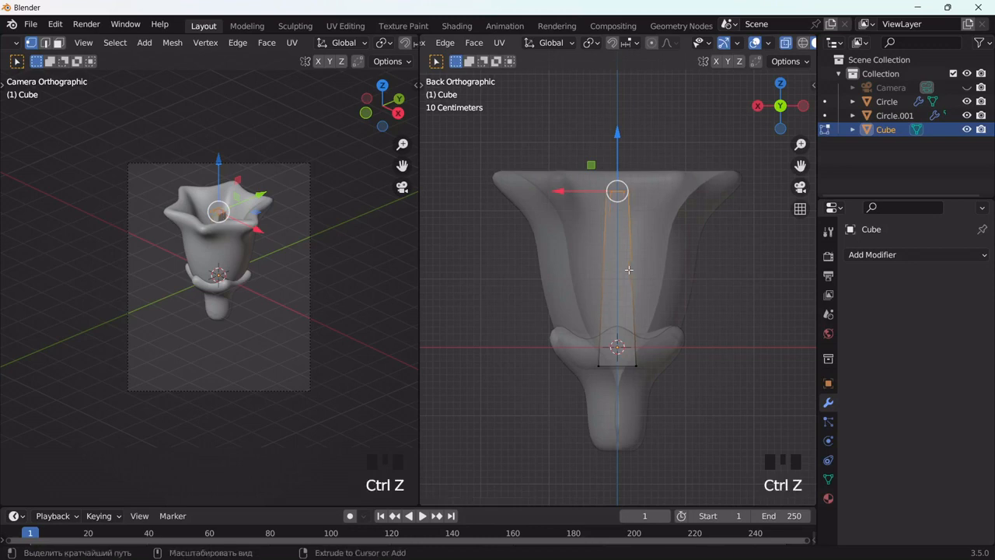
Step: Add a horizontal loop cut to the stretched cube, slide it about a third of the way below the top, and widen it slightly
key("ctrl+r")
left_click(635, 249)
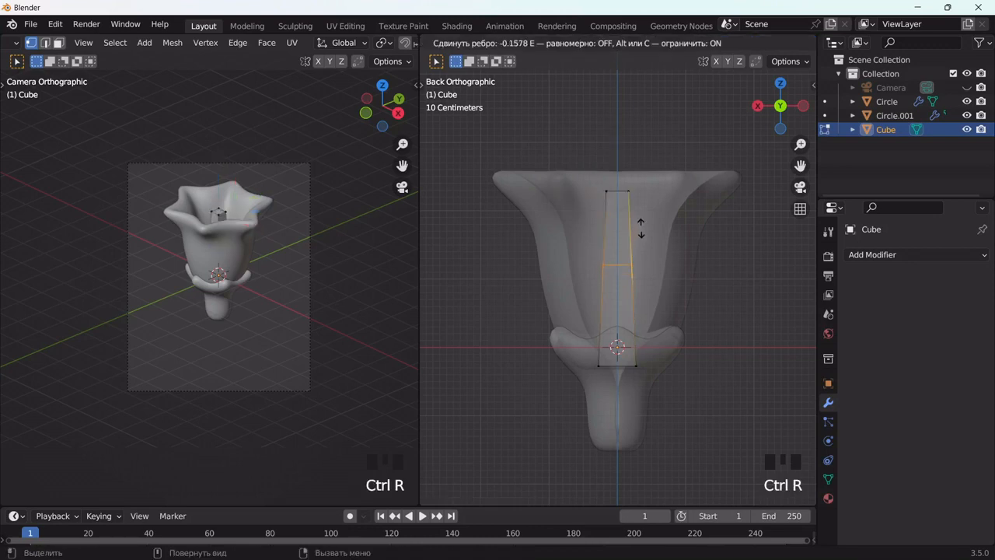
left_click(644, 218)
key("s")
left_click(687, 311)
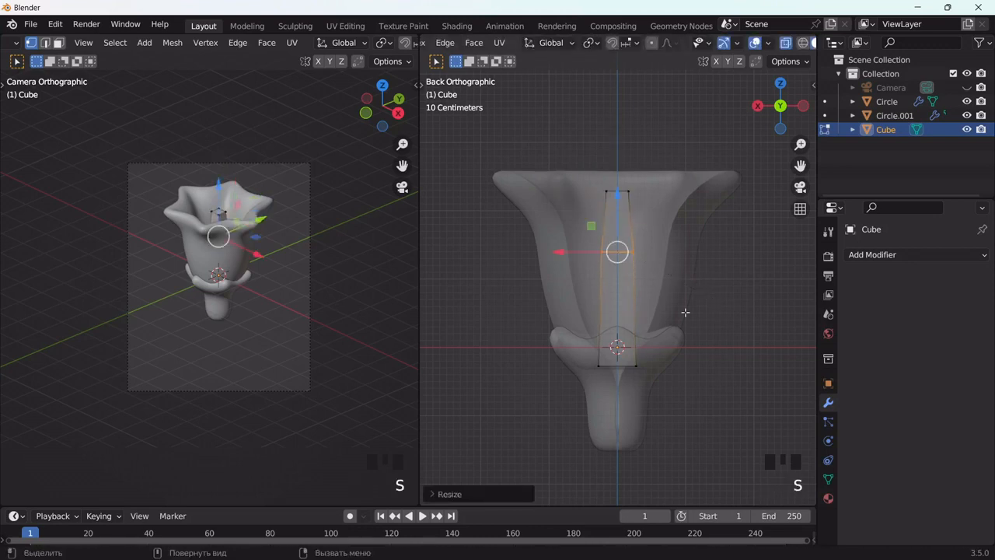
Step: Narrow the centre piece's bottom end to about two thirds, shrink its top end slightly, and return to Object Mode
left_click_drag(566, 342, 660, 382)
key("s")
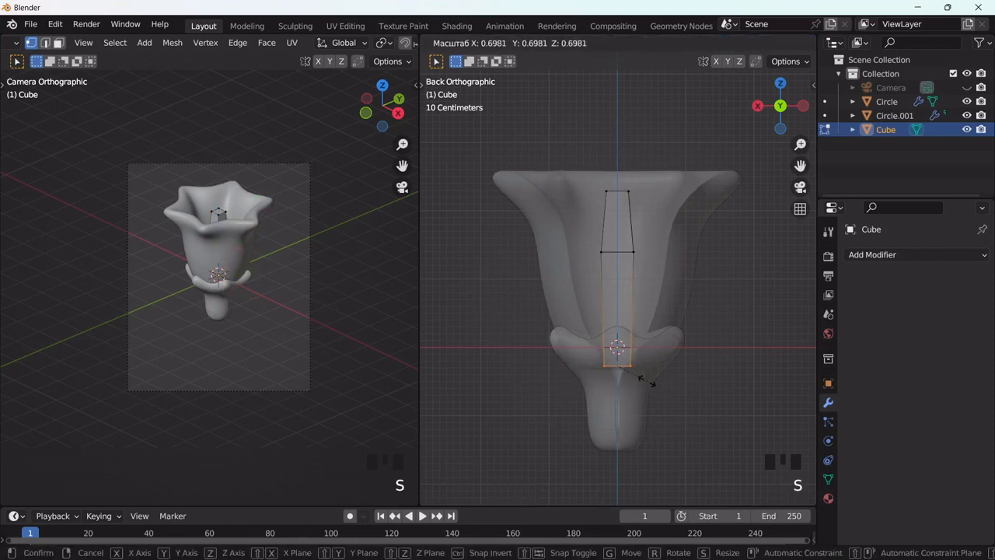
left_click(645, 380)
left_click_drag(598, 186, 635, 204)
key("s")
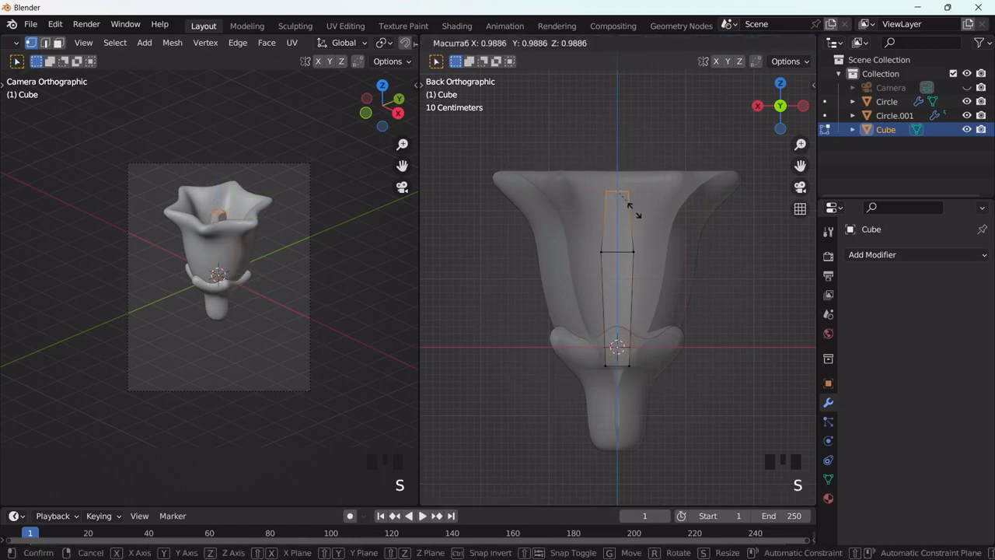
left_click(628, 205)
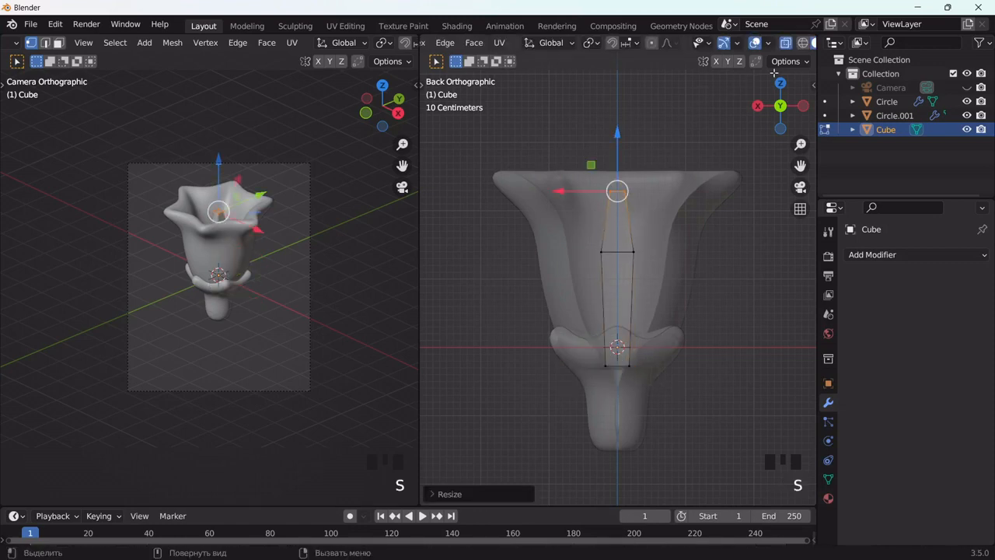
left_click(701, 240)
key("Tab")
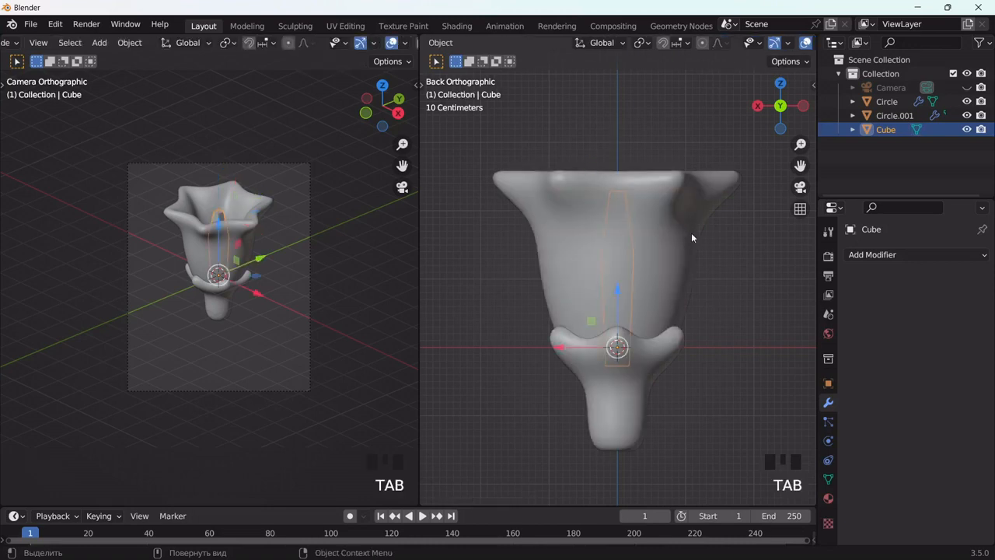
Step: Add a Subdivision Surface modifier to the centre piece with viewport level 2, and deselect it
middle_click_drag(691, 233, 686, 318)
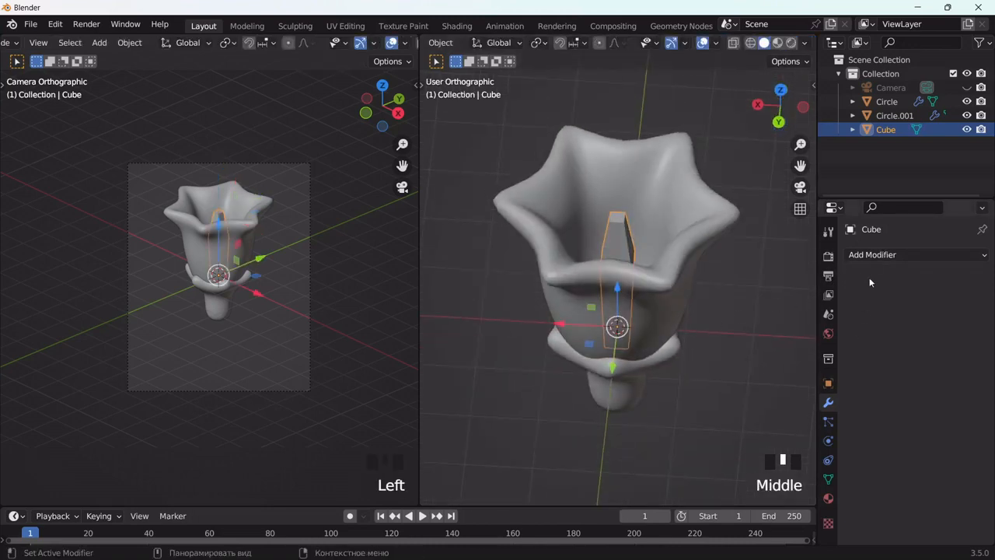
double_click(874, 256)
left_click(738, 507)
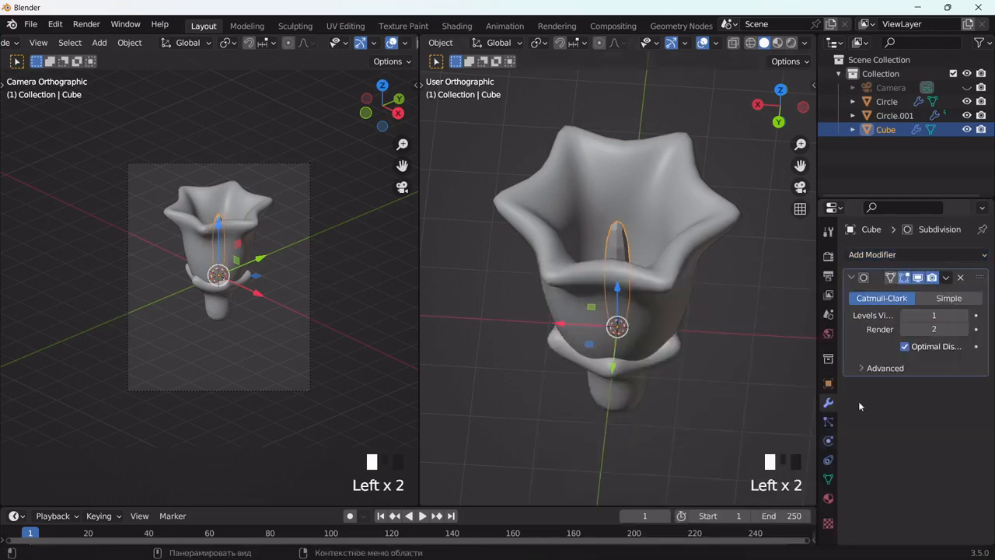
left_click(965, 321)
right_click_drag(619, 232, 614, 238)
scroll(627, 283, "down", 2)
left_click(689, 319)
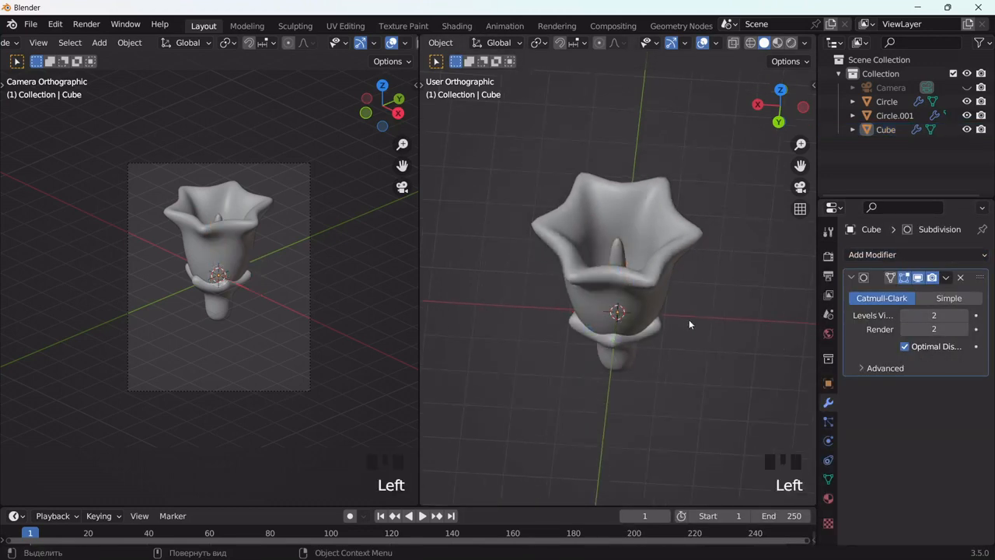
Step: Select all three flower parts, hide them, and return to the straight back view
middle_click_drag(689, 319, 702, 252)
middle_click_drag(699, 247, 696, 246, "alt")
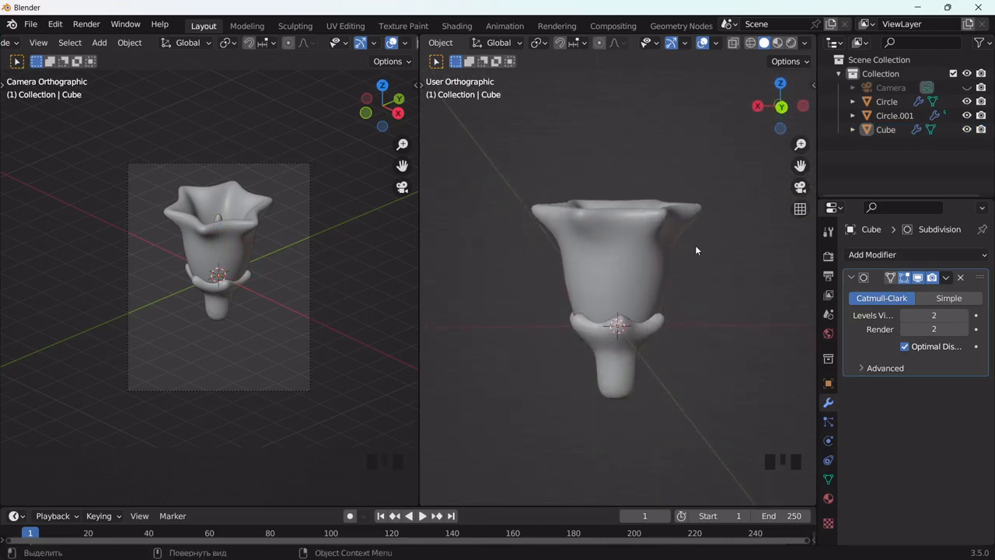
left_click_drag(560, 184, 693, 409)
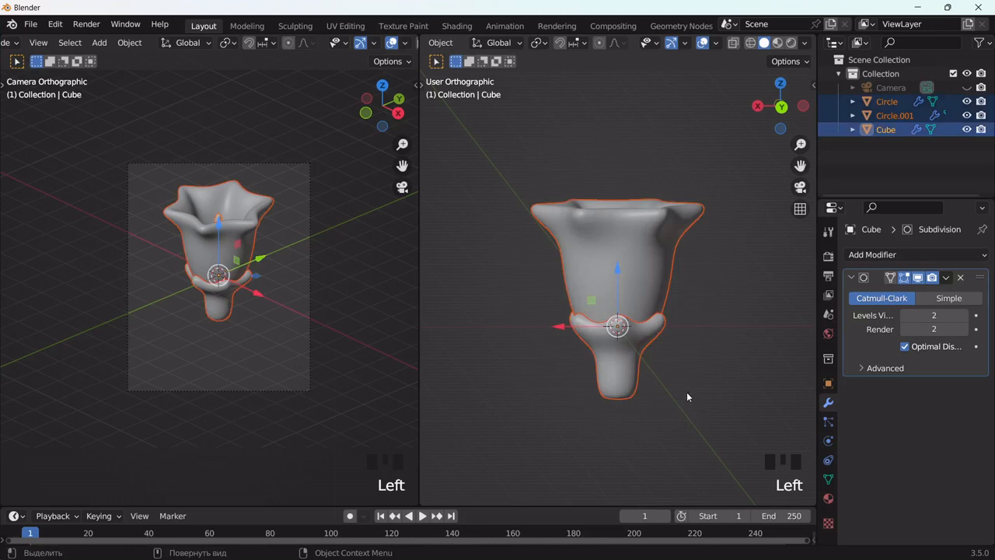
key("h")
mouse_move(670, 395)
middle_mouse_down("alt")
mouse_move(642, 371)
mouse_move(617, 376)
mouse_move(663, 365)
mouse_move(681, 318)
mouse_move(680, 385)
mouse_move(661, 379)
middle_mouse_up("alt")
left_click(657, 378)
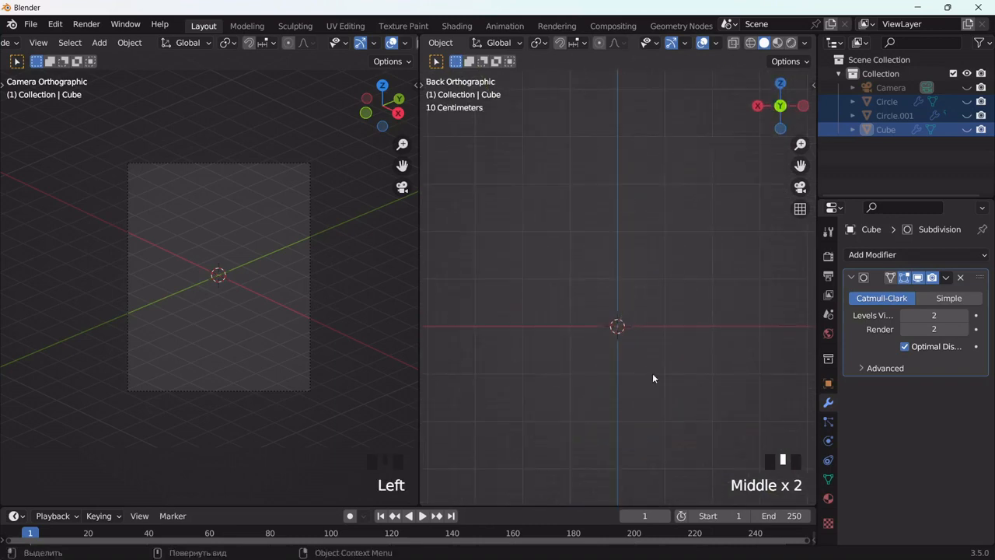
Step: Add a NURBS path at the scene centre and rotate it 90° so it stands upright
key("shift+a")
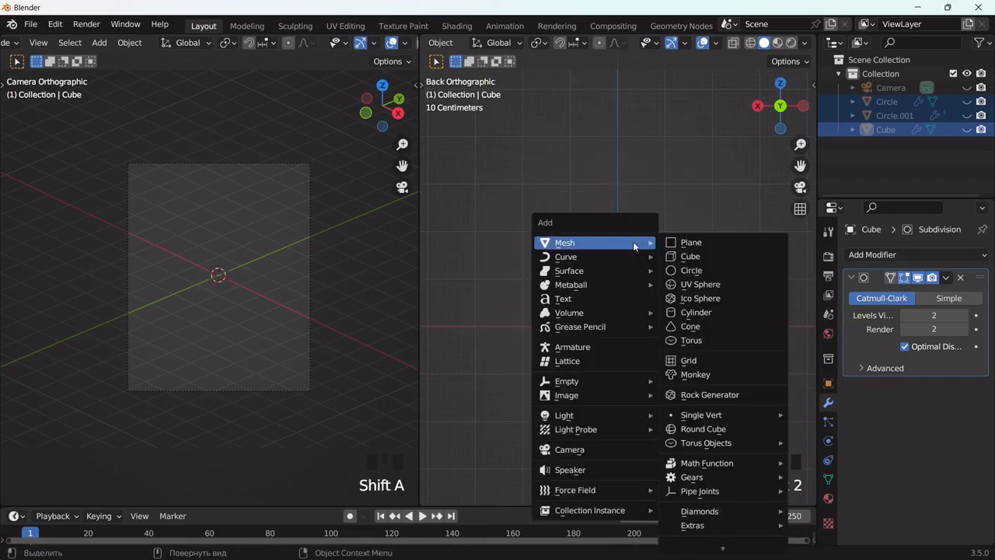
mouse_move(571, 274)
mouse_move(591, 260)
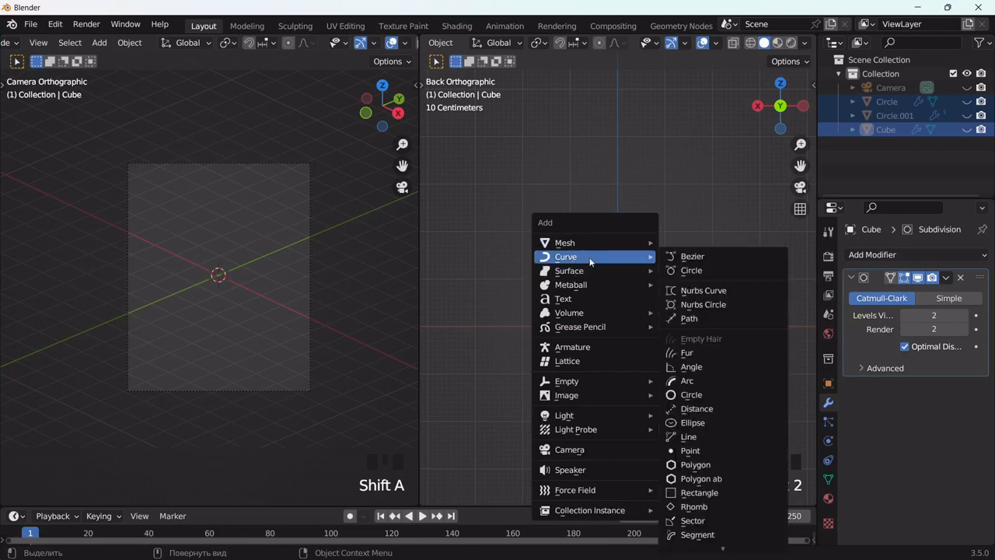
left_click(705, 319)
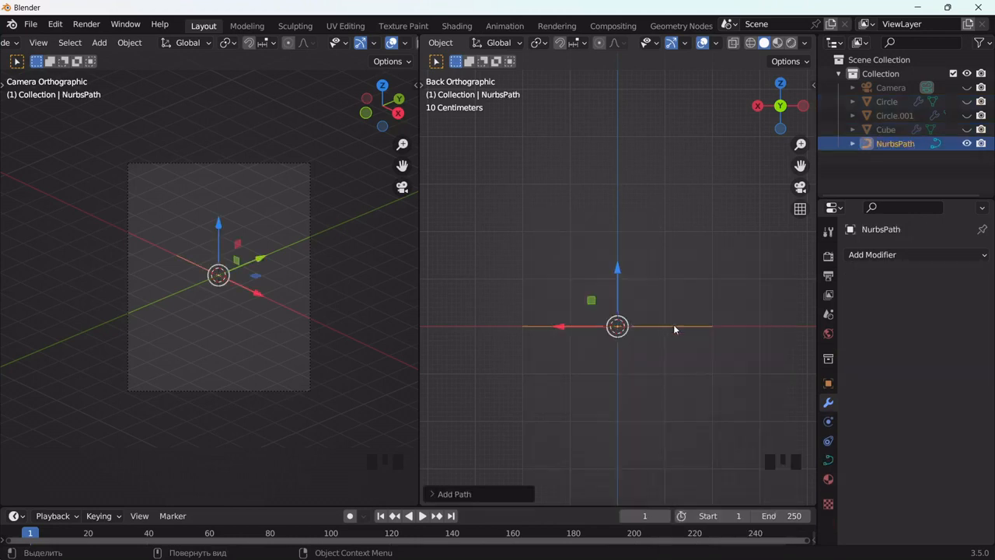
type("r90")
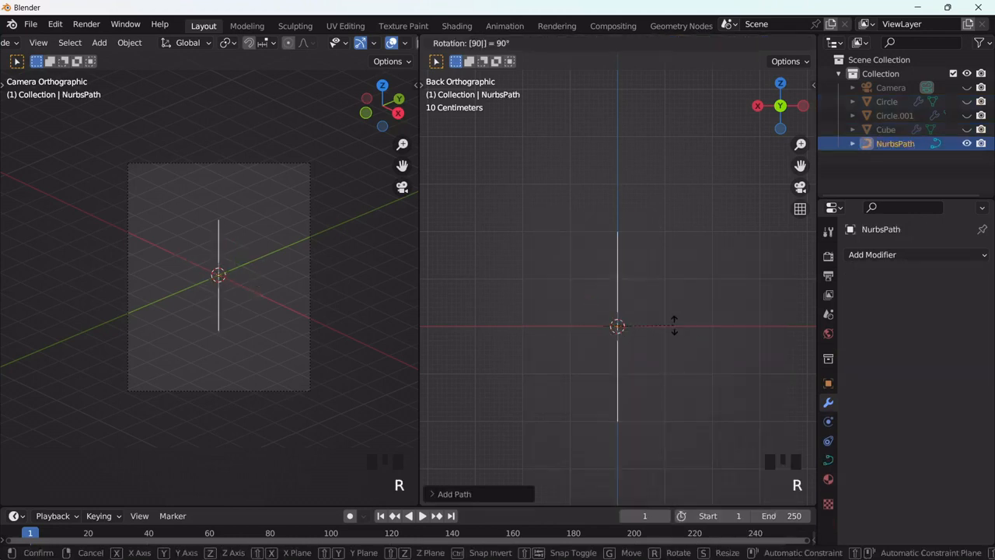
key("Return")
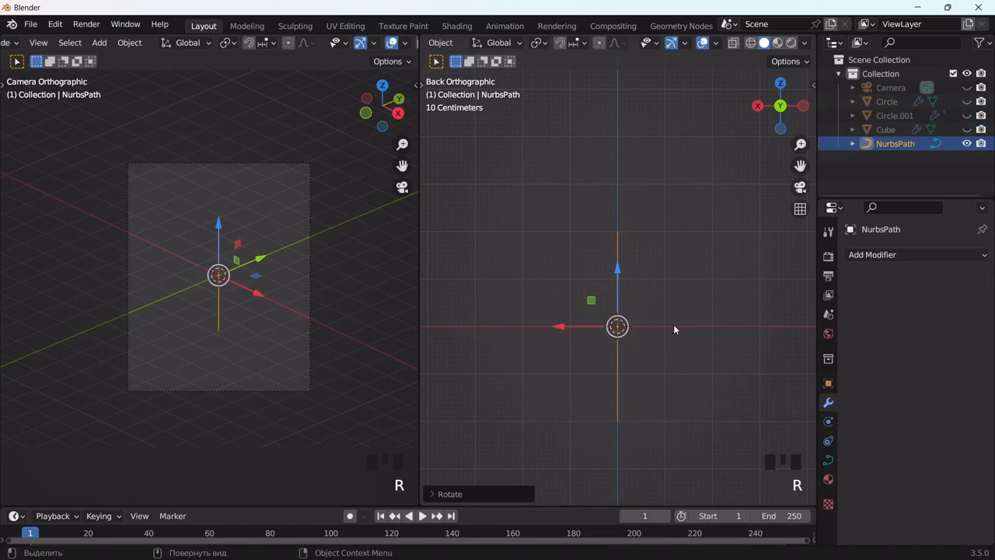
Step: Give the upright path a round bevel with a depth of 0.14 m
left_click(829, 461)
scroll(888, 457, "down", 10)
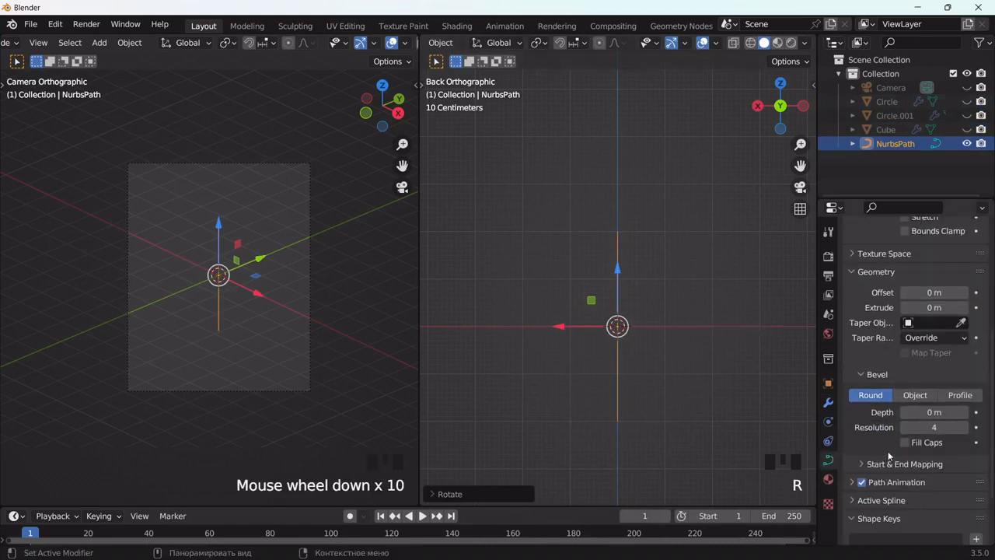
scroll(888, 451, "down", 2)
left_click_drag(933, 371, 973, 371)
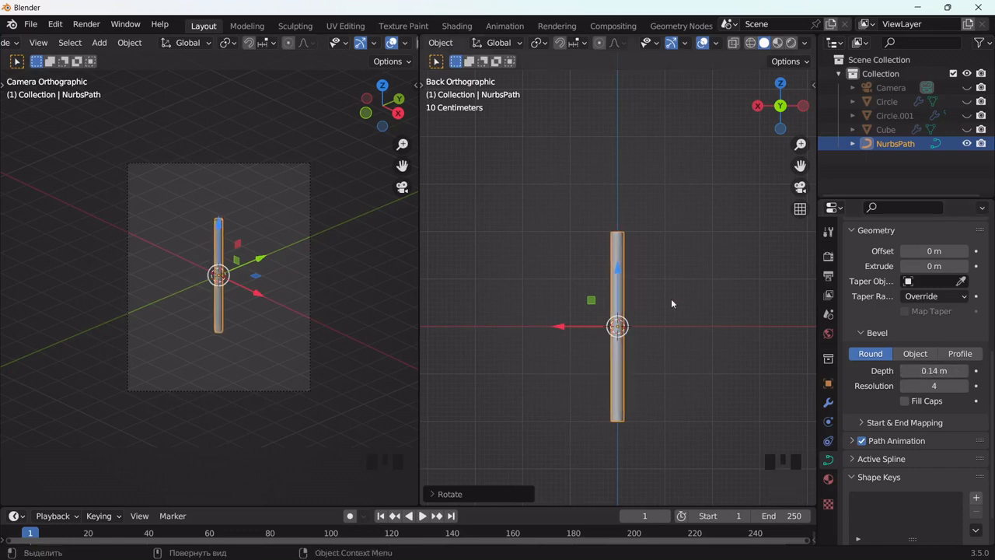
Step: In Edit Mode, shift the path's second control point from the top sideways along X, and thin the tube at its top end
key("Tab")
left_click(617, 231)
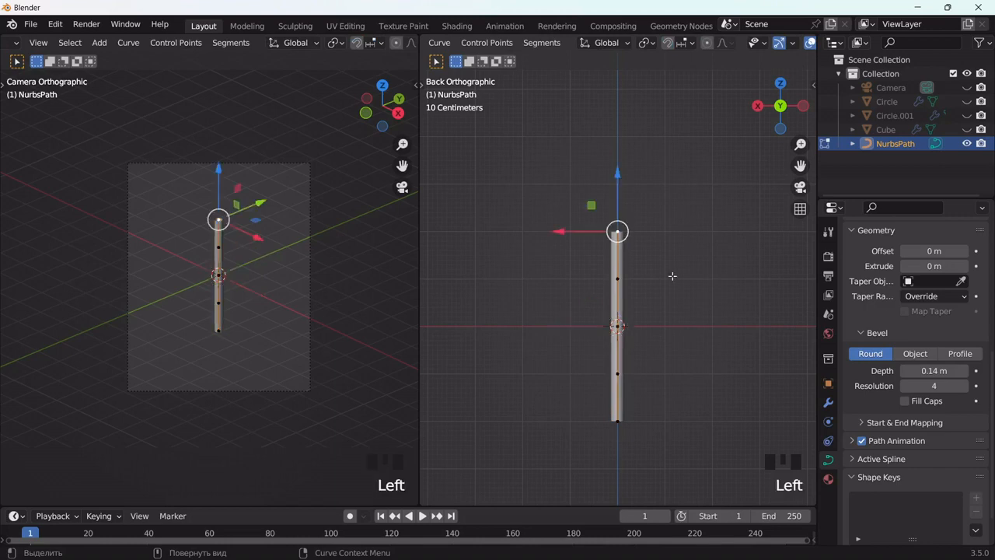
left_click(636, 275)
key("g")
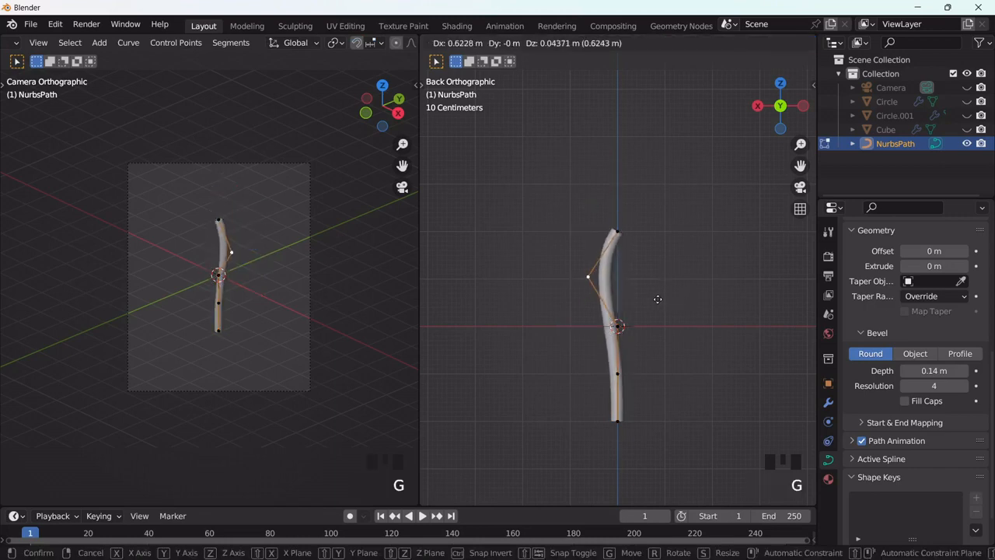
left_click(660, 301)
left_click(615, 235)
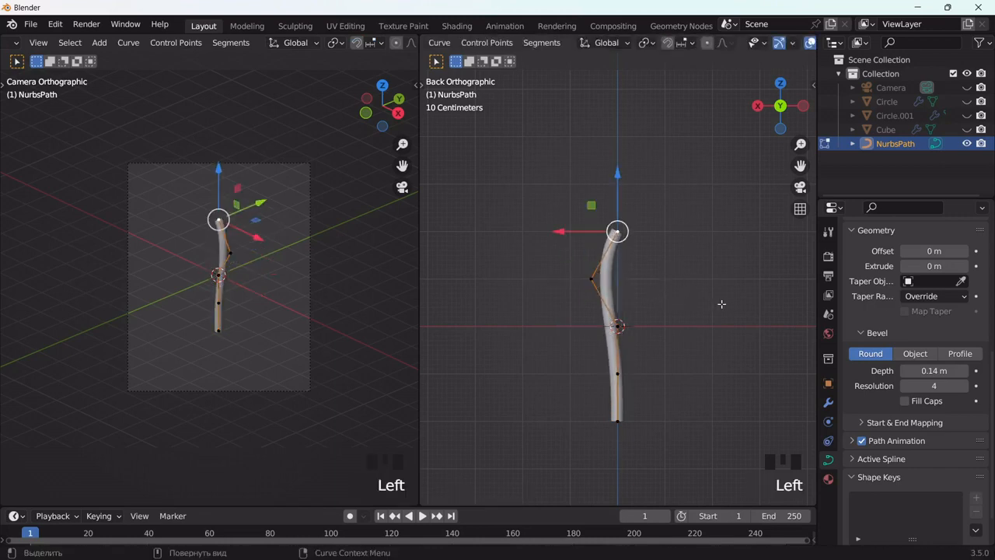
key("alt+s")
left_click(684, 271)
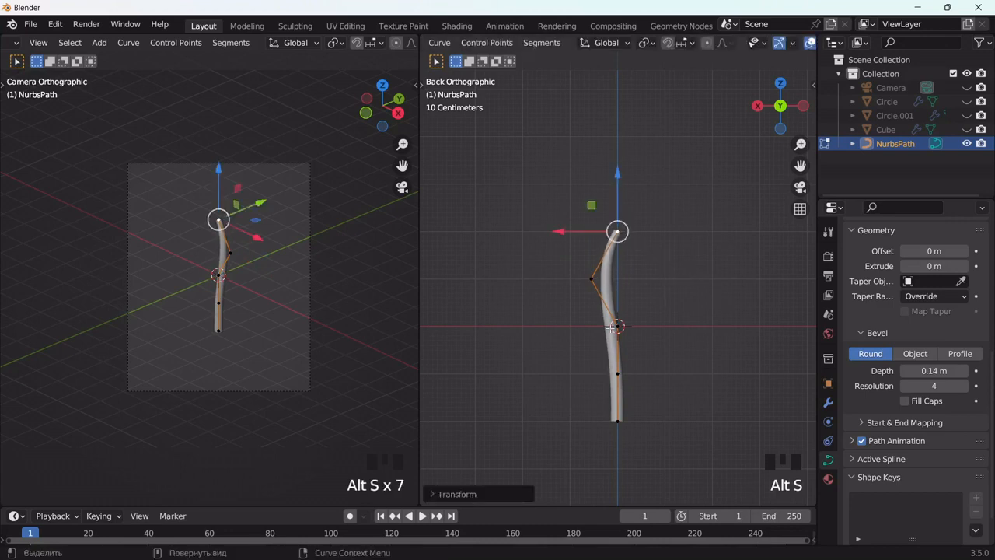
Step: Shift the path's second control point from the bottom to the opposite side for an S-curve, then return to Object Mode and deselect
left_click(617, 374)
key("g")
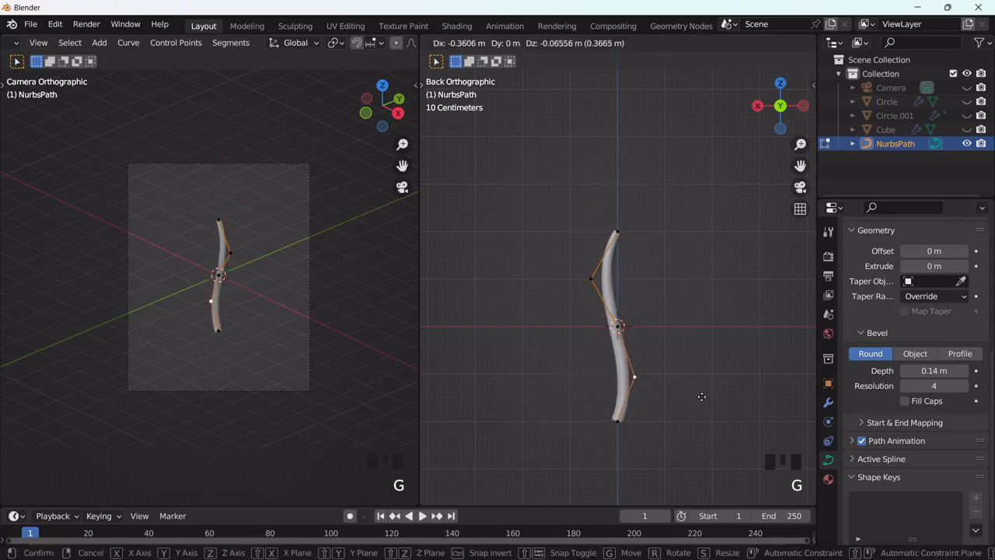
left_click(703, 396)
middle_click_drag(703, 396, 707, 244)
key("g")
left_click(687, 409)
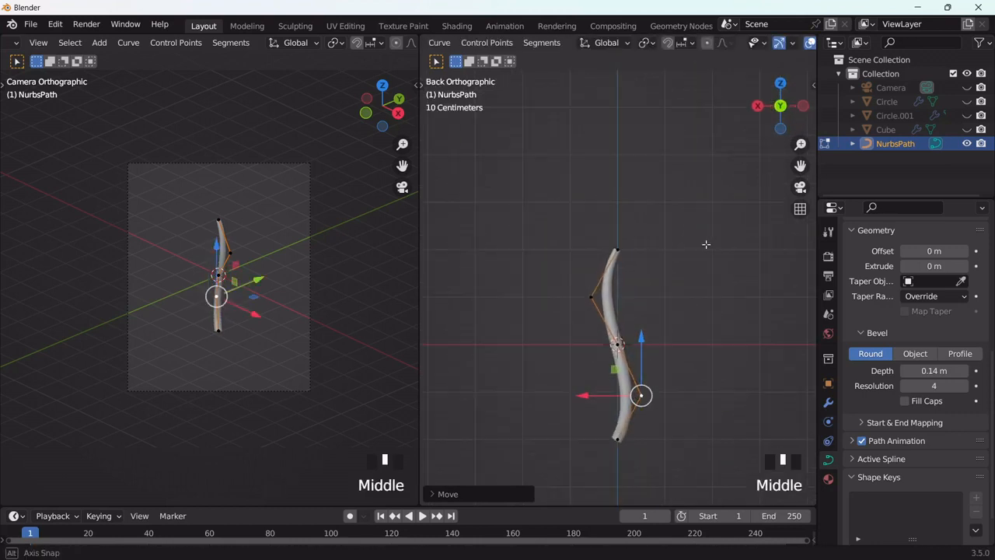
left_click(673, 348)
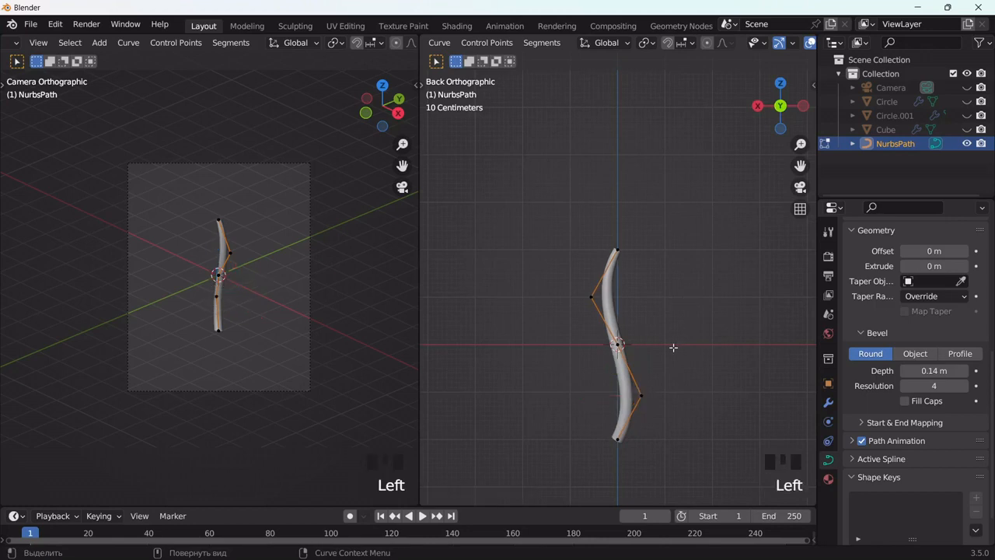
key("Tab")
left_click(667, 321)
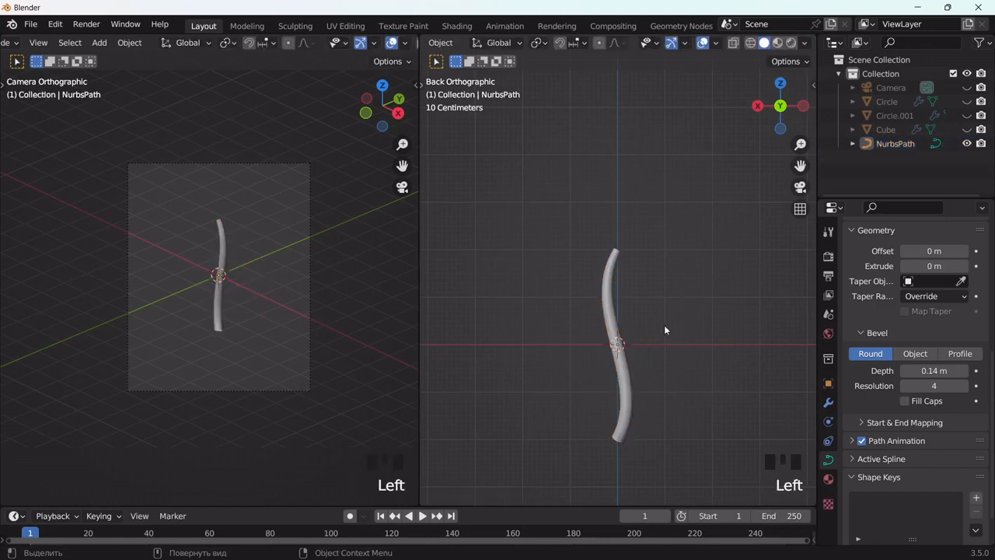
Step: Move the curved tube along X well away from the scene centre, and deselect it
double_click(611, 310)
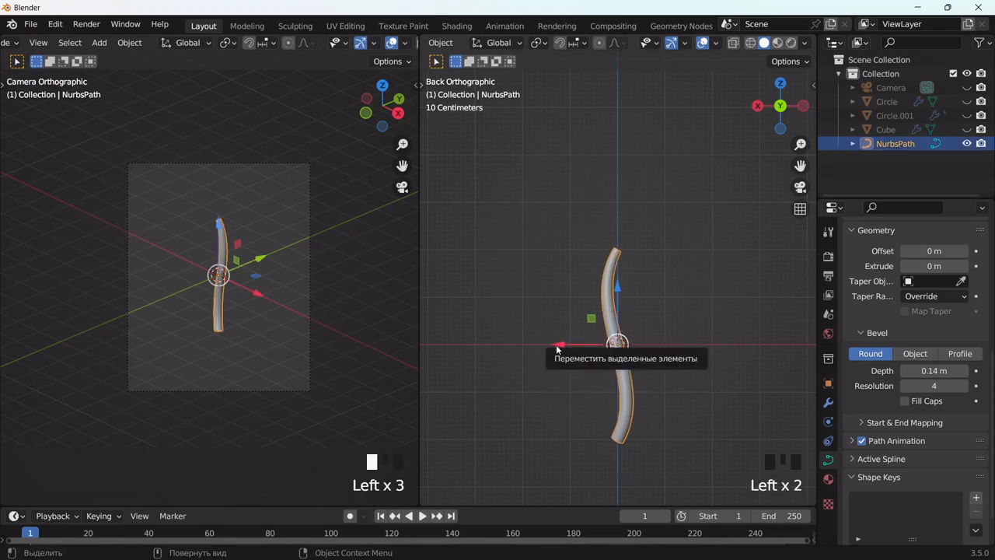
left_click_drag(556, 344, 457, 352)
left_click(654, 354)
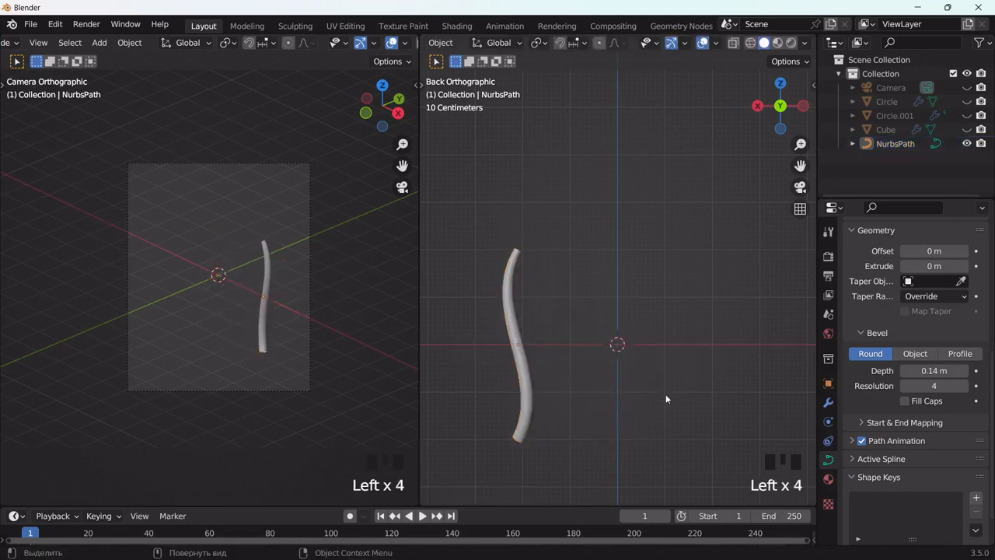
Step: Add a plane mesh at the scene centre and isolate it in local view
key("shift+a")
mouse_move(640, 278)
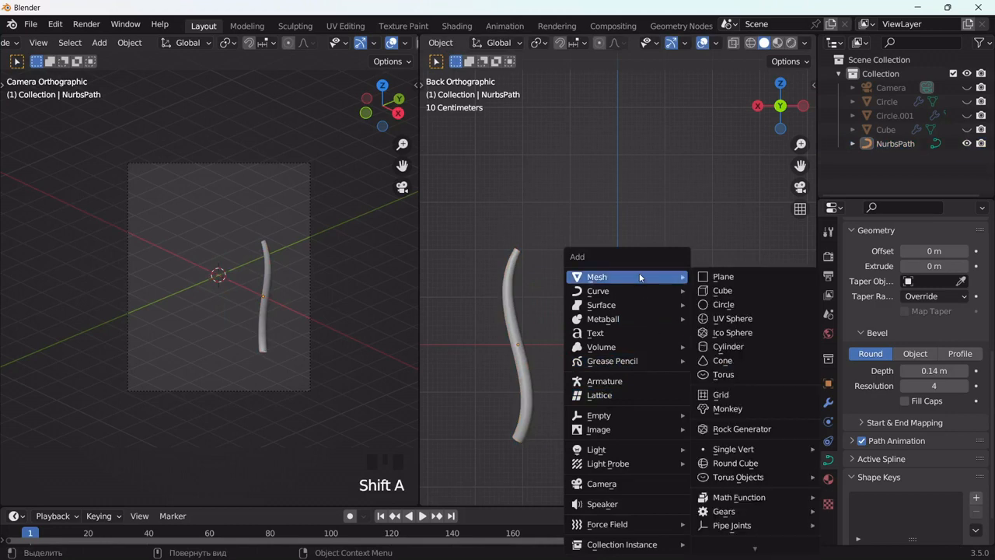
left_click(724, 272)
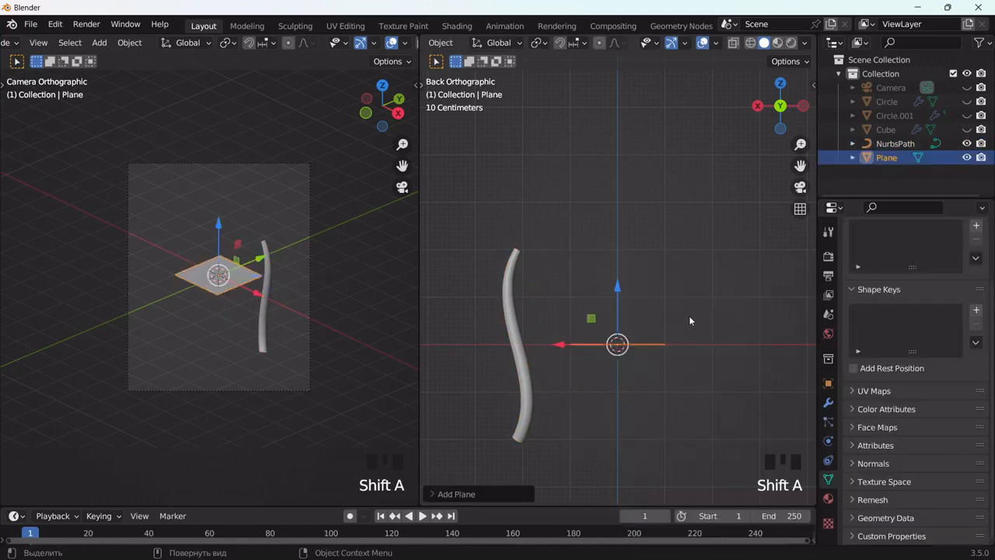
middle_click_drag(689, 315, 662, 369)
key("slash")
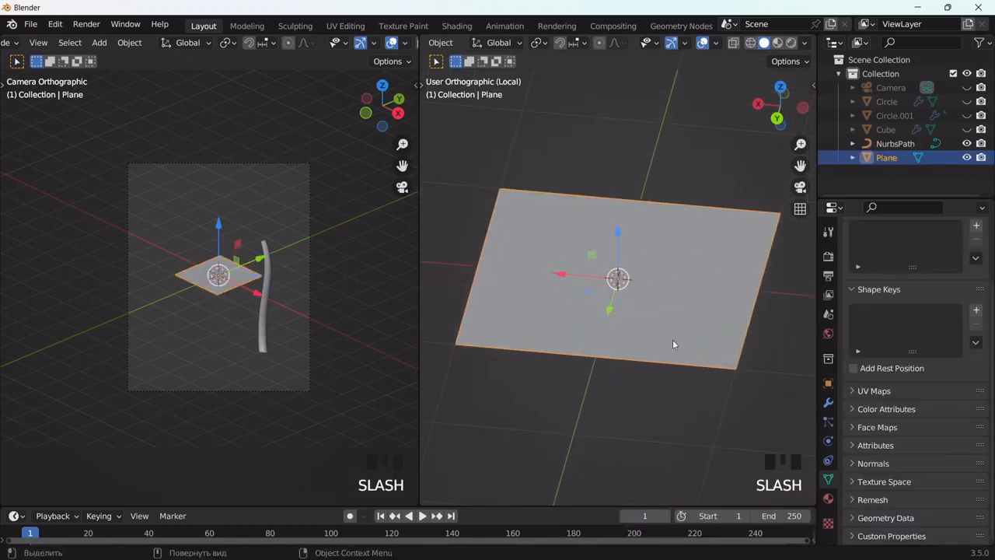
scroll(665, 333, "down", 1)
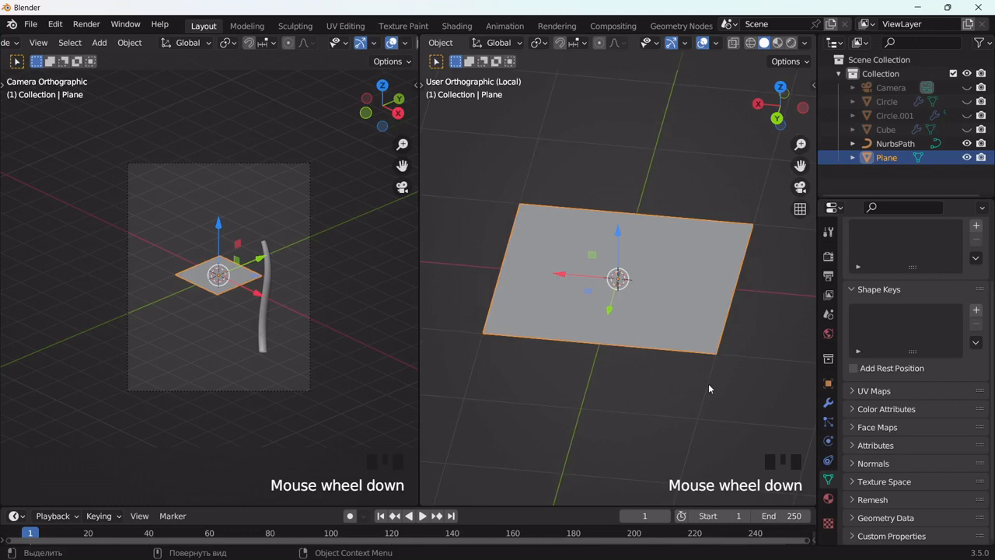
Step: Narrow the plane along Y to roughly 0.4 of its width
key("s")
key("y")
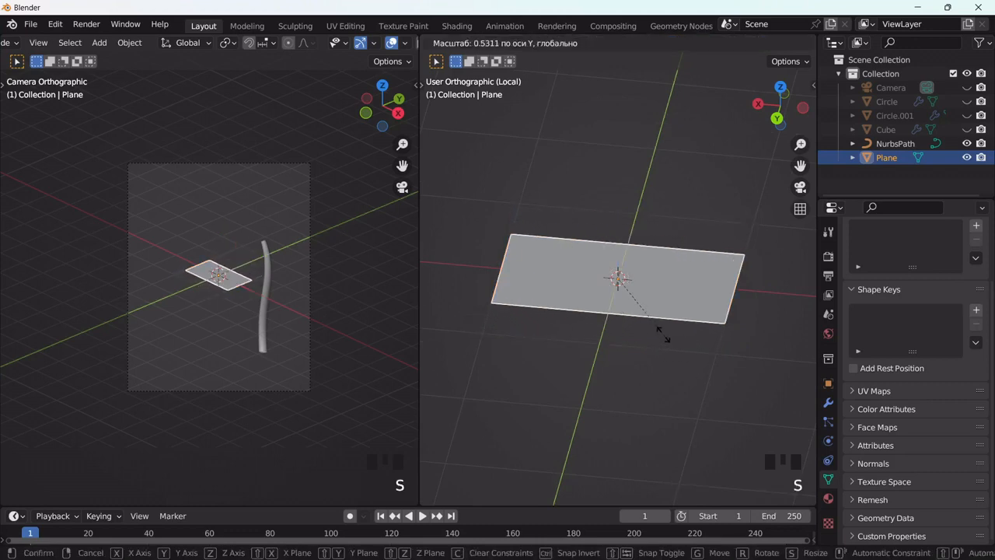
left_click(657, 318)
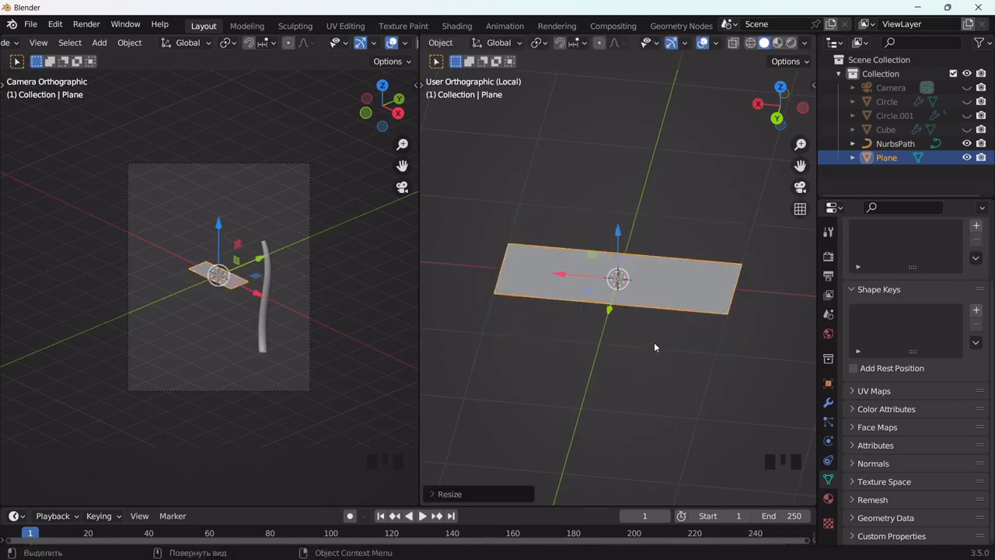
Step: Cut a lengthwise centre loop into the plane and scale it outward so both ends become pointed
key("Tab")
key("ctrl+r")
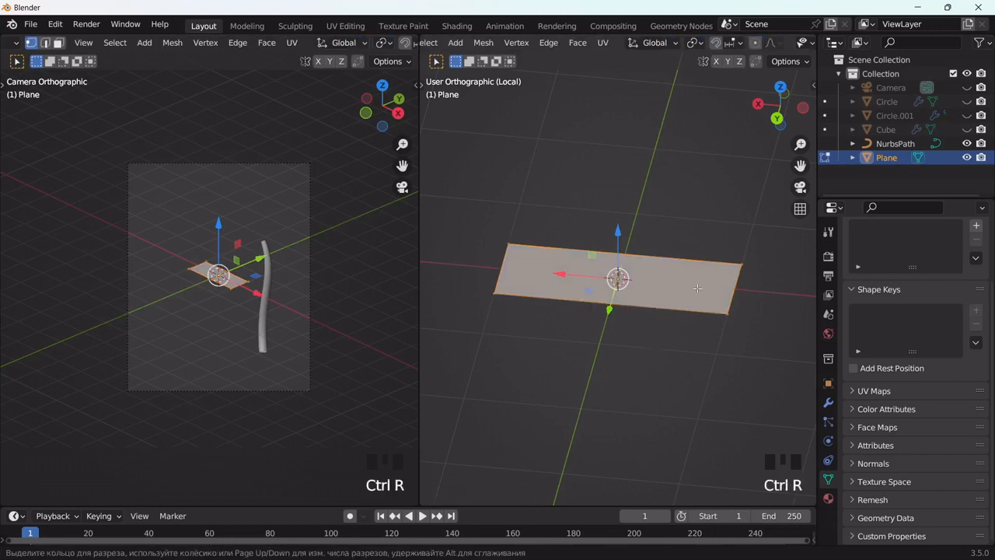
left_click(736, 287)
left_click(735, 290)
key("s")
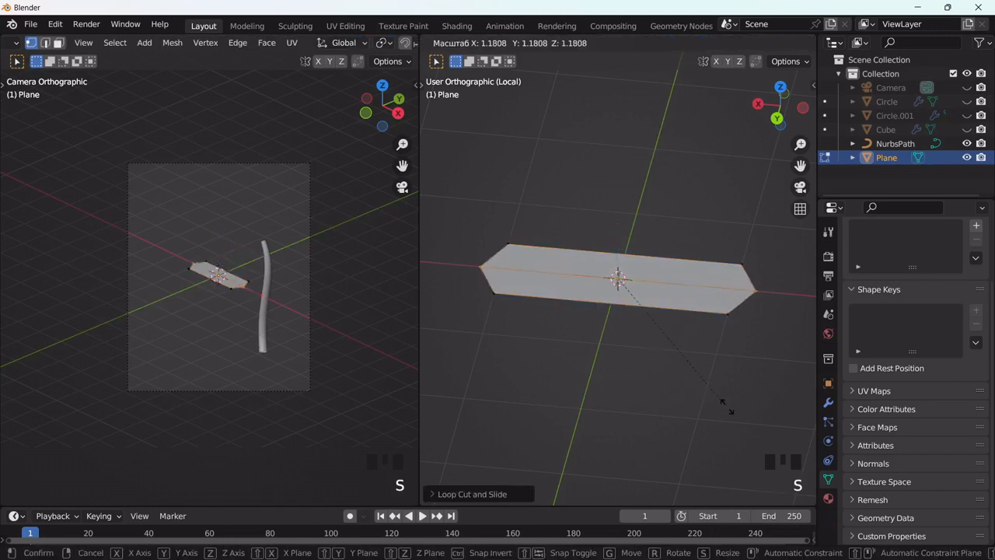
left_click(741, 413)
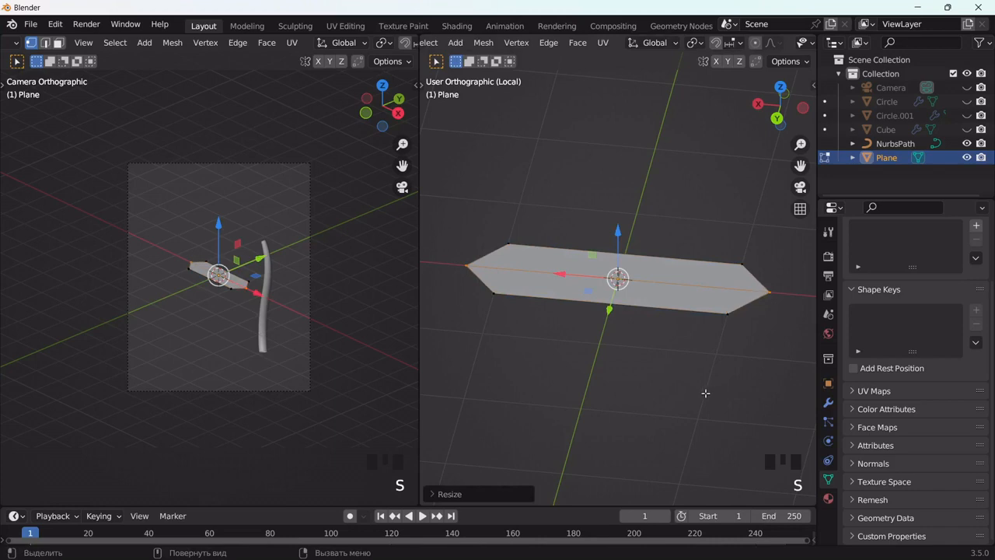
Step: Bevel the plane's lengthwise centre edge with two segments into a narrow double strip
key("ctrl+b")
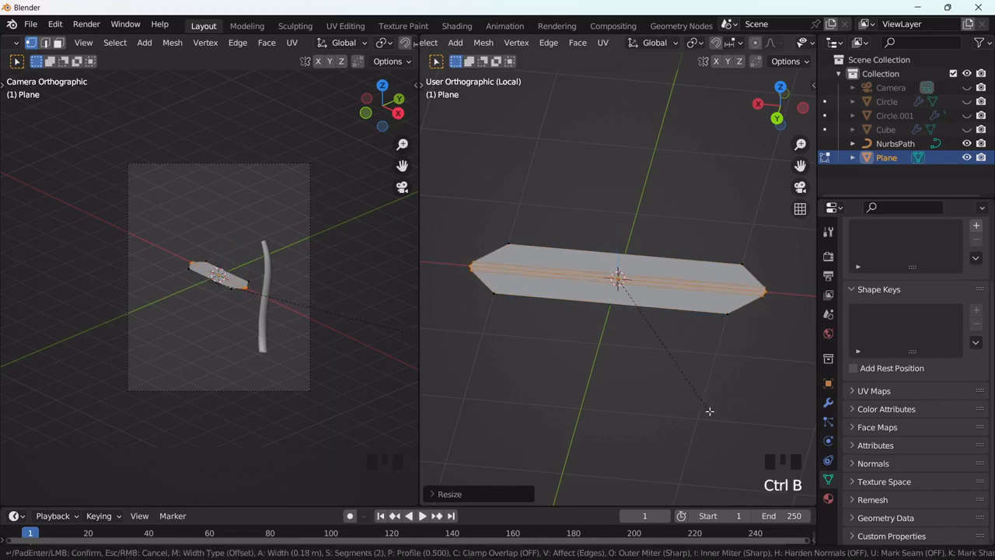
left_click(710, 410)
key("ctrl+r")
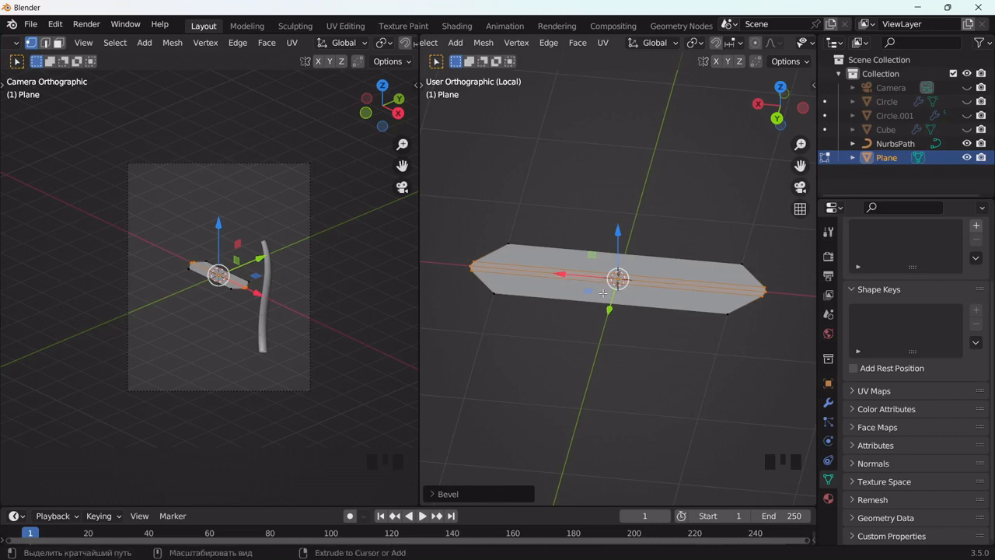
right_click(617, 272)
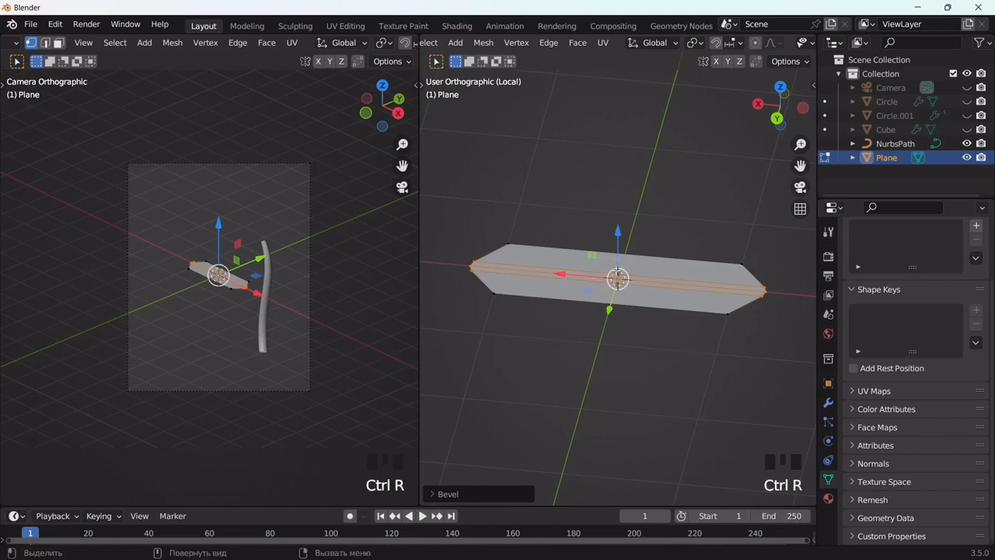
Step: Lower the middle edge of the bevelled strip slightly along Z and scale it outward beyond the leaf's ends
left_click(468, 262)
left_click(767, 290, "shift")
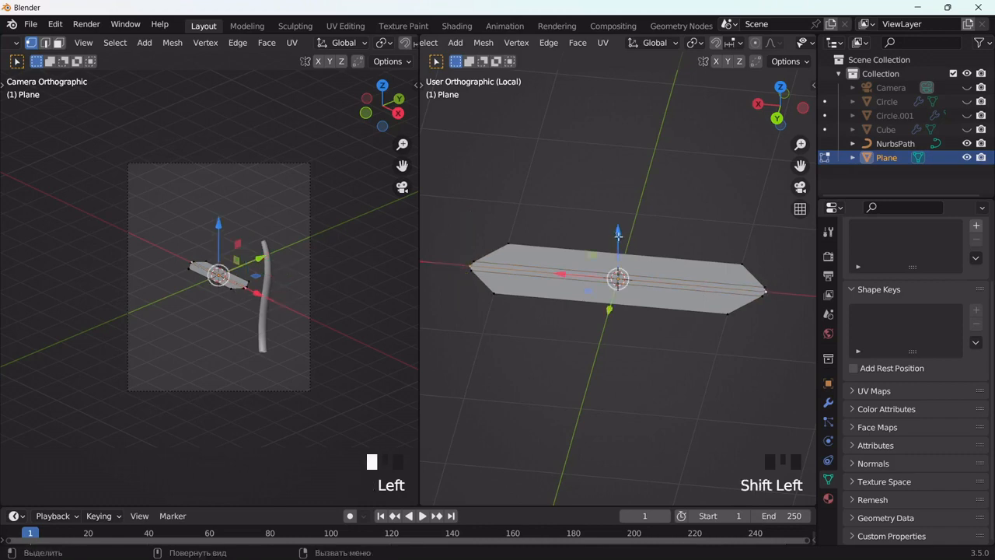
left_click_drag(617, 234, 623, 244)
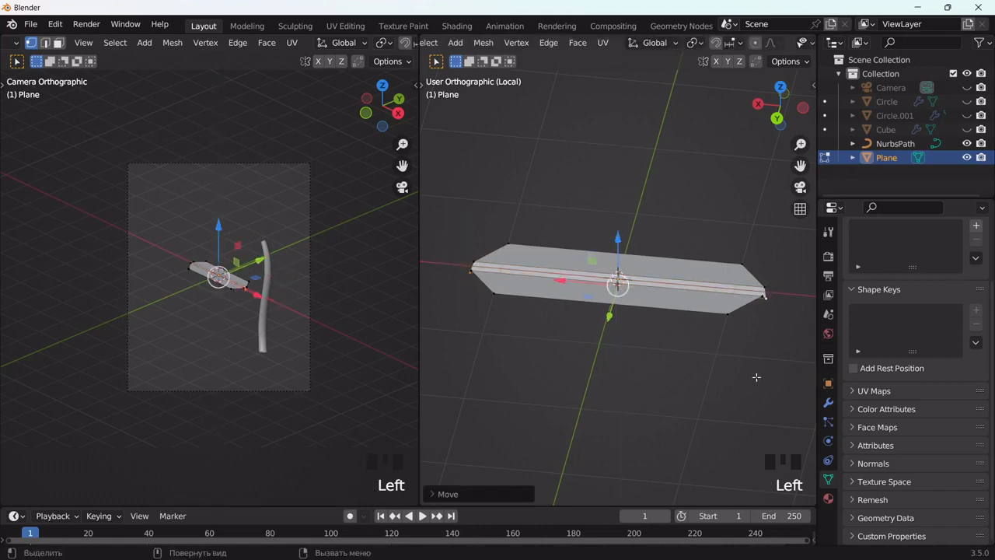
key("s")
left_click(763, 382)
Step: Add a centred loop cut across the middle of the leaf, perpendicular to its length
key("ctrl+r")
left_click(655, 262)
right_click(656, 262)
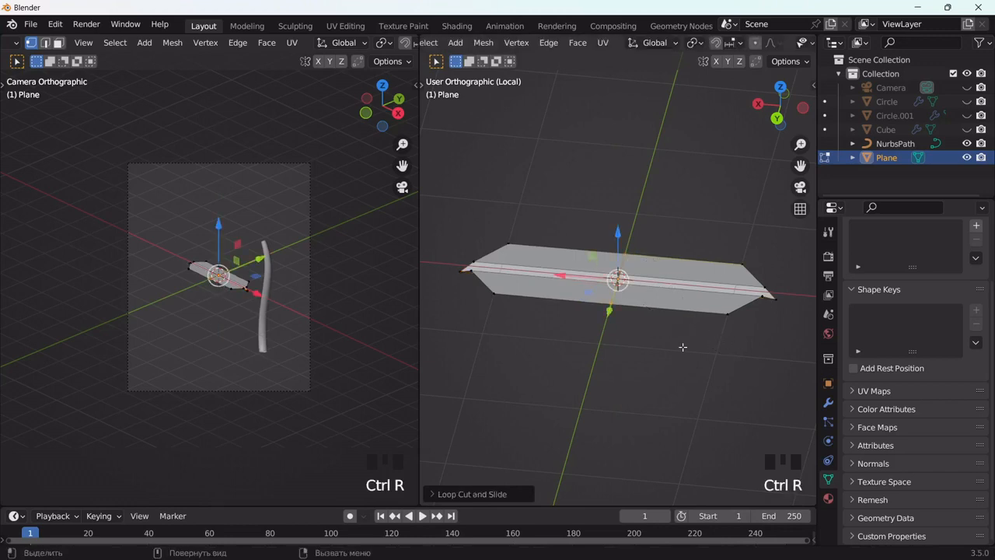
Step: Select one half of the leaf up to the middle cut and rotate it slightly downward in the back view
middle_click_drag(714, 429, 723, 420)
left_click_drag(791, 243, 597, 342)
middle_click_drag(727, 400, 715, 355, "alt")
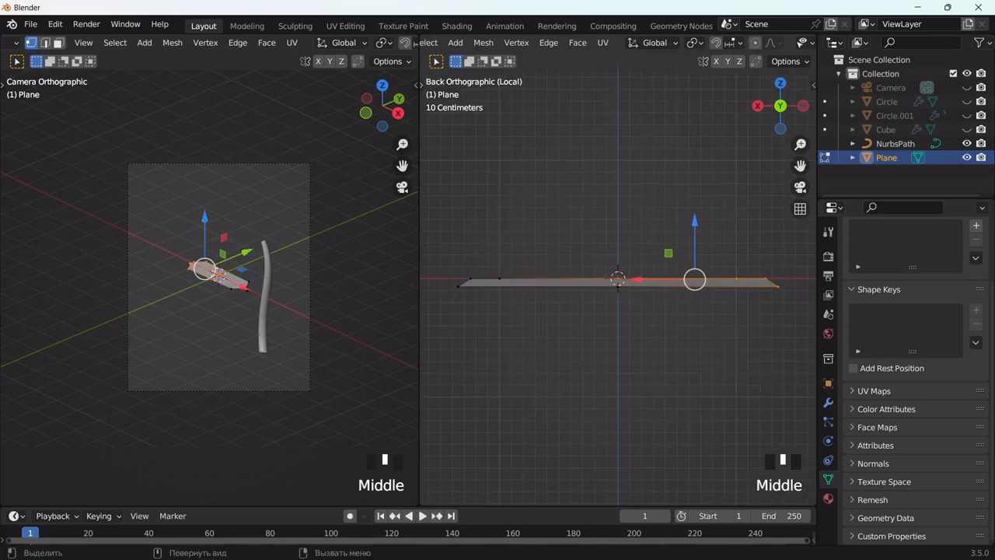
key("r")
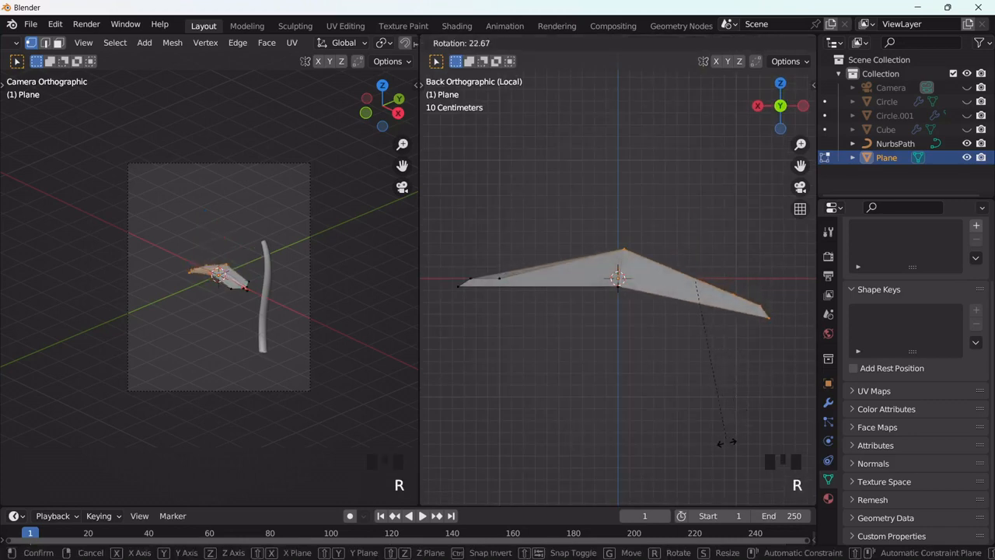
left_click(738, 425)
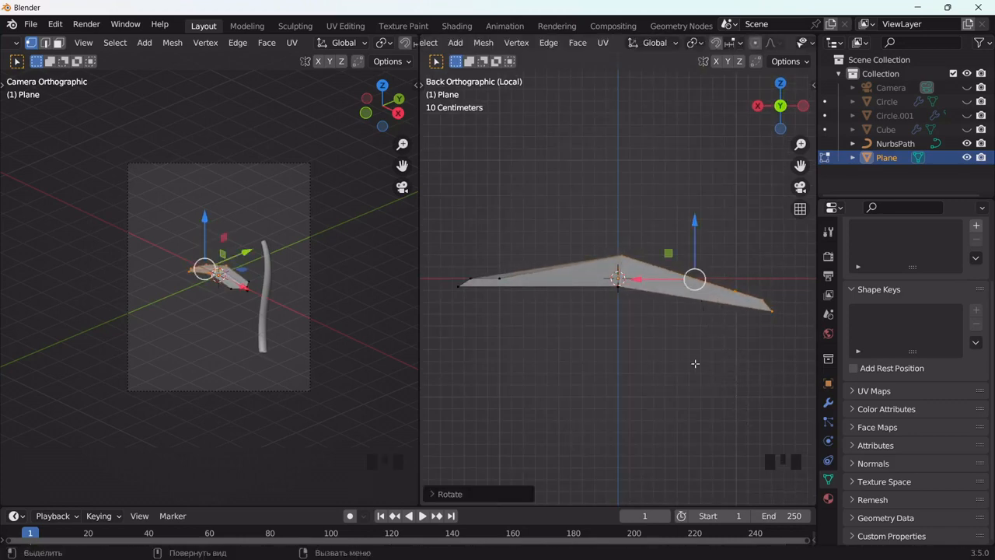
middle_click_drag(696, 363, 645, 437)
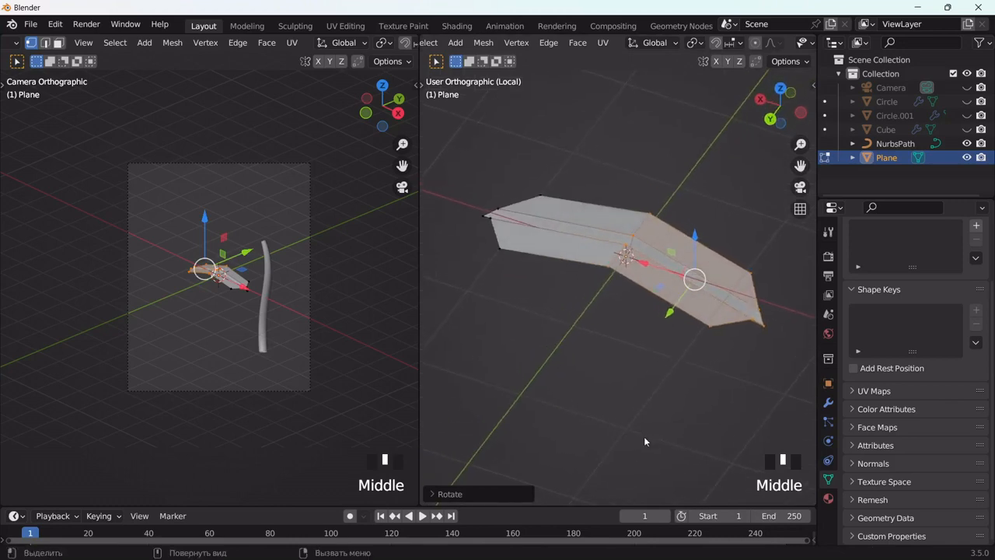
Step: Return to Object Mode and add a Subdivision Surface modifier to the leaf with viewport level 2
key("Tab")
left_click(828, 402)
left_click(860, 257)
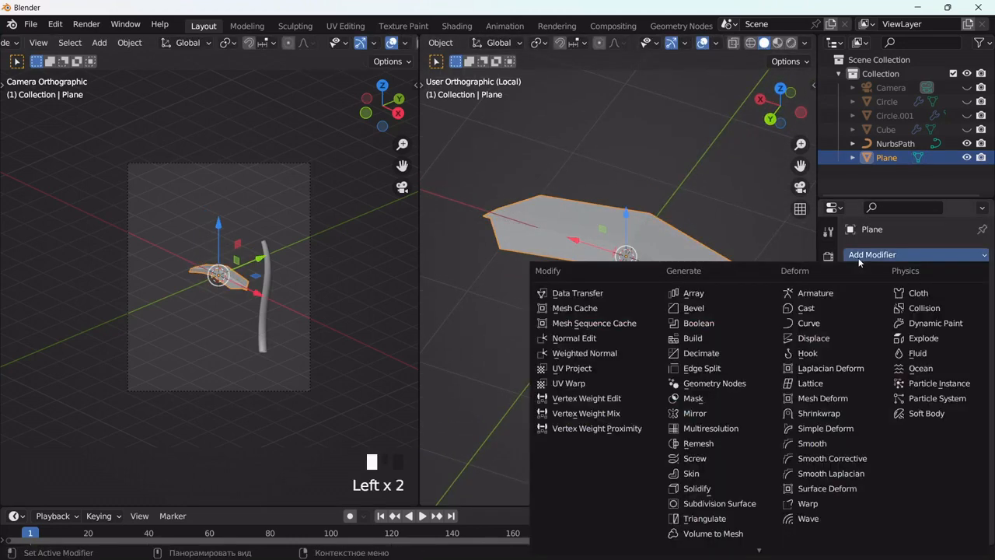
left_click(719, 504)
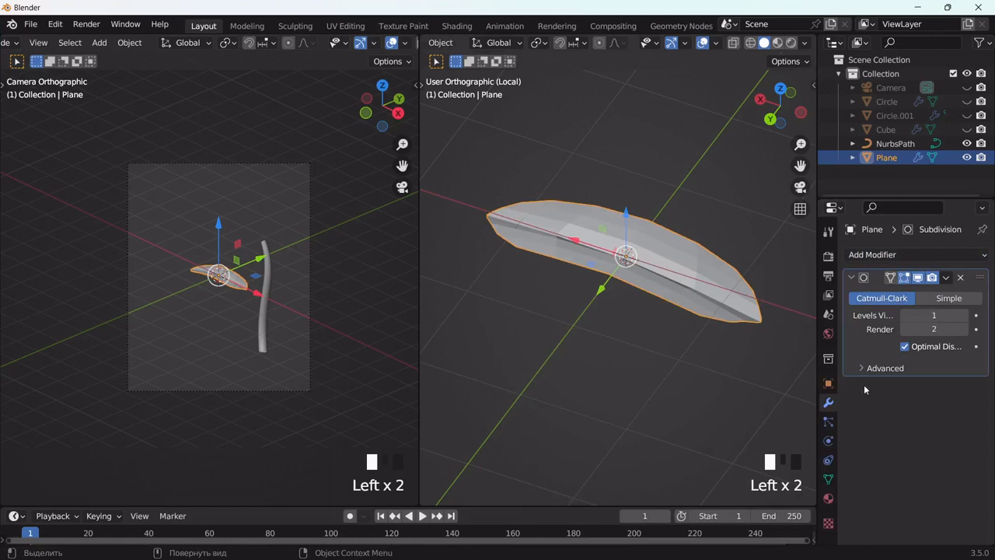
left_click(963, 315)
Step: Add a Solidify modifier above the Subdivision with a thickness of 0.2 m, and shade the leaf smooth
left_click(894, 255)
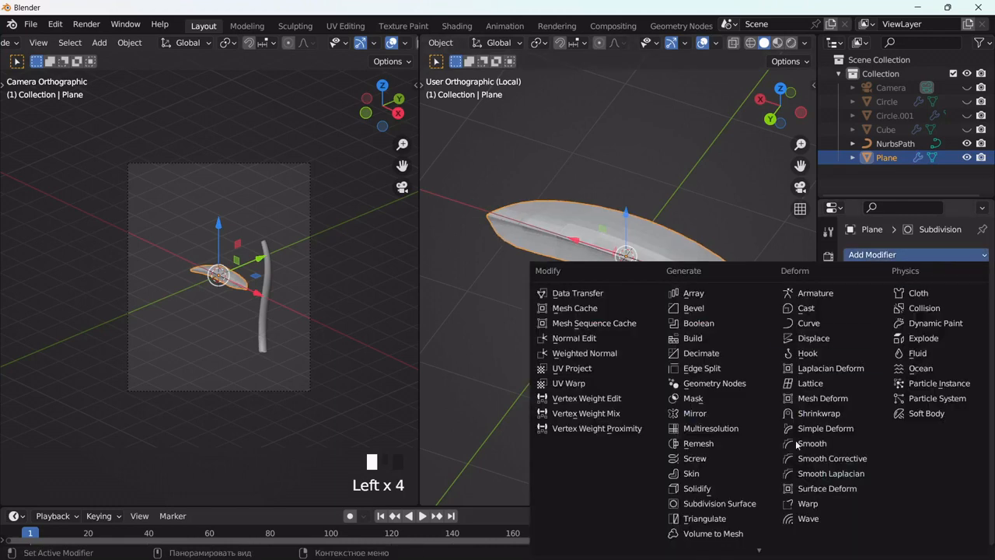
left_click(695, 487)
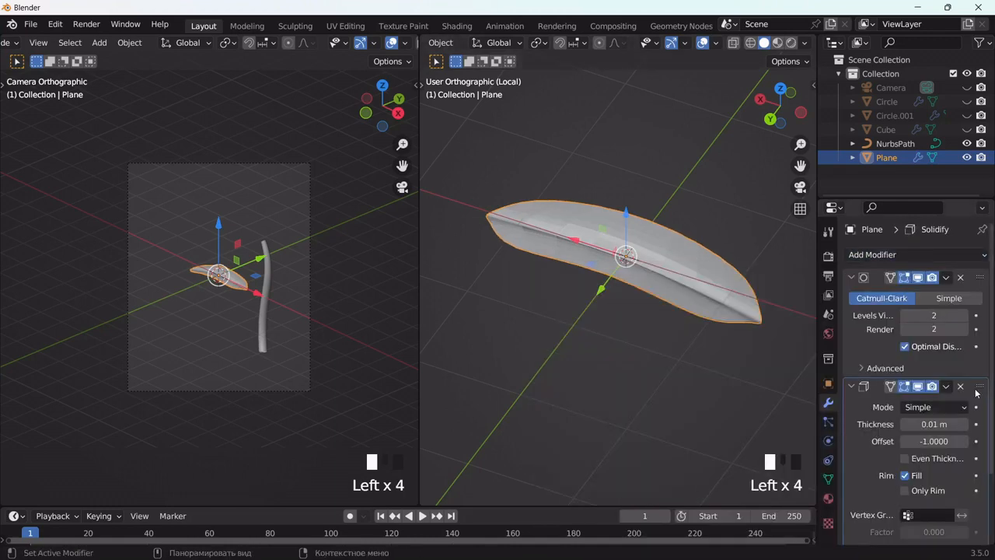
left_click_drag(977, 393, 978, 272)
left_click(964, 315)
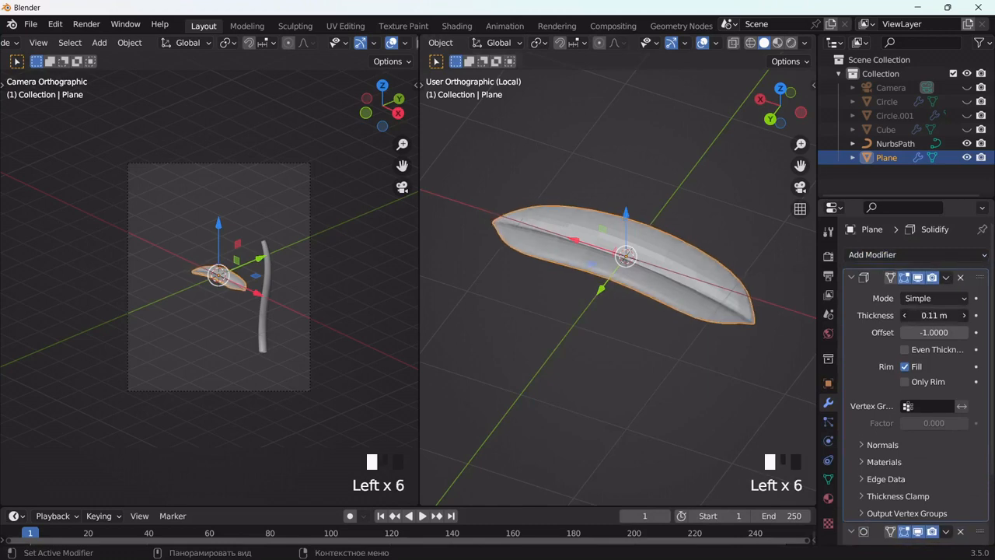
left_click_drag(912, 316, 939, 316)
right_click(667, 259)
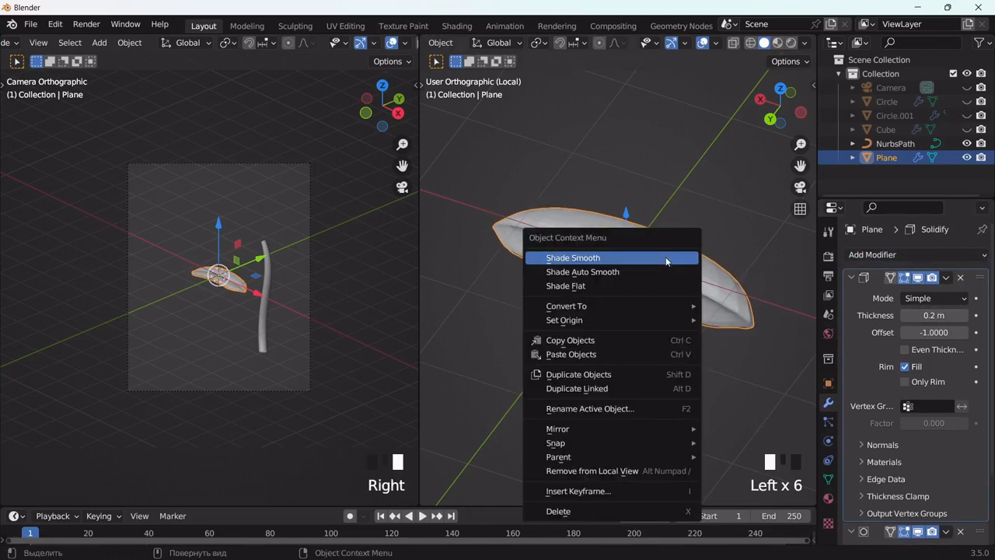
left_click(667, 259)
Step: In the back view, move the leaf along X and slightly up so its base tip sits on the 3D cursor
middle_click_drag(666, 322, 693, 265)
left_click_drag(582, 252, 731, 274)
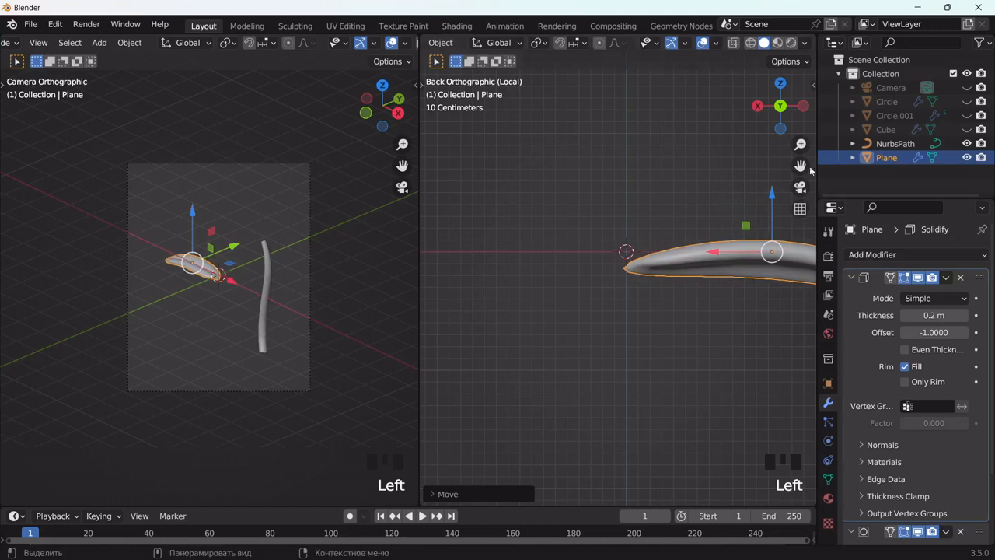
left_click_drag(808, 169, 613, 265)
key("g")
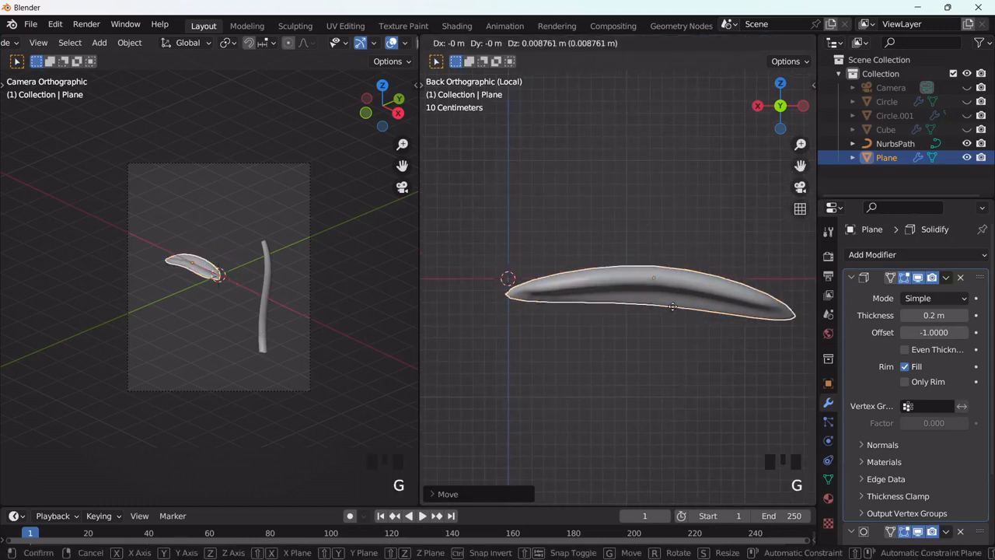
left_click(674, 300)
Step: Set the leaf's origin to the 3D cursor at its base tip
right_click(660, 266)
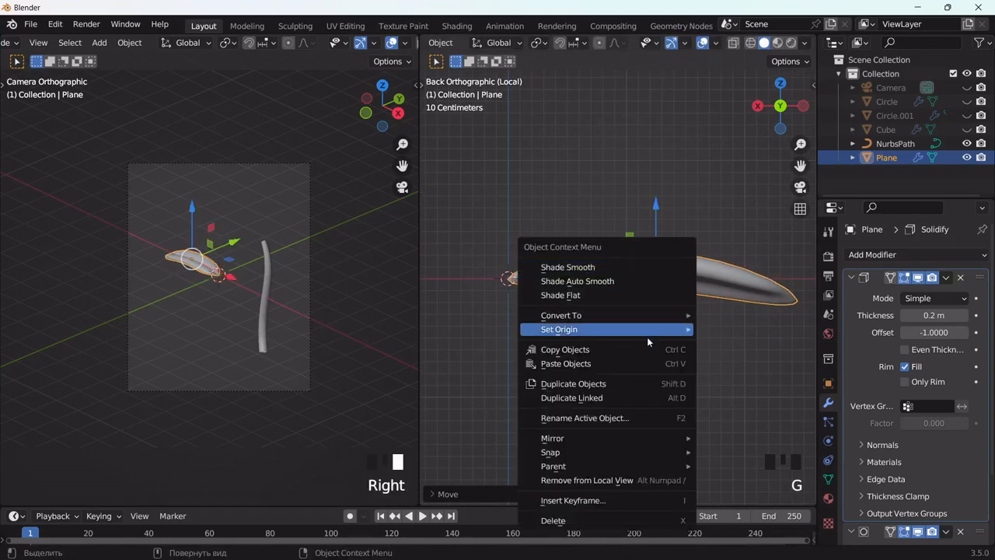
mouse_move(647, 334)
left_click(738, 358)
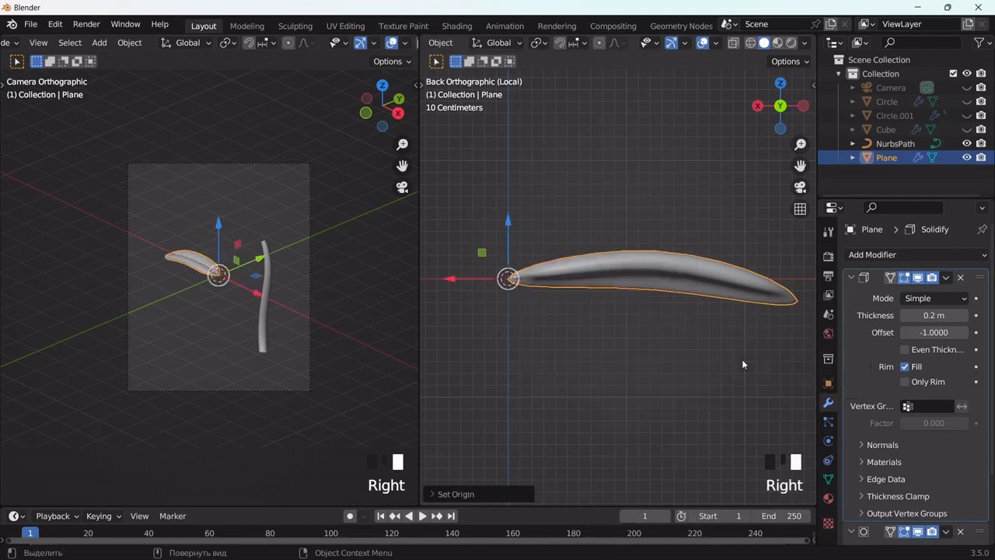
key("r")
left_click(741, 359)
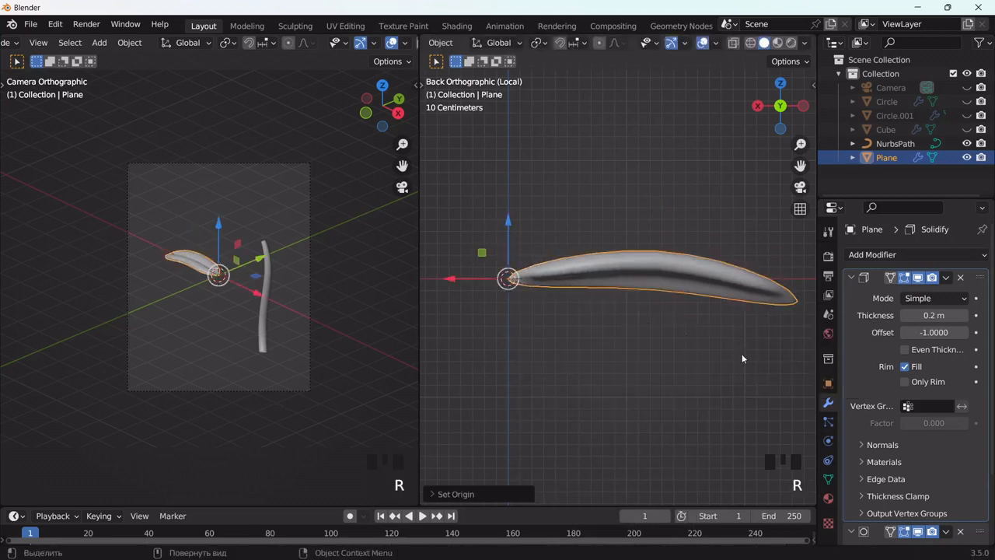
Step: Exit local view, deselect the leaf and unhide all hidden flower parts in the back view
key("slash")
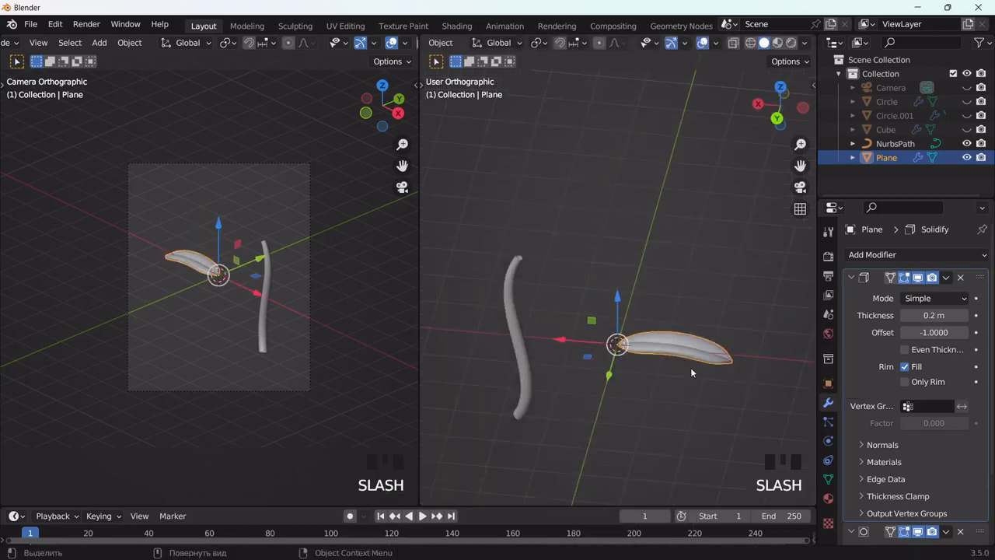
middle_click_drag(690, 367, 720, 321)
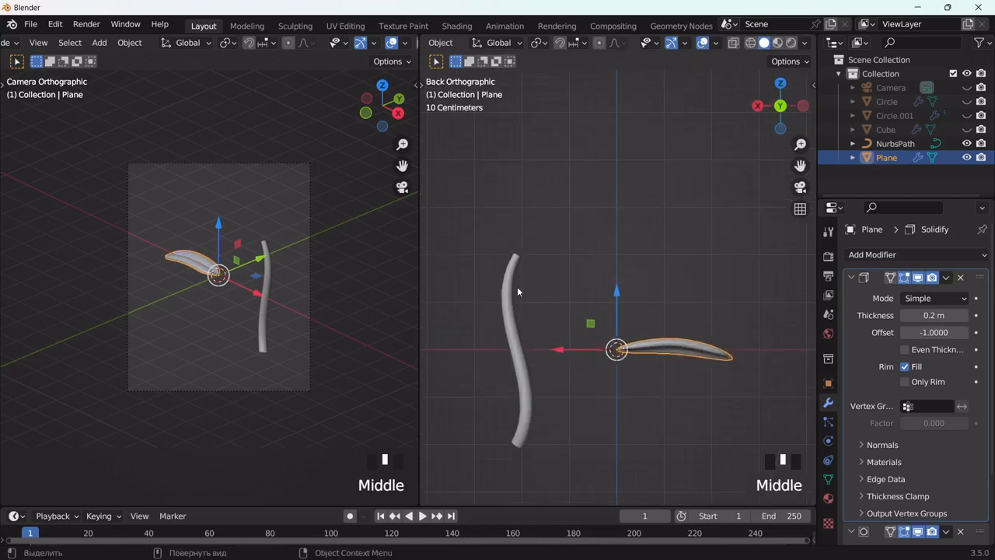
left_click(666, 292)
key("alt+h")
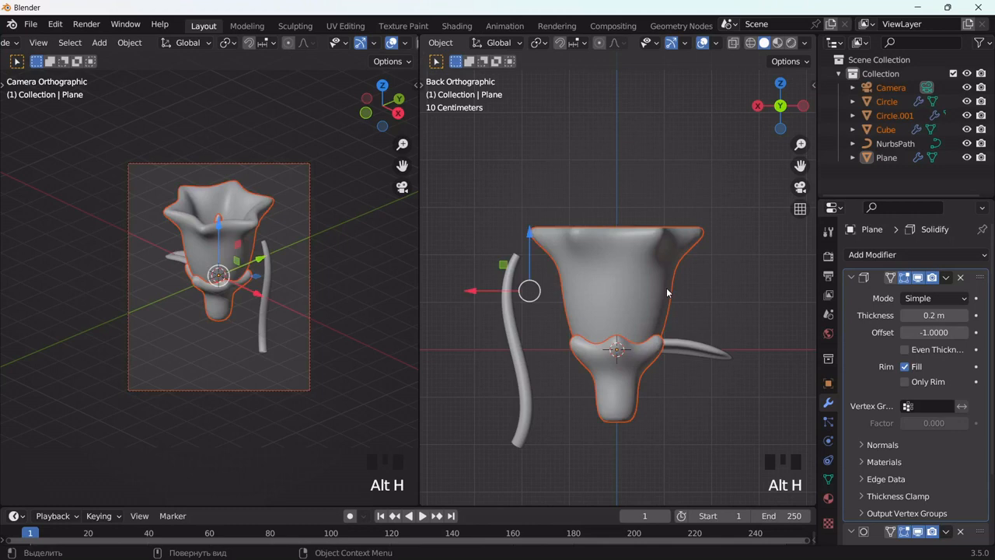
key("s")
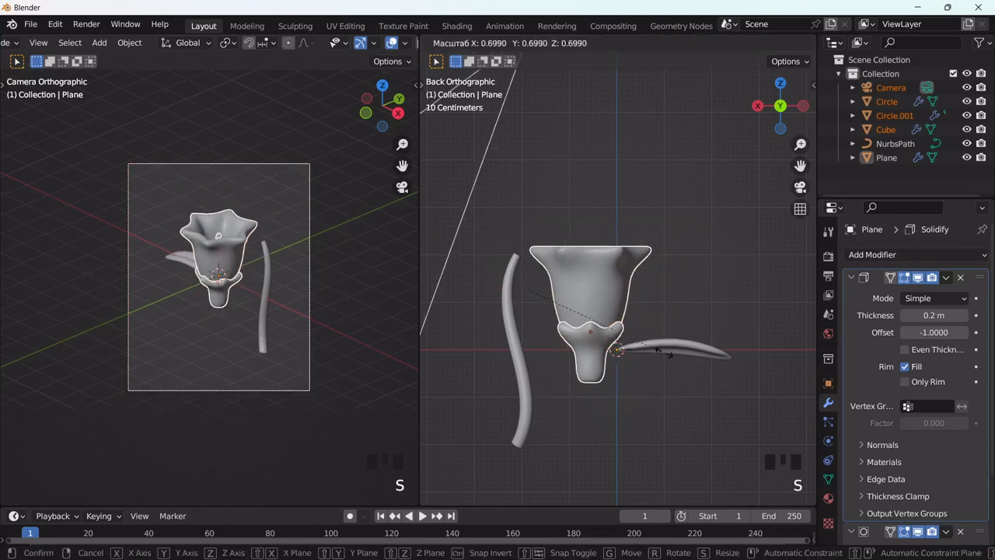
right_click(648, 342)
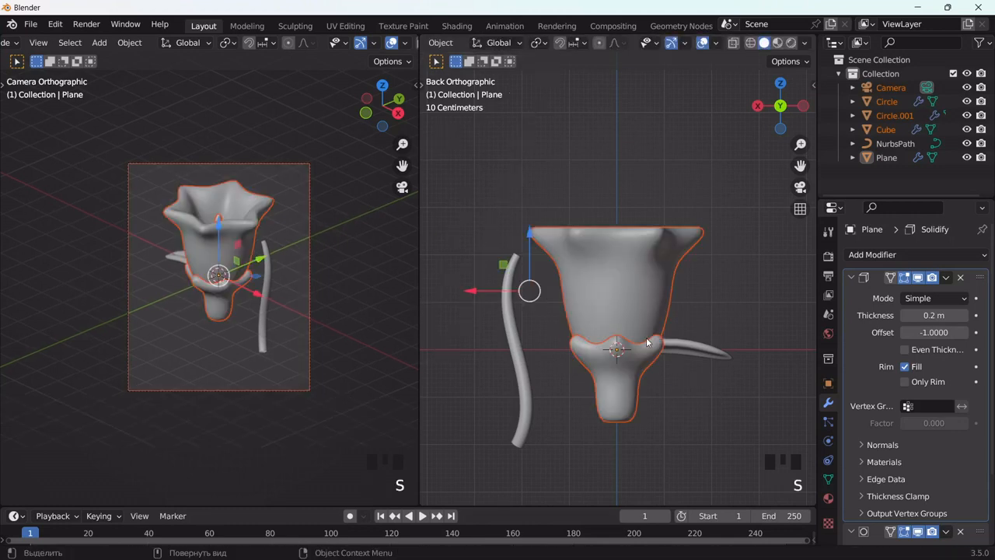
Step: Select the flower's cup, base and centre piece together, scale them to about 0.37 and raise them along Z above the stem's height
left_click(710, 300)
left_click(620, 364)
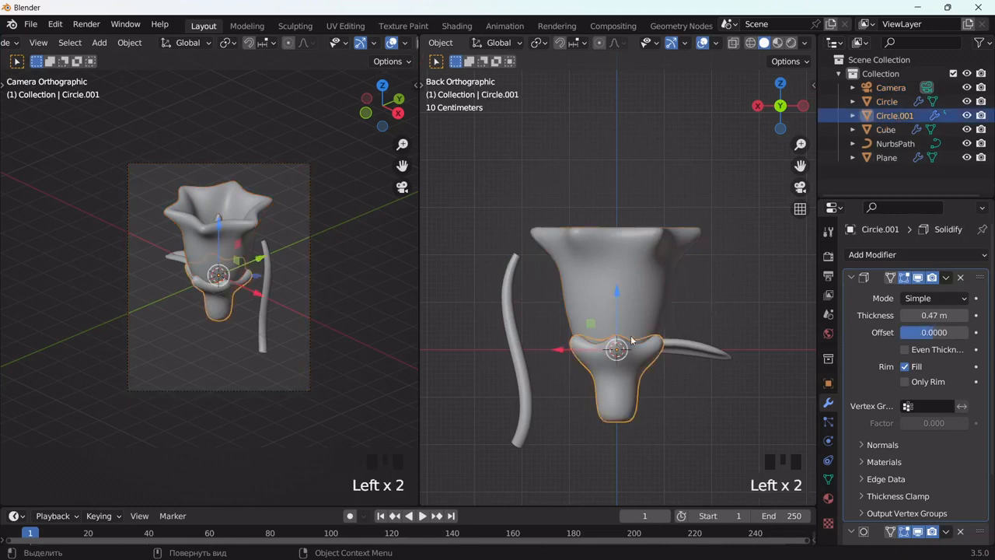
left_click(637, 294, "shift")
key("s")
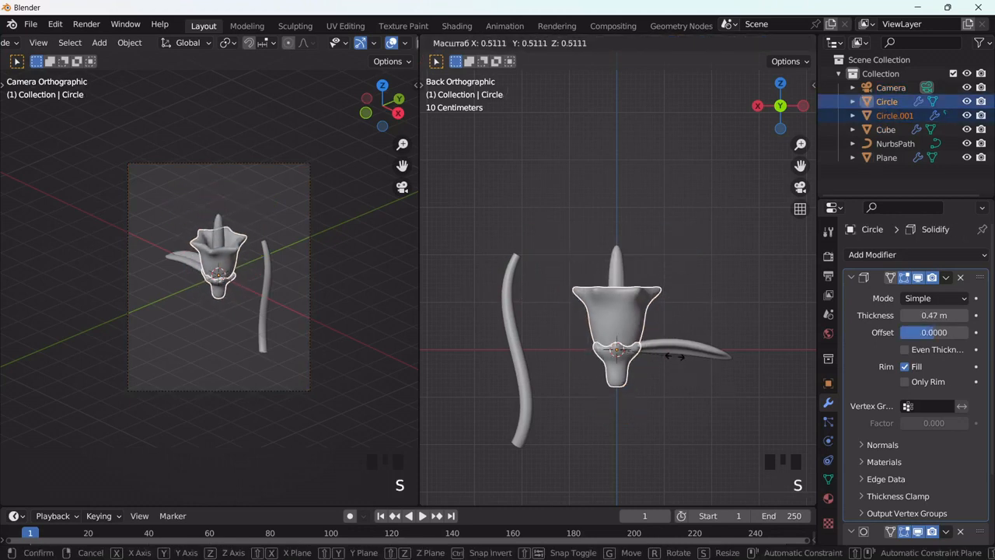
right_click(663, 352)
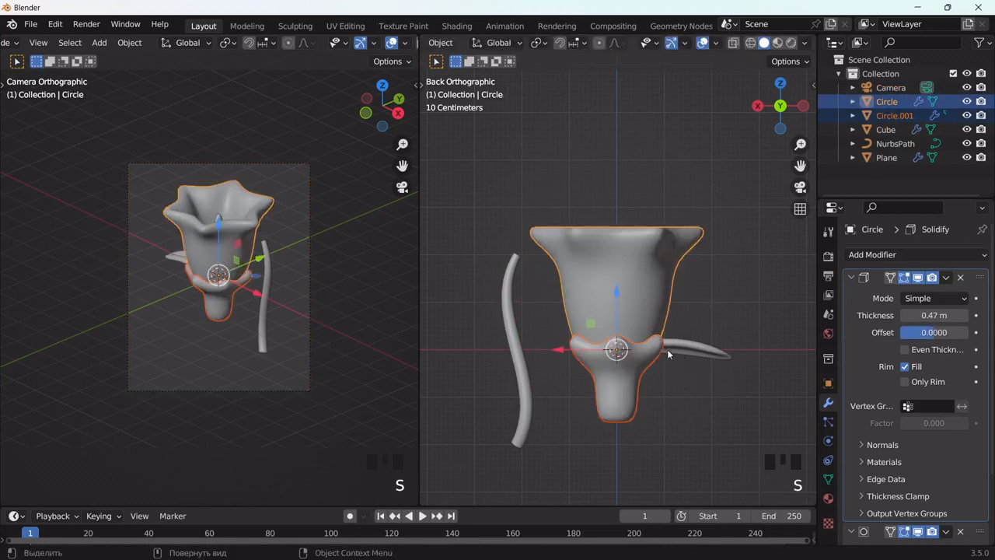
middle_click_drag(667, 349, 697, 271)
left_click(622, 277, "shift")
key("s")
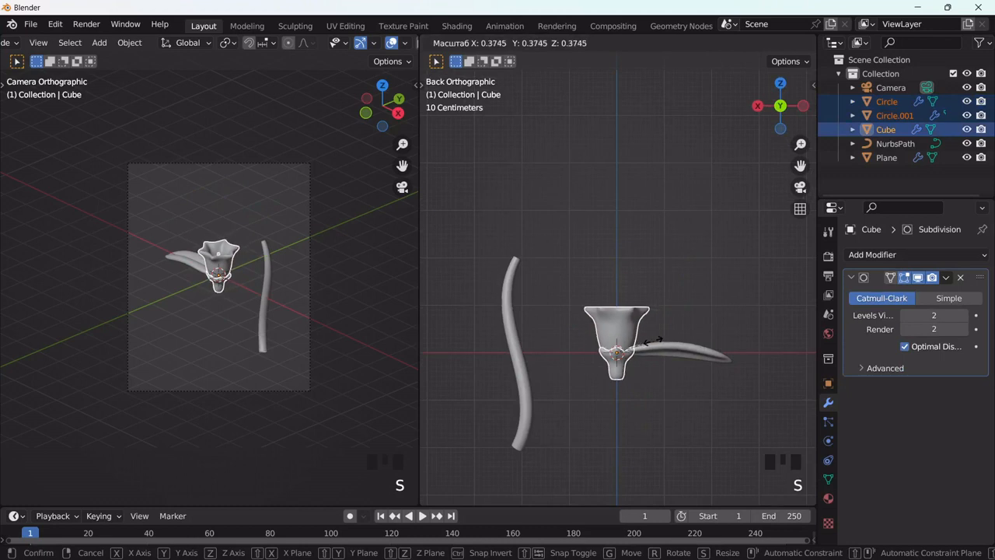
left_click(652, 340)
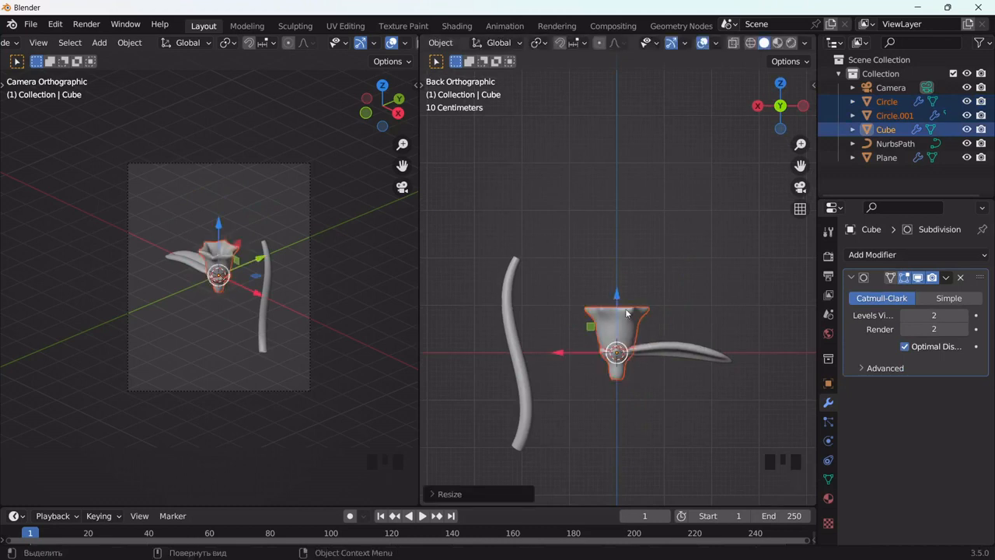
left_click_drag(617, 292, 615, 163)
left_click(523, 363)
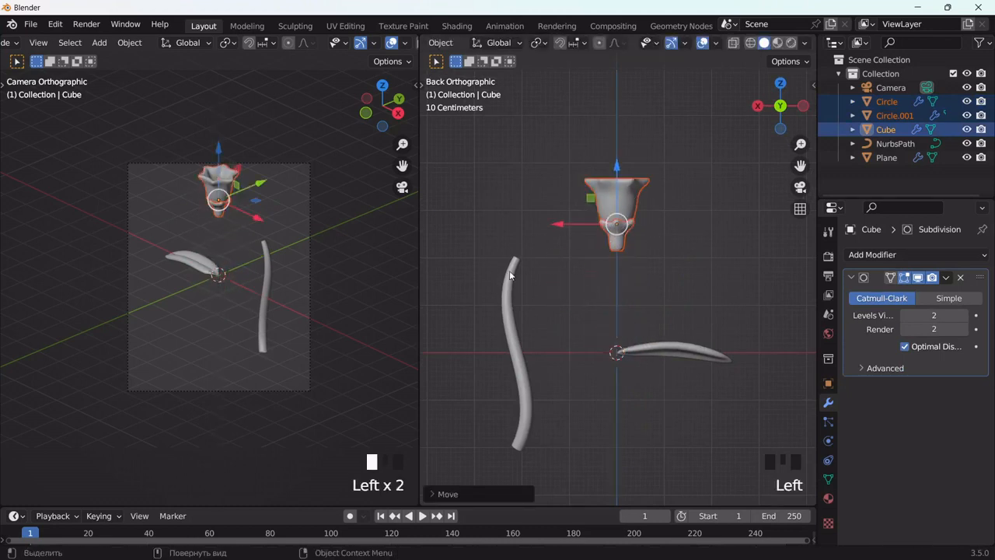
Step: Move the stem along X to the central vertical axis and lower the cup, base and centre piece onto its top end
left_click_drag(463, 353, 566, 368)
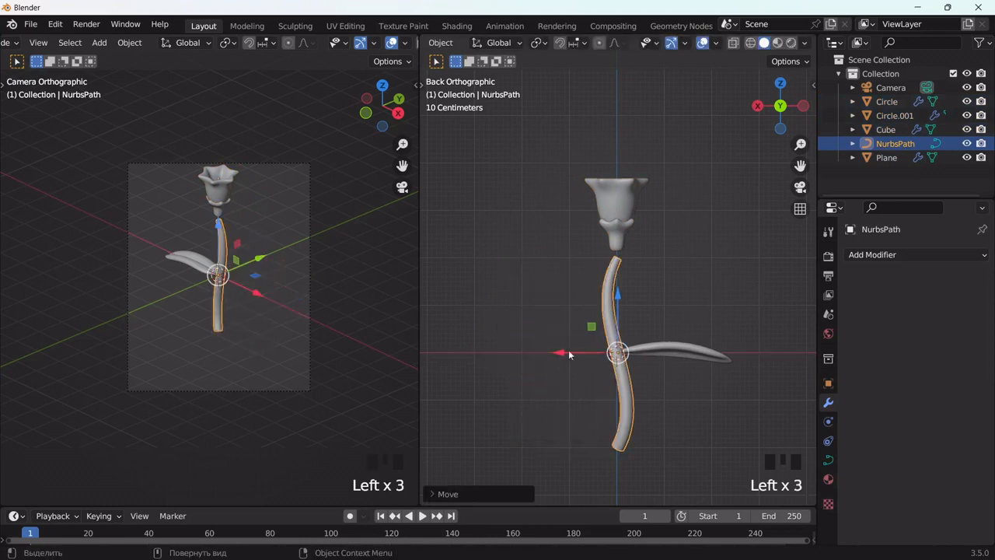
left_click_drag(580, 158, 650, 244)
middle_click_drag(661, 187, 679, 202)
scroll(651, 194, "up", 2)
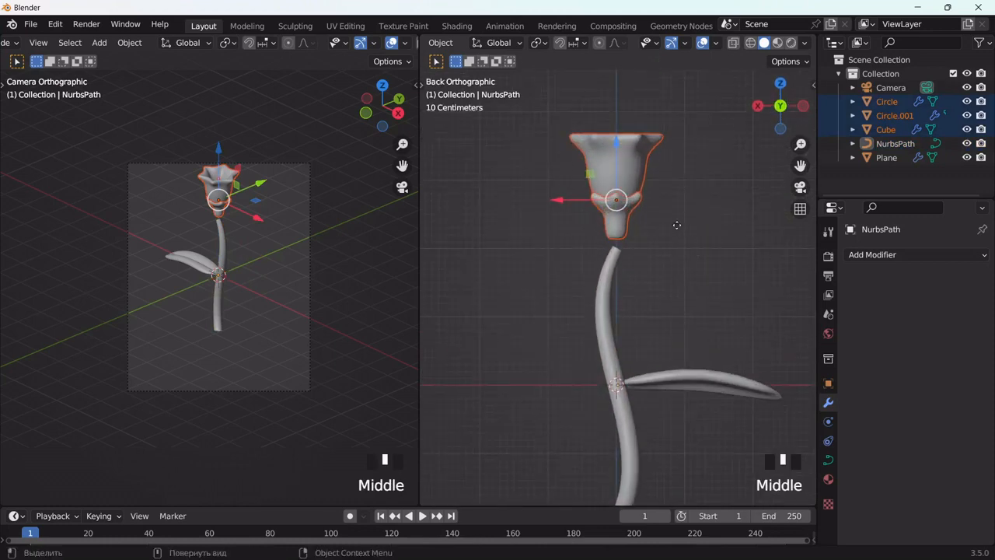
key("g")
left_click(678, 236)
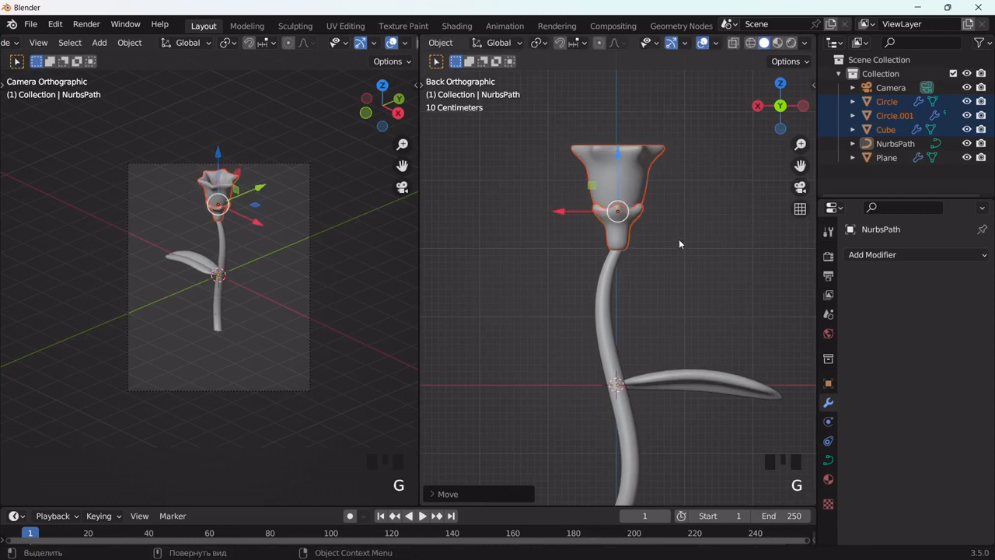
Step: Tilt the flower head about 9° toward the leaf side, shift it over the stem tip and scale it down slightly
key("r")
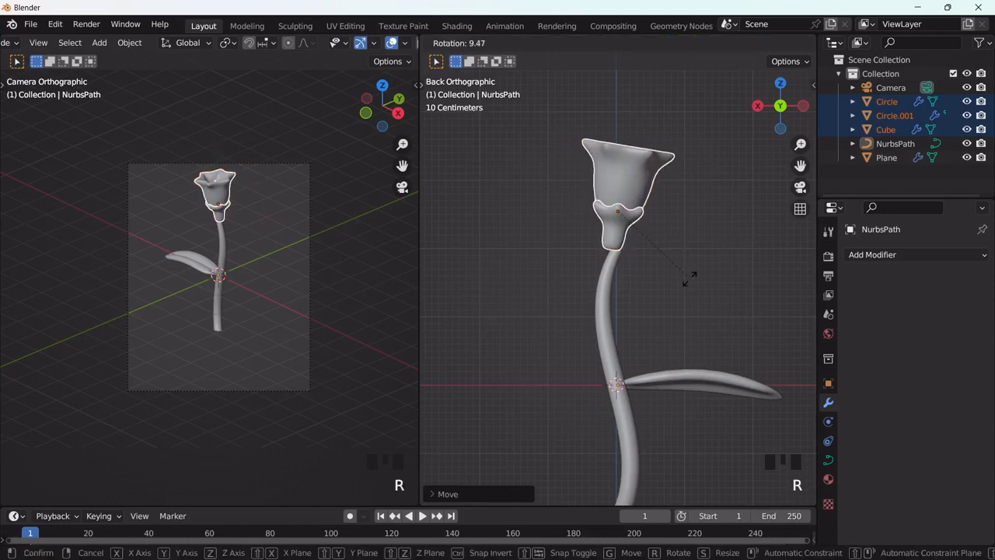
left_click(679, 260)
key("g")
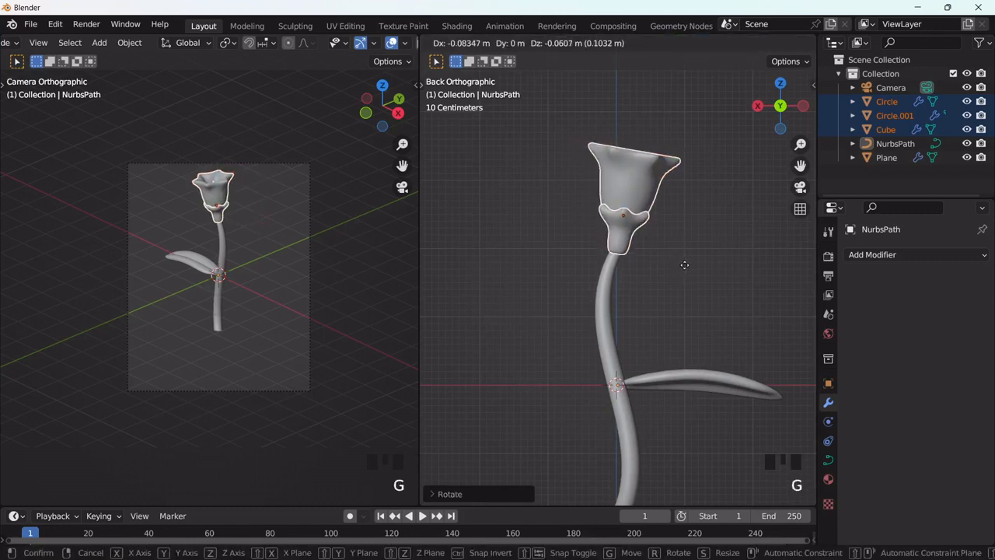
left_click(684, 264)
key("s")
left_click(669, 248)
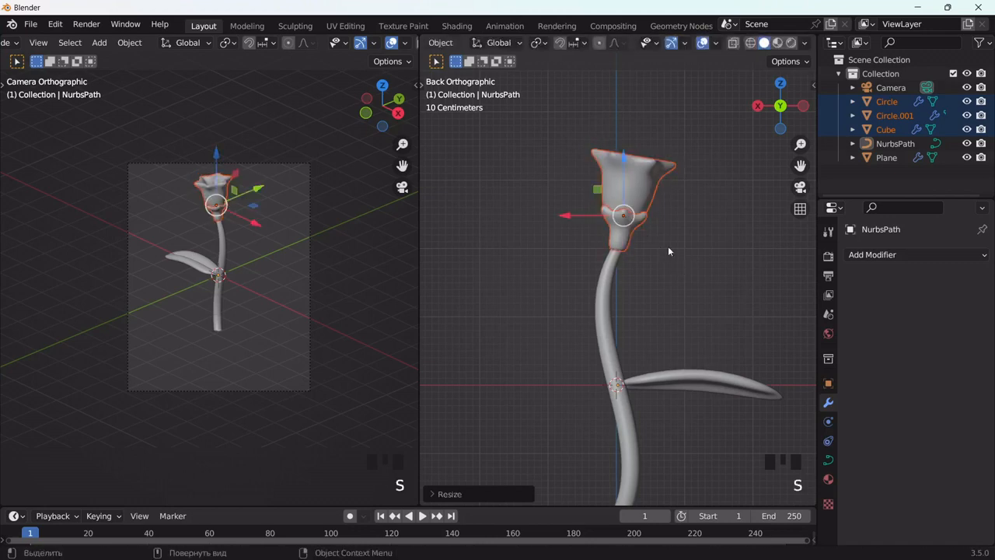
Step: Tilt the flower head further the same way, realign it on the stem tip and scale it to about 0.91
scroll(657, 224, "up", 2)
key("r")
left_click(671, 256)
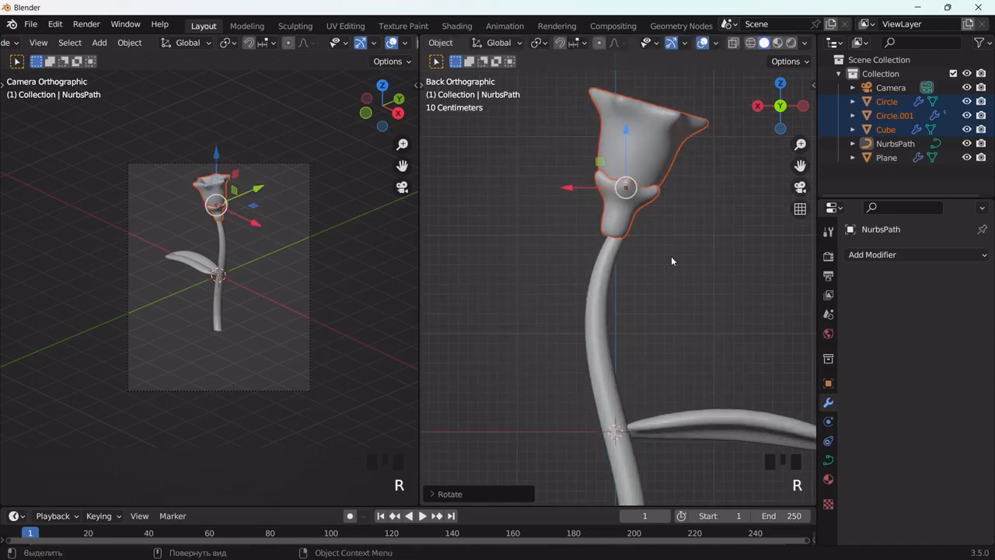
key("g")
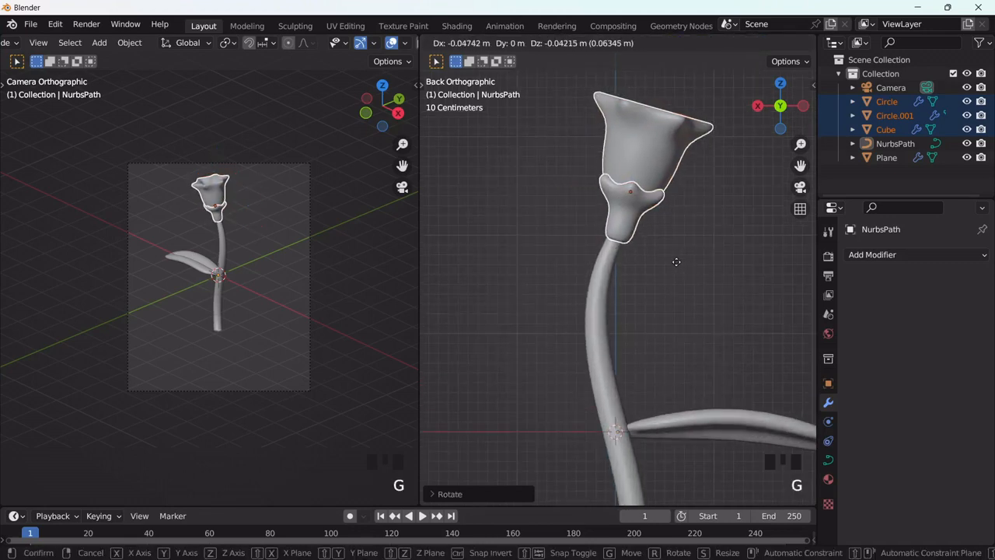
left_click(677, 261)
key("s")
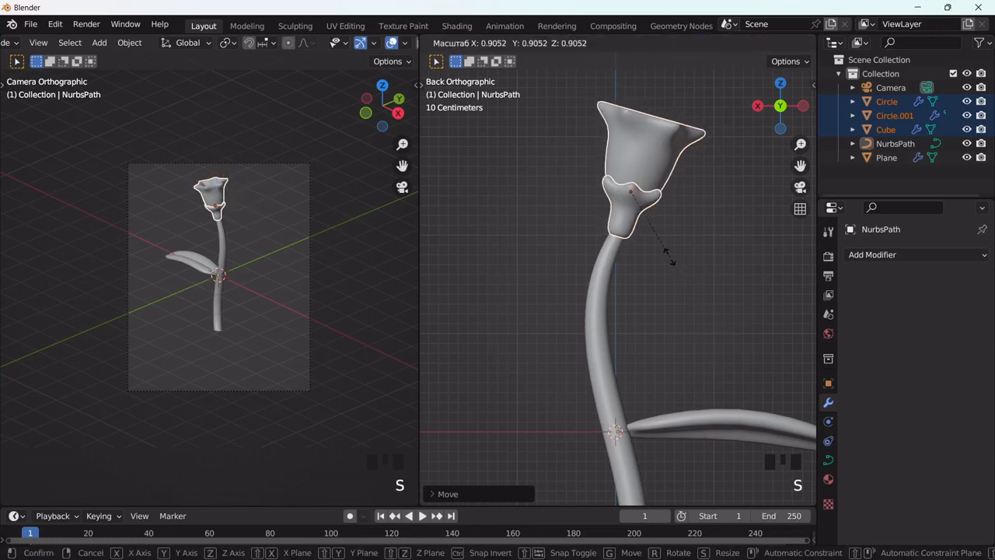
left_click(670, 261)
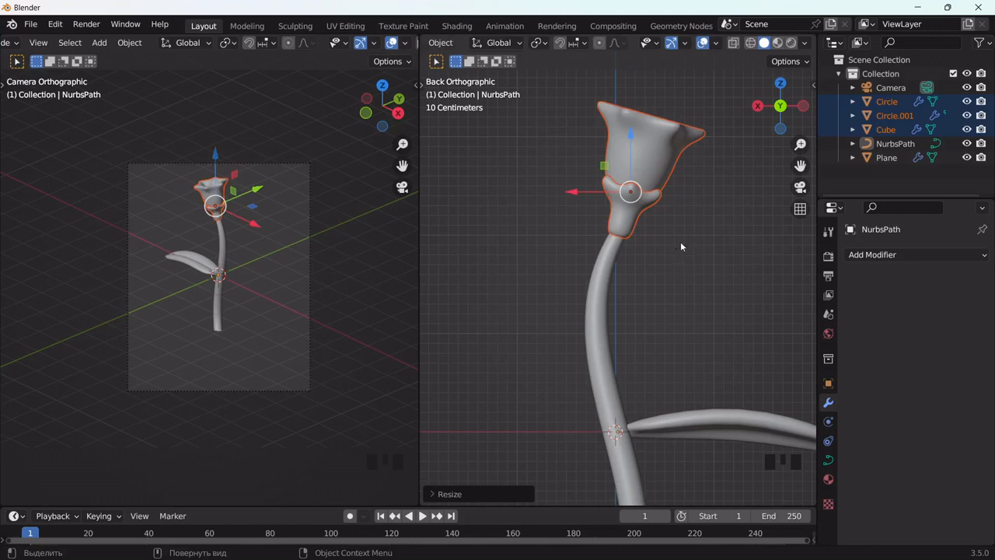
Step: Rotate the flower head slightly more and shift its base to follow the curve of the stem tip
key("r")
left_click(686, 255)
key("g")
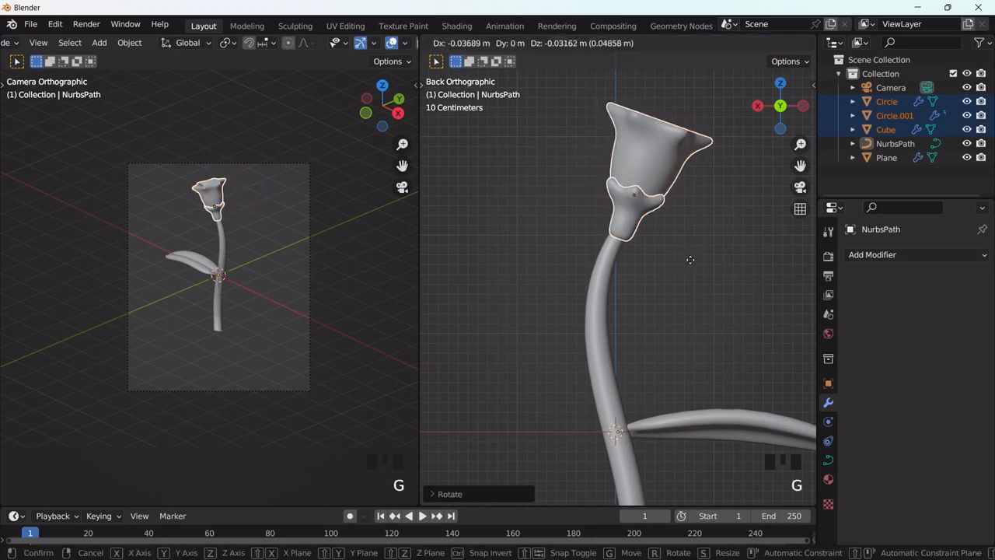
left_click(689, 258)
middle_click_drag(689, 257, 712, 491)
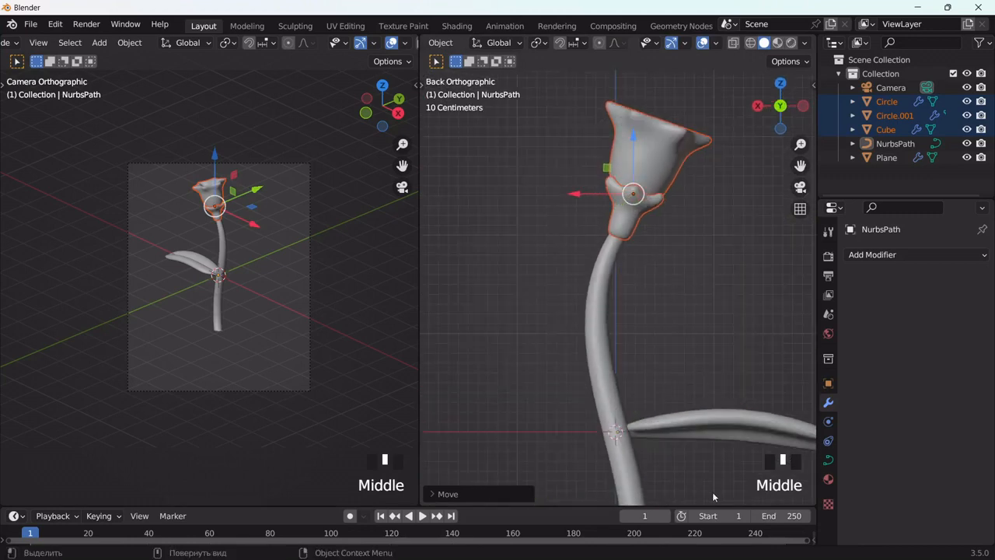
Step: Raise the leaf along Z to the joint below the flower head and scale it to about 0.62
left_click(695, 429)
left_click_drag(619, 366, 655, 165)
key("s")
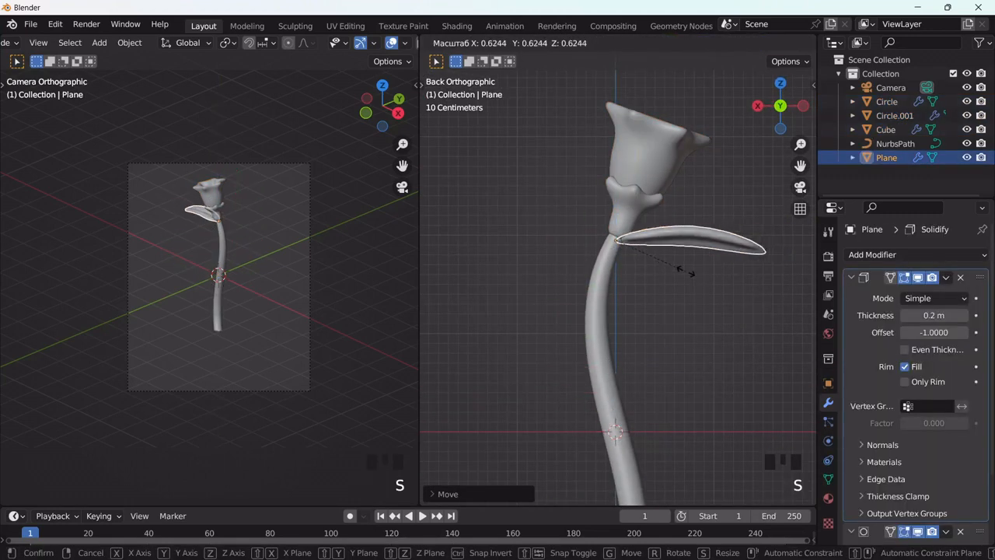
left_click(686, 270)
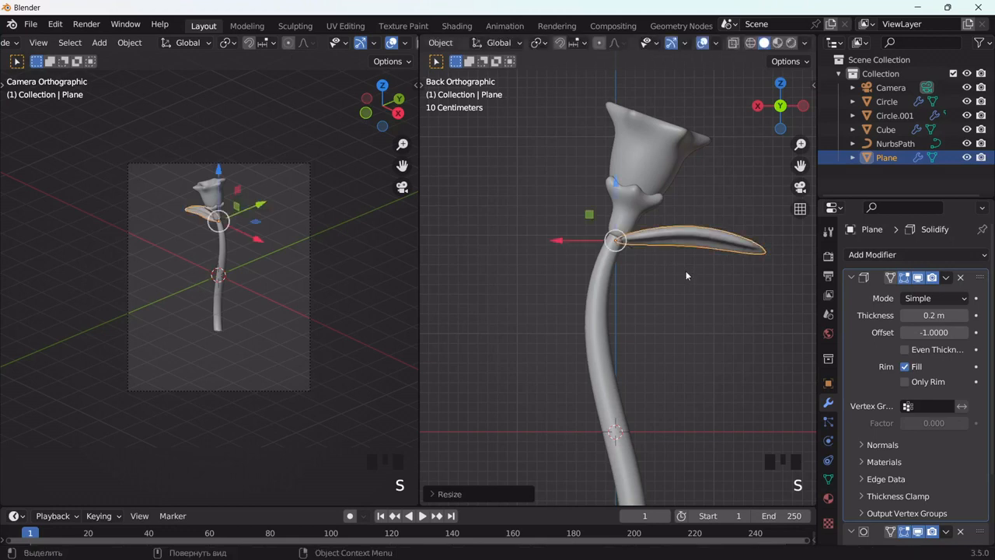
Step: Thin the stem by setting its curve bevel depth to 0.1 m
left_click(590, 310)
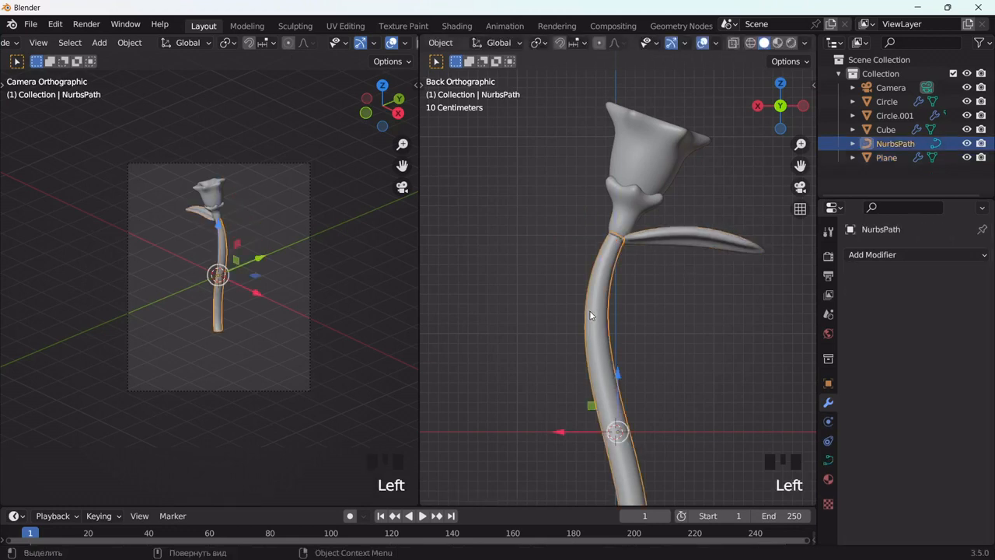
scroll(590, 310, "down", 3)
left_click(828, 460)
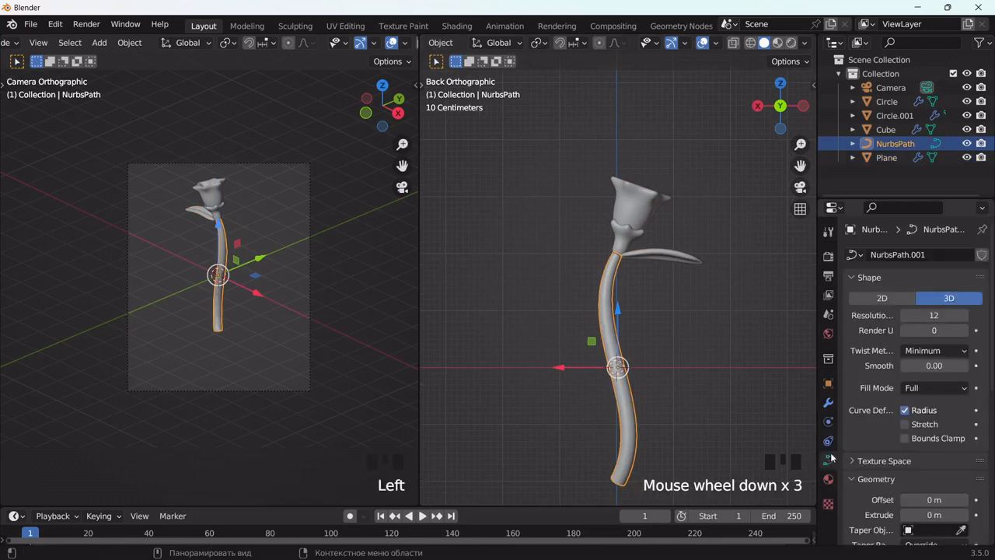
scroll(875, 394, "down", 11)
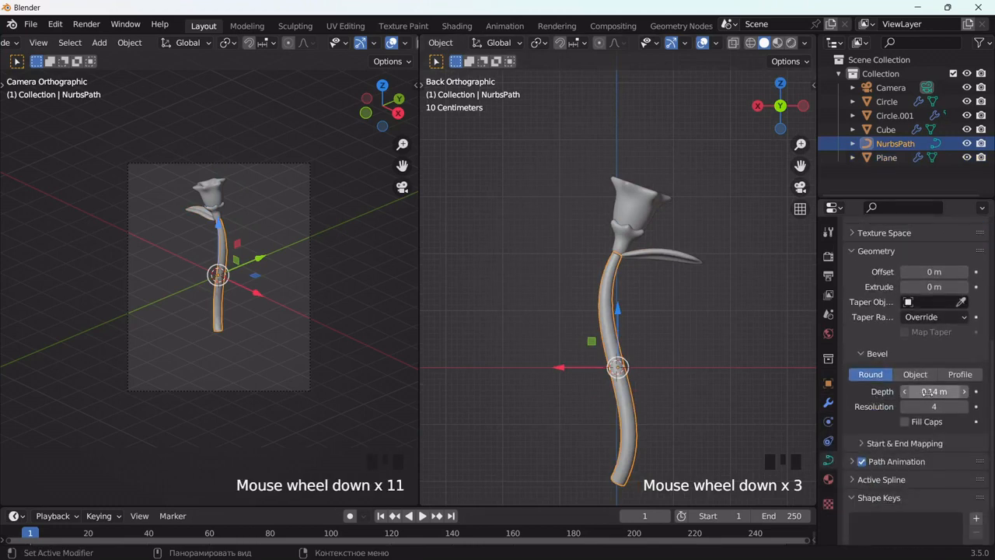
left_click_drag(933, 391, 909, 391)
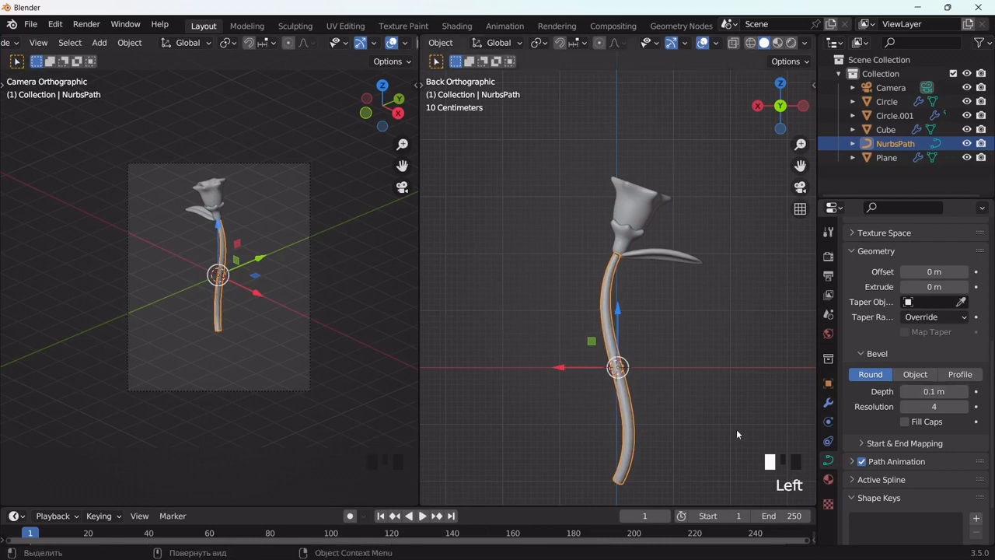
Step: Shorten the stem along Z and raise it until its top end meets the flower head
key("s")
key("z")
left_click(705, 416)
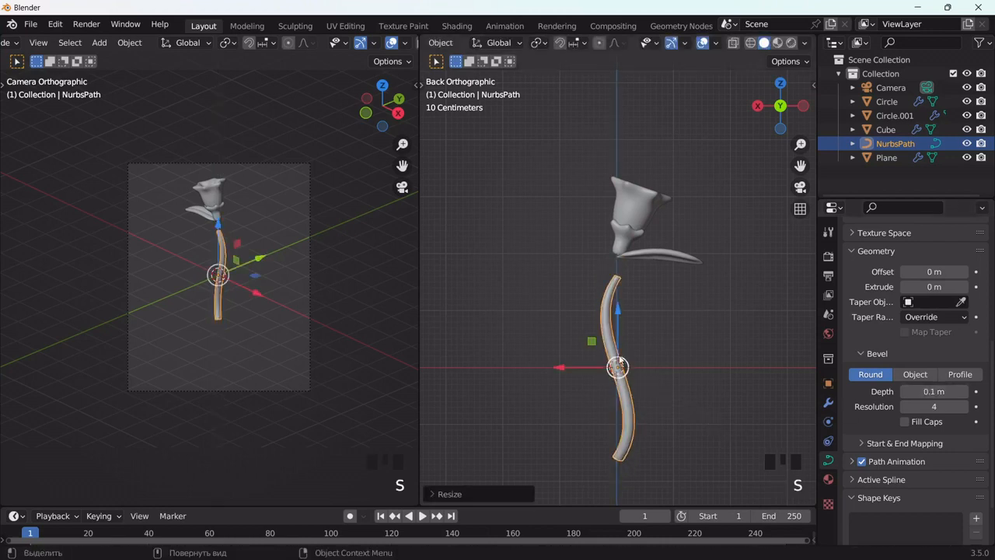
left_click_drag(618, 315, 620, 284)
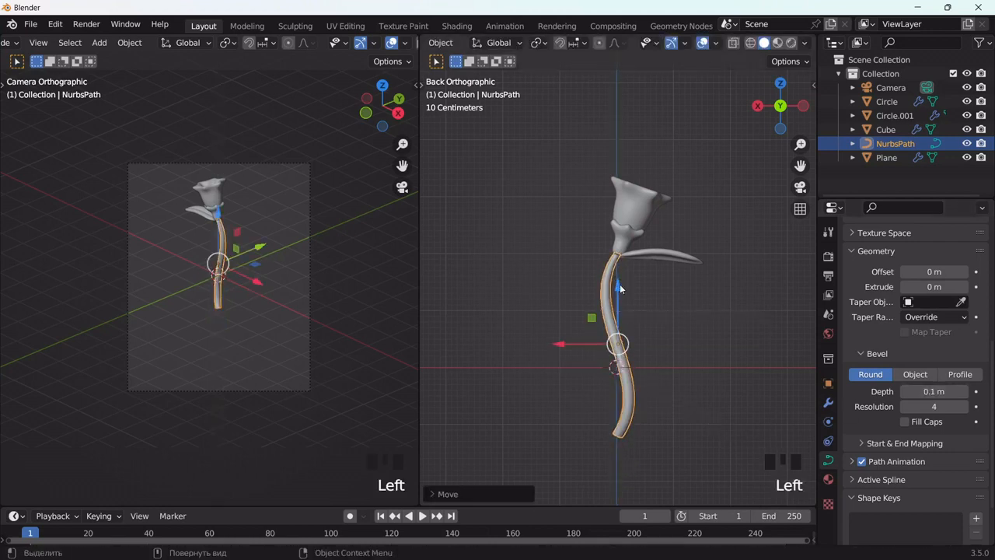
Step: Scale the stem down slightly more along Z, fit its top end into the flower base and deselect it
scroll(620, 283, "up", 2)
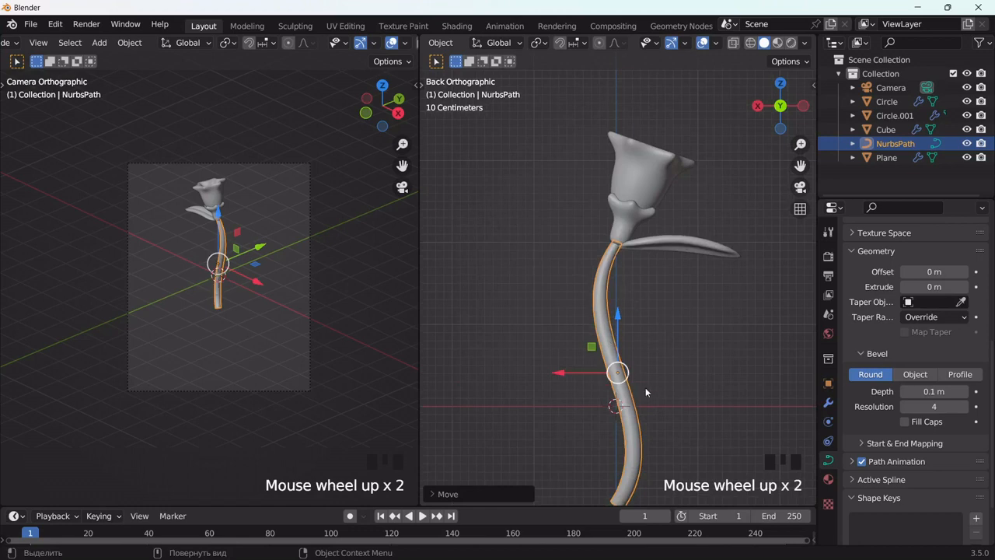
left_click_drag(800, 165, 694, 224)
key("s")
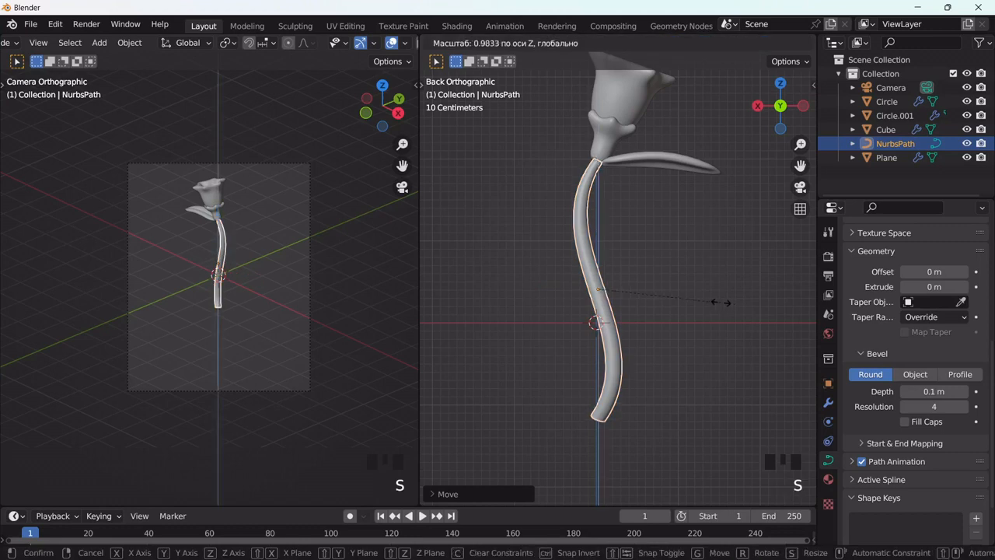
left_click(613, 238)
left_click_drag(604, 231, 606, 222)
key("g")
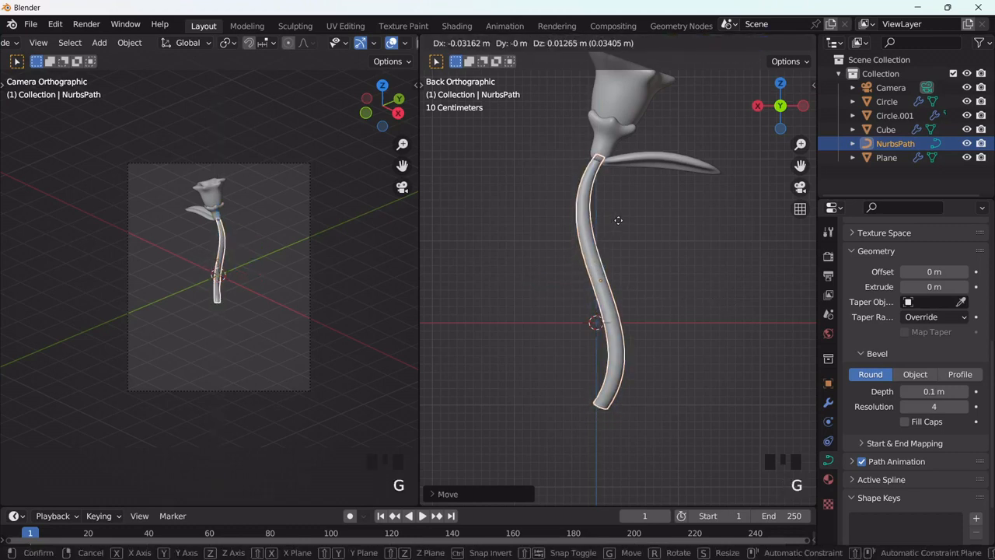
left_click(653, 209)
left_click(664, 221)
Step: Select the flower head and leaf without the stem and place a duplicate of them lower down the stem
scroll(661, 226, "down", 2)
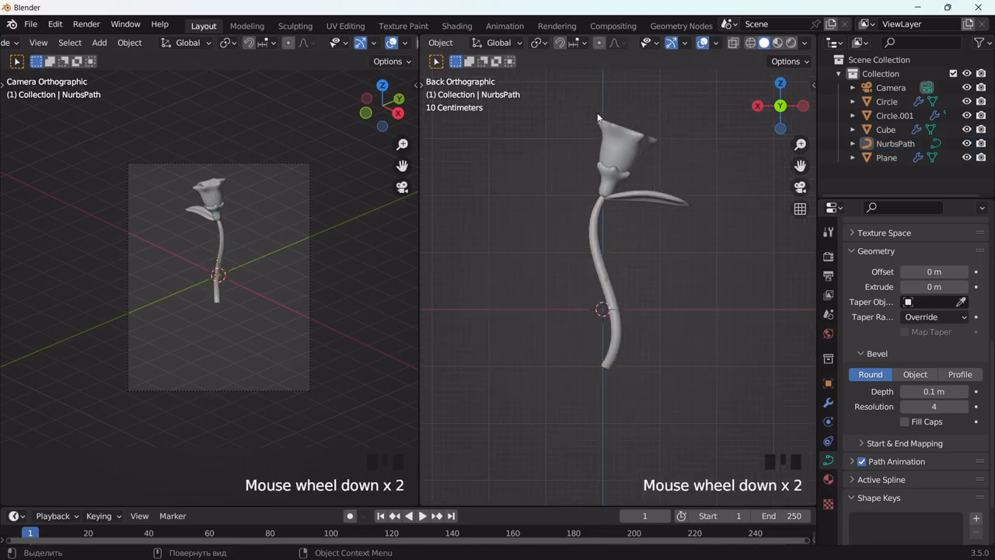
left_click_drag(597, 98, 671, 197)
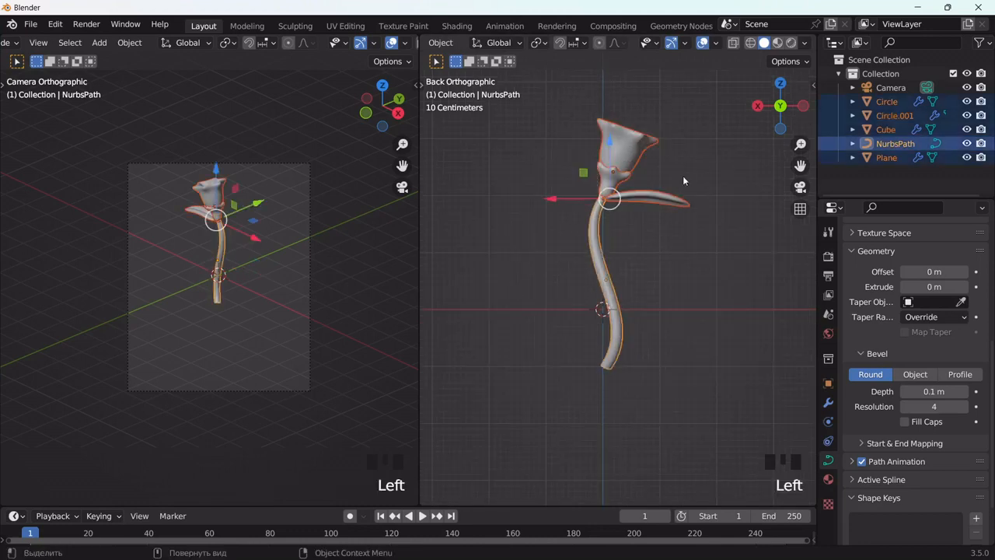
left_click(609, 243, "shift")
middle_click_drag(609, 243, 643, 151)
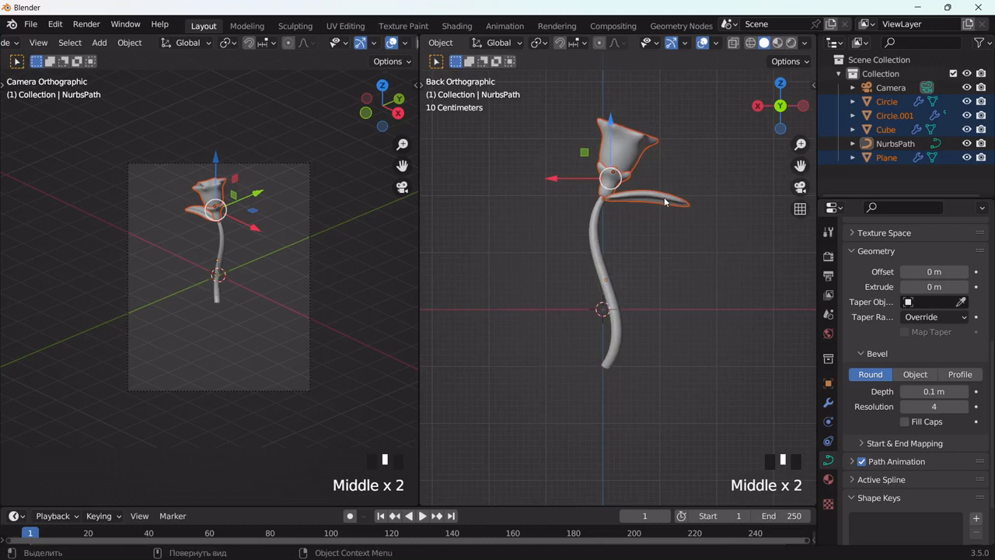
key("shift+d")
left_click(653, 250)
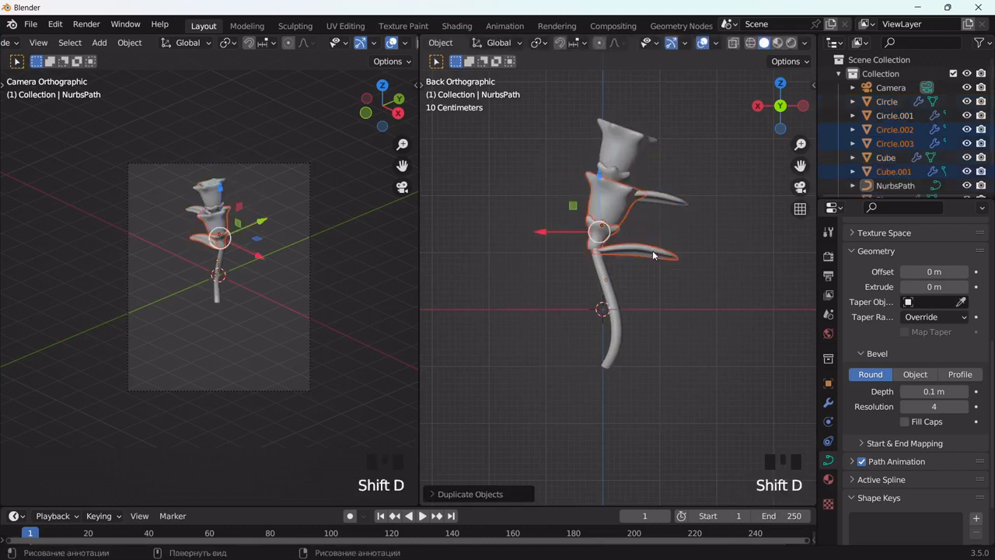
Step: In the top view, rotate the duplicated flower and leaf roughly 140° and move them to the opposite side of the stem
middle_click_drag(685, 273, 662, 412)
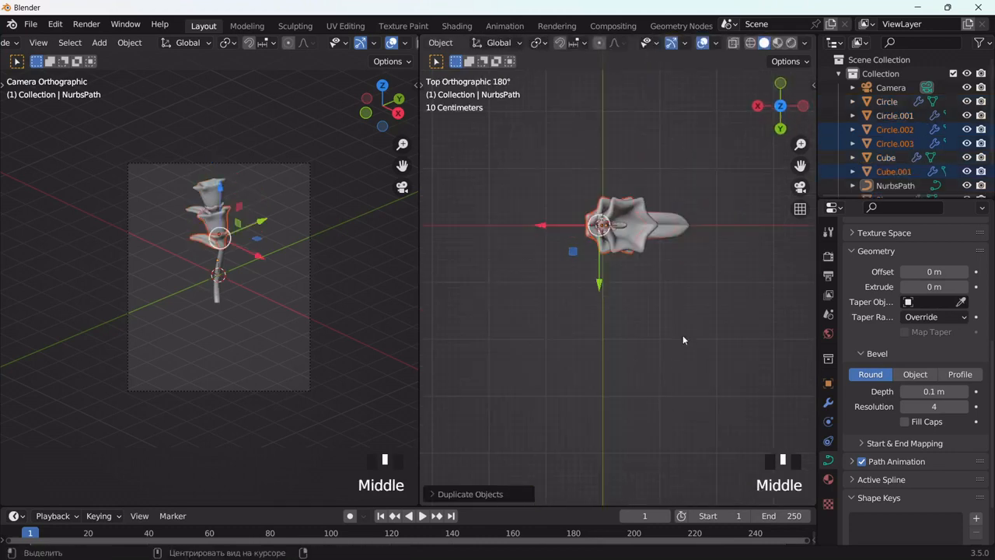
key("r")
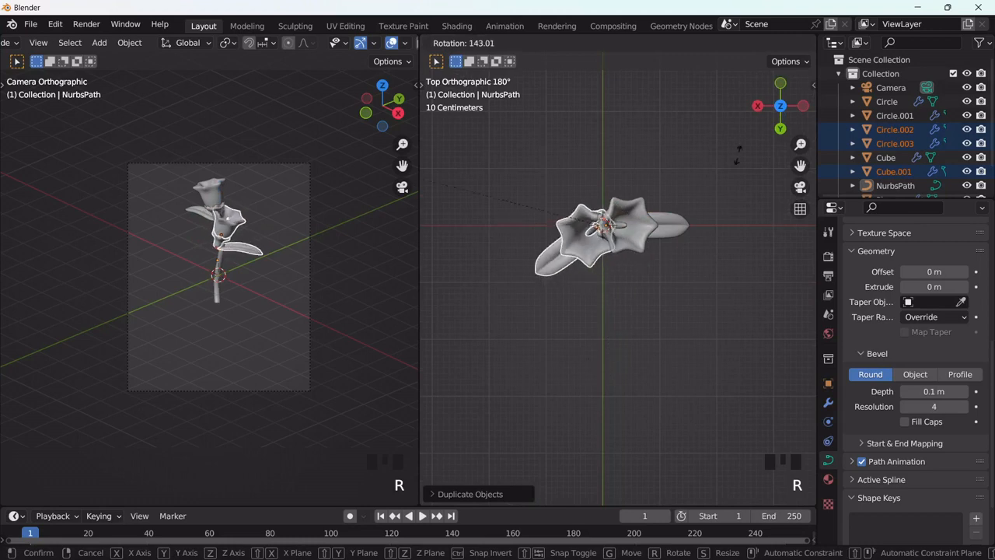
left_click(724, 146)
middle_click_drag(739, 202, 645, 424)
scroll(657, 334, "up", 2)
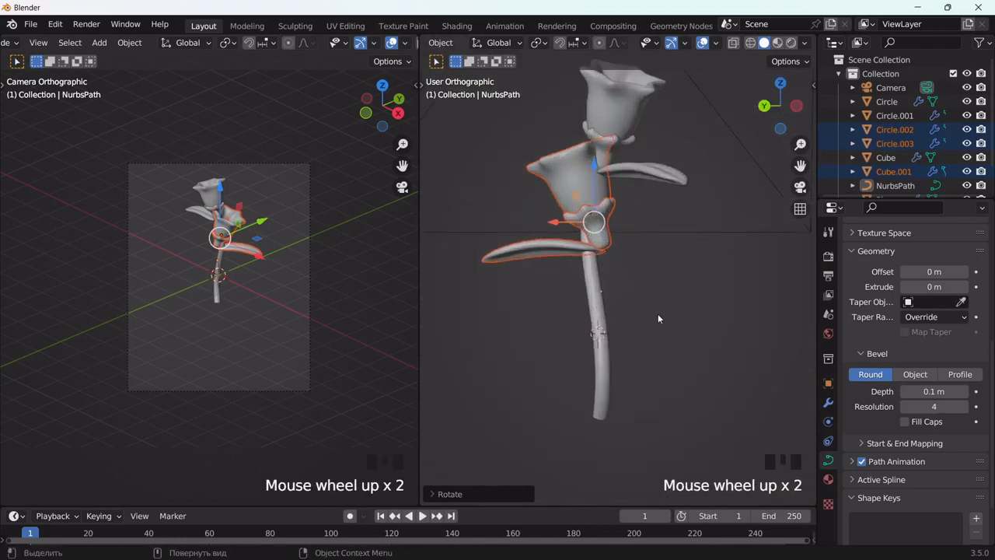
key("g")
left_click(650, 345)
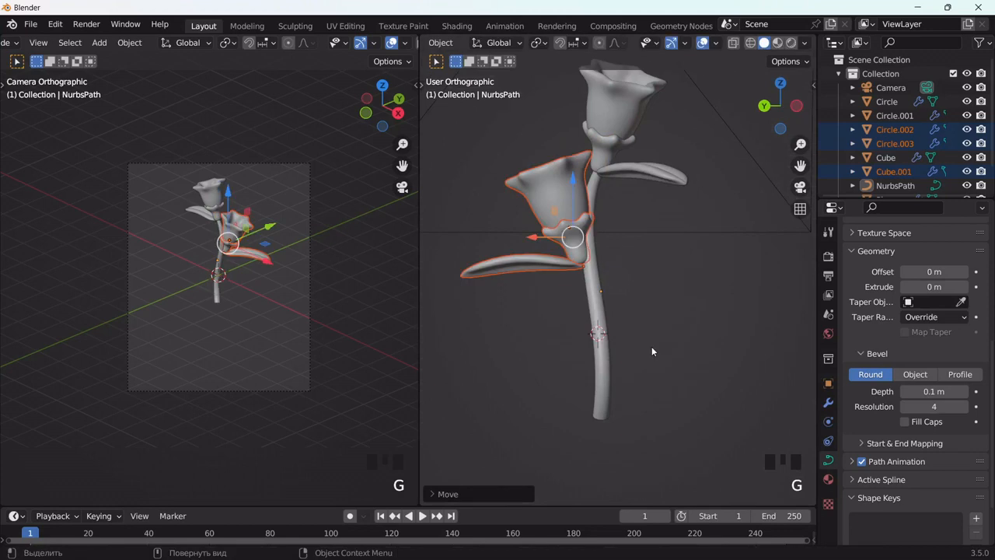
Step: Tilt the duplicated flower and leaf about 27° outward and move their base against the side of the stem
key("r")
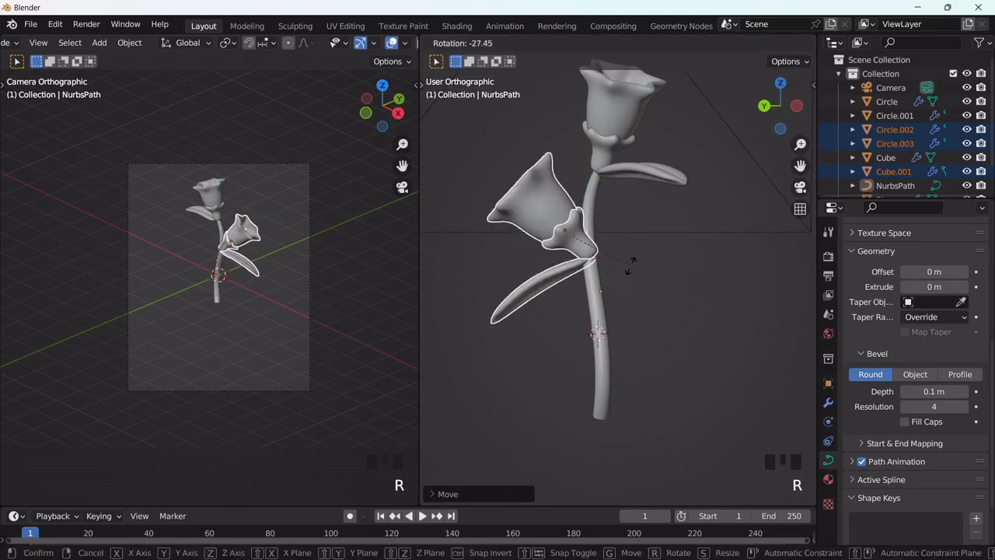
left_click(668, 330)
scroll(658, 313, "up", 3)
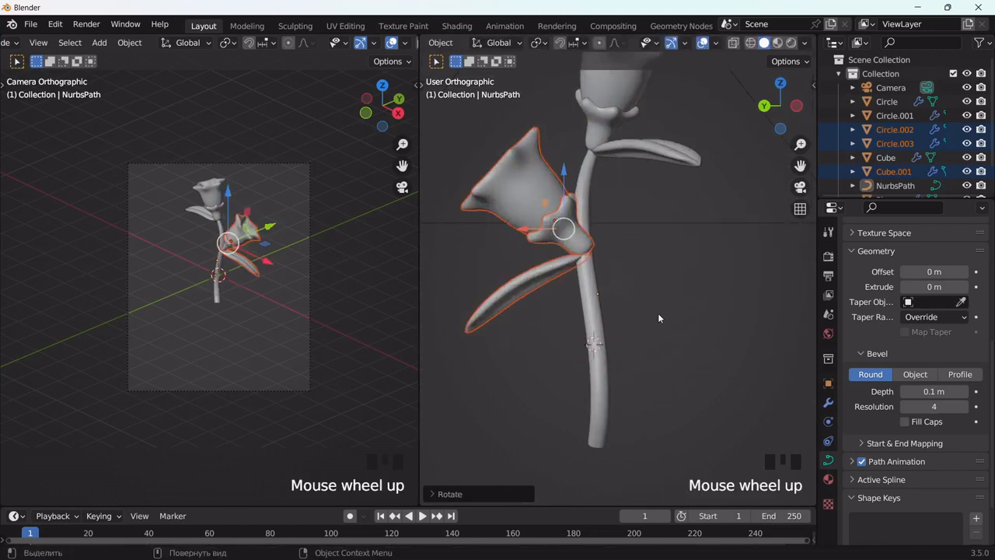
key("g")
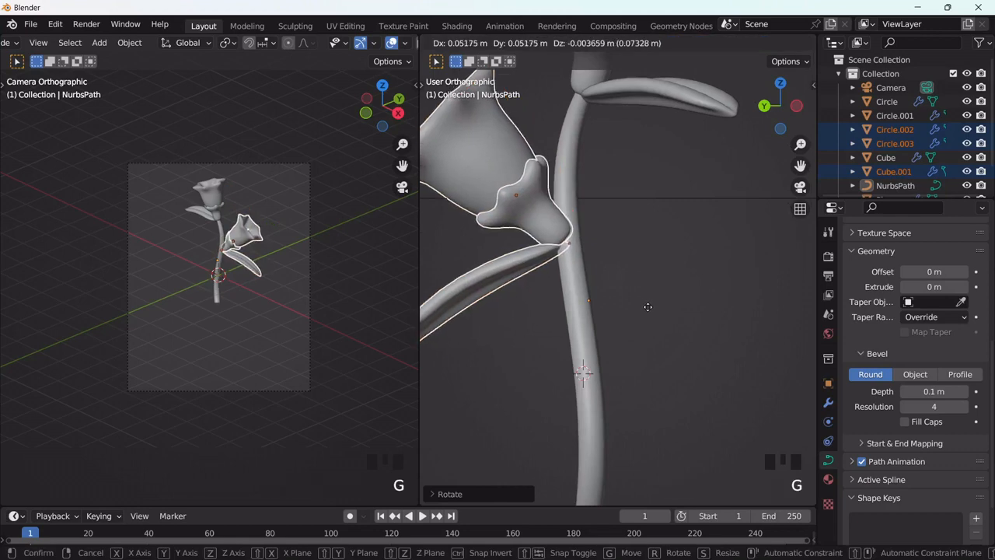
left_click(647, 305)
scroll(647, 306, "down", 3)
middle_click_drag(645, 308, 555, 329)
scroll(560, 298, "down", 2)
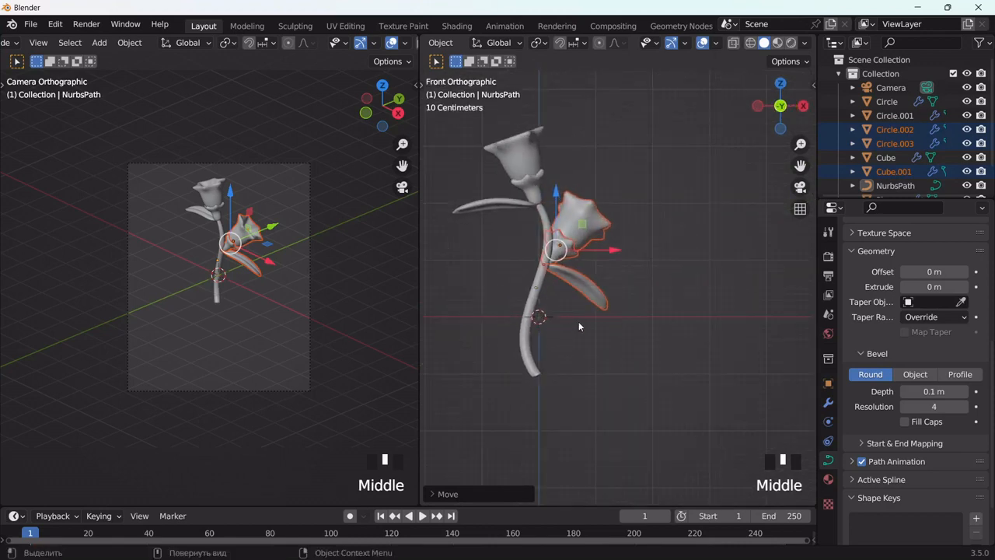
Step: Duplicate the side flower and leaf lower on the stem, and in the top view rotate and move the copy to face the front
key("shift+d")
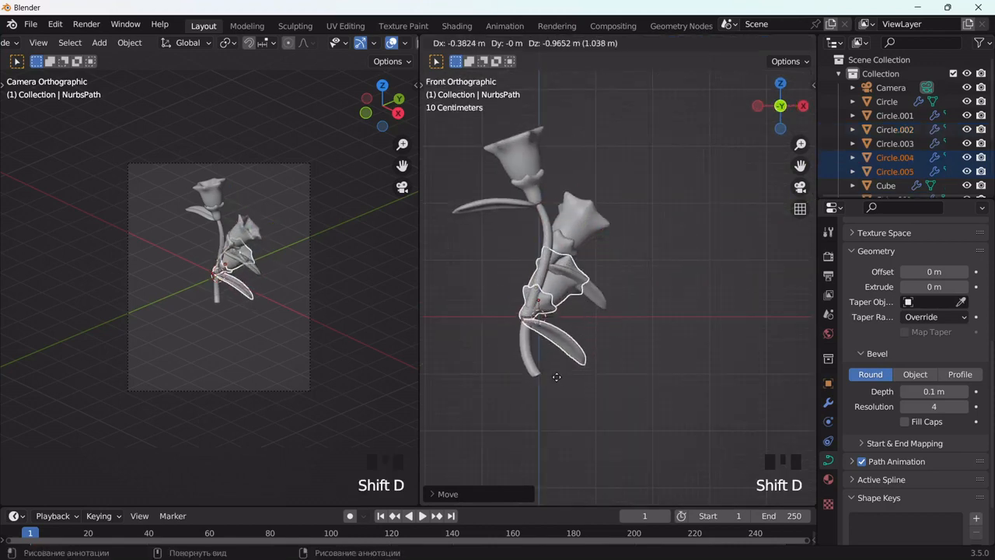
left_click(556, 381)
middle_click_drag(629, 288, 633, 433)
key("r")
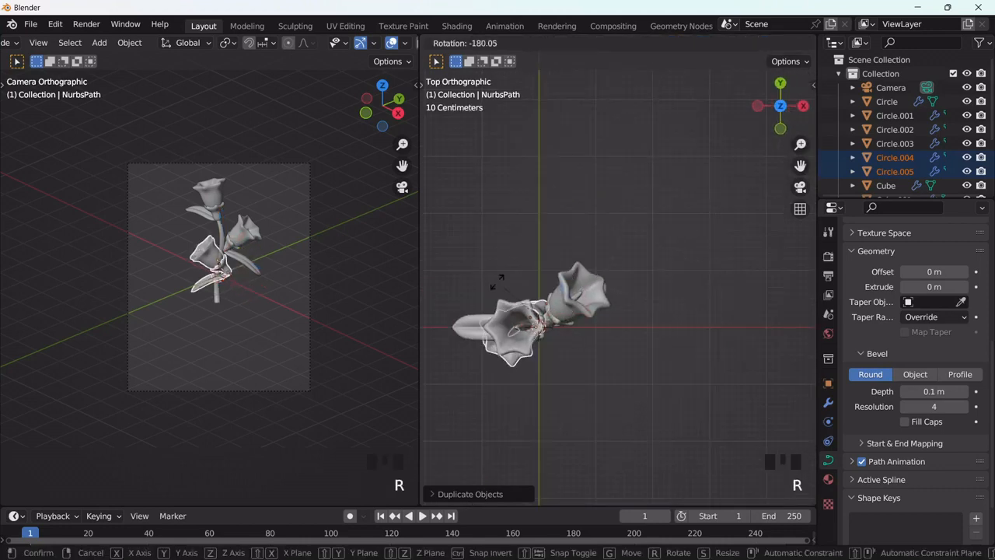
left_click(476, 319)
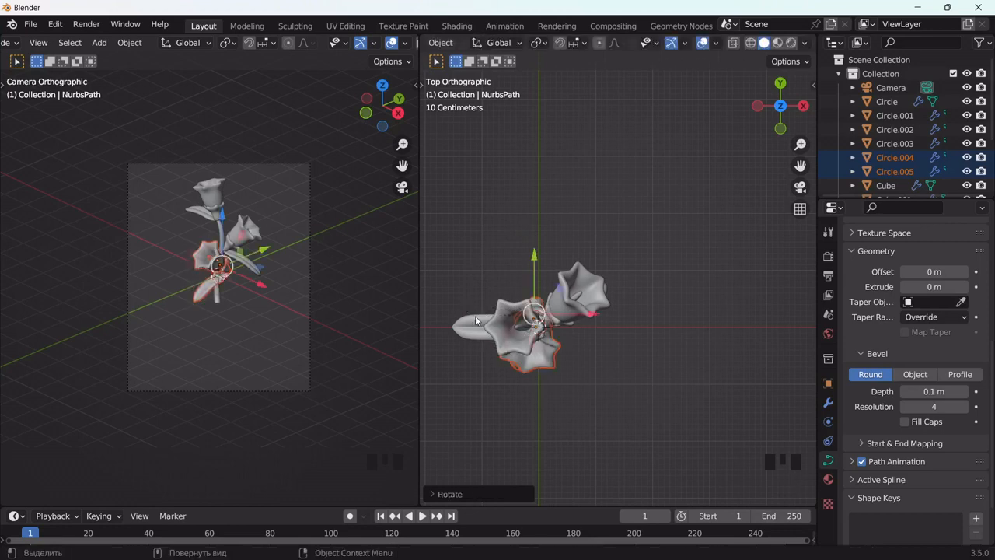
key("g")
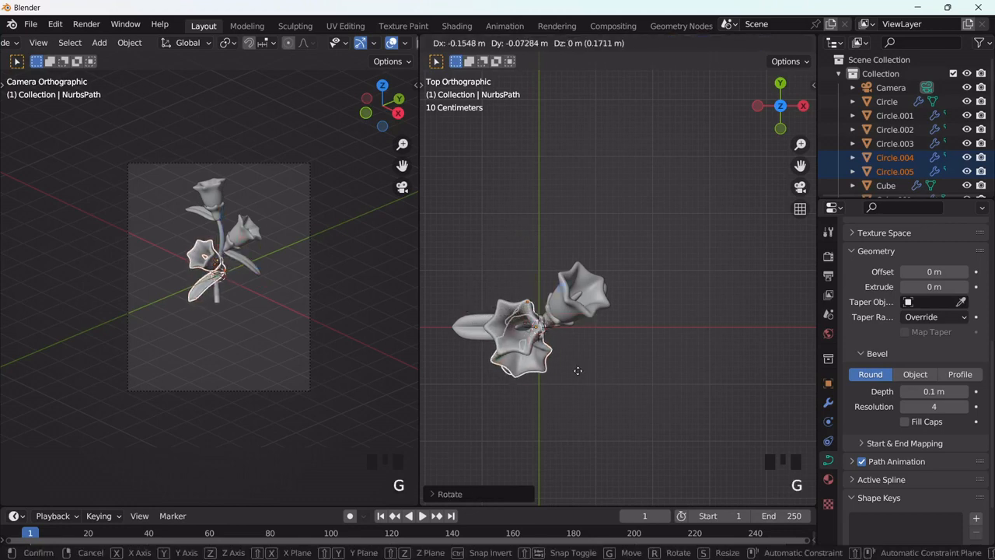
left_click(585, 399)
Step: Fit the lowest flower and leaf against the stem with small moves and a slight tilt in the right and front views
middle_click_drag(584, 400, 439, 236)
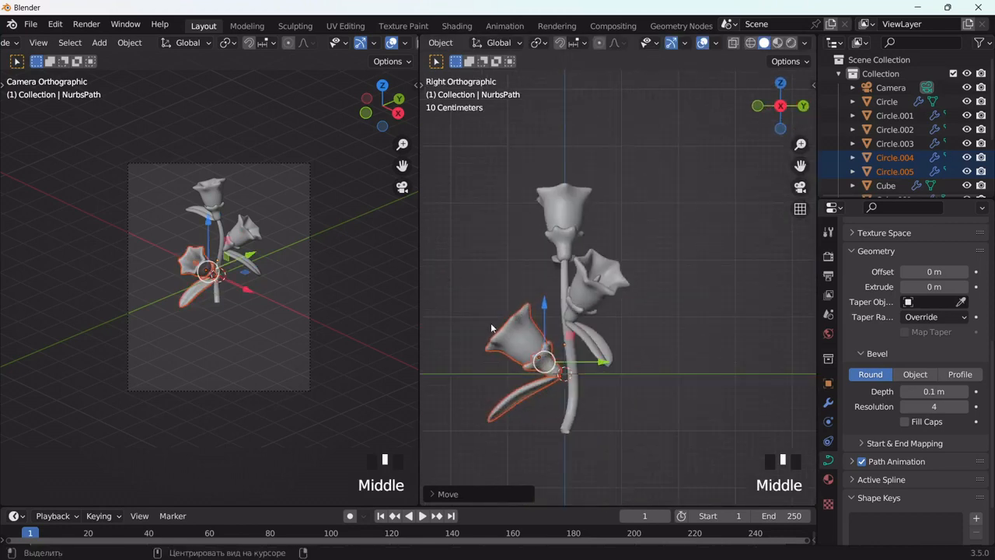
scroll(518, 367, "up", 3)
left_click_drag(801, 165, 812, 54)
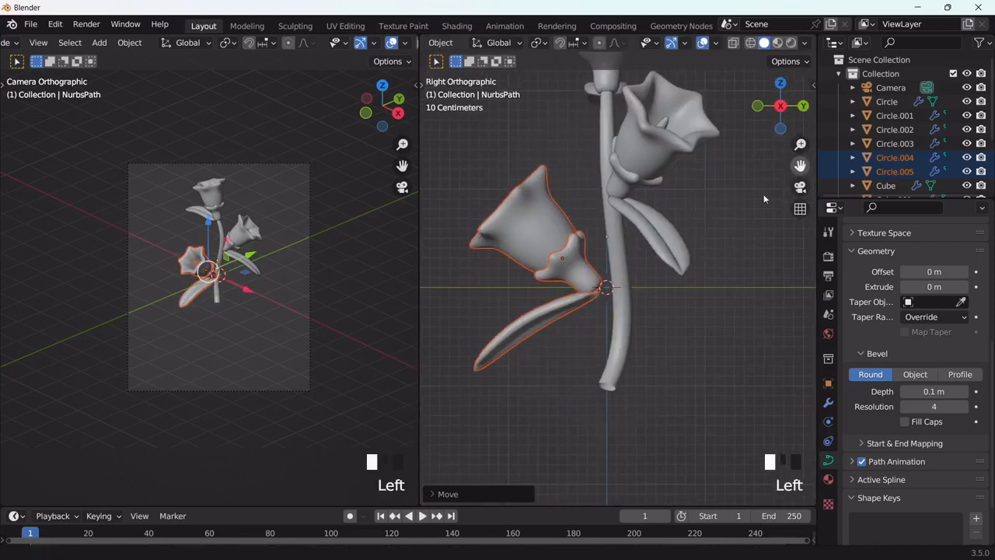
key("g")
left_click(635, 321)
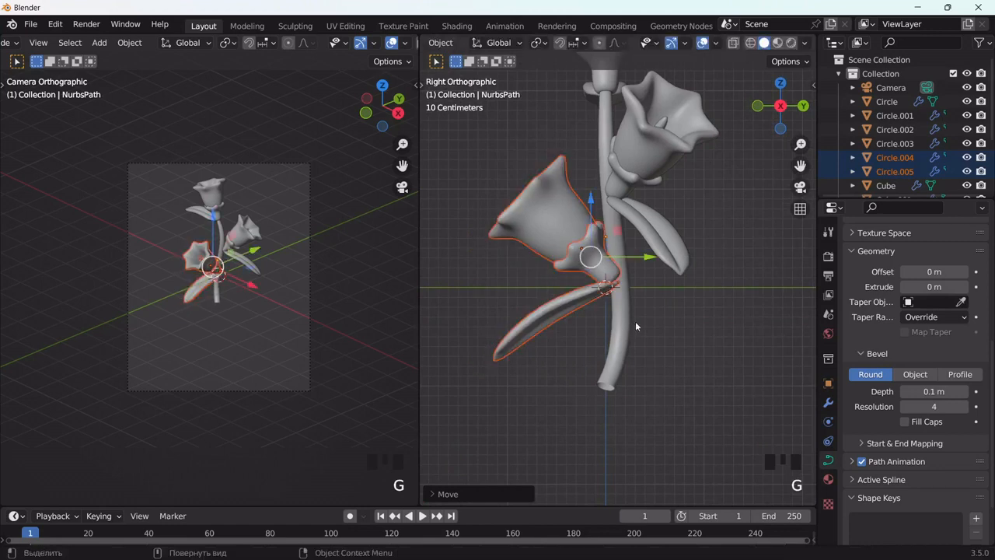
key("r")
left_click(657, 313)
middle_click_drag(658, 313, 423, 340)
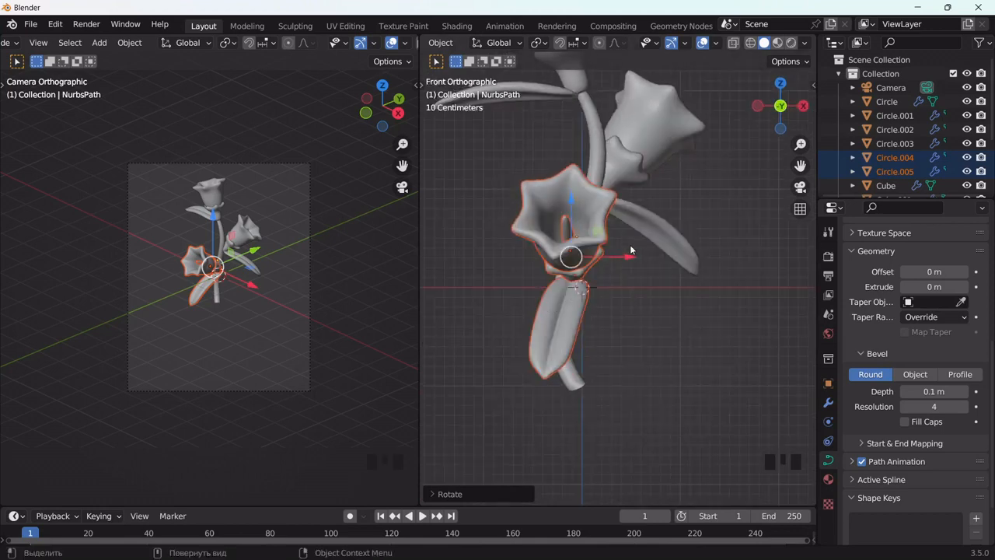
left_click_drag(630, 258, 609, 259)
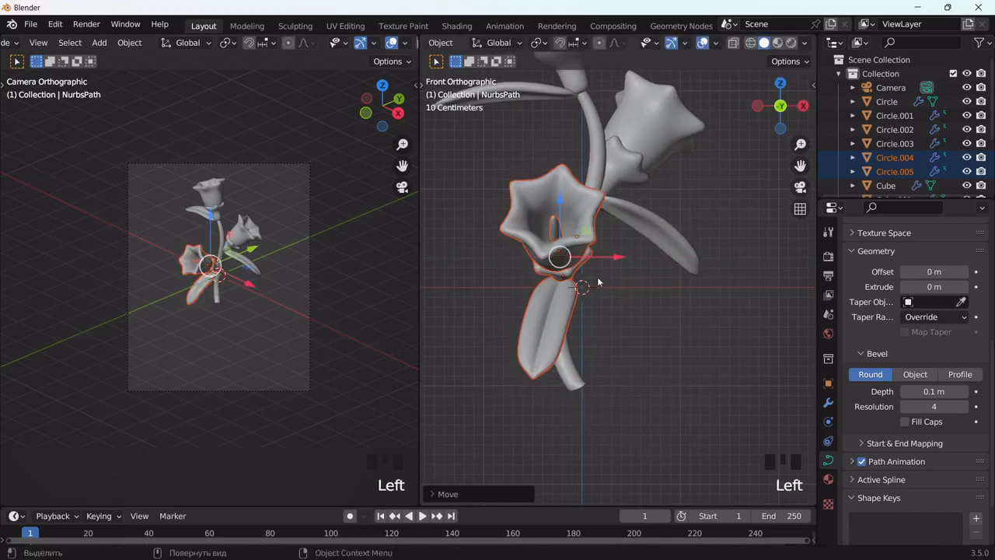
Step: Raise the lowest leaf by rotating it about 19° around its base in the right view
middle_click_drag(610, 259, 493, 306)
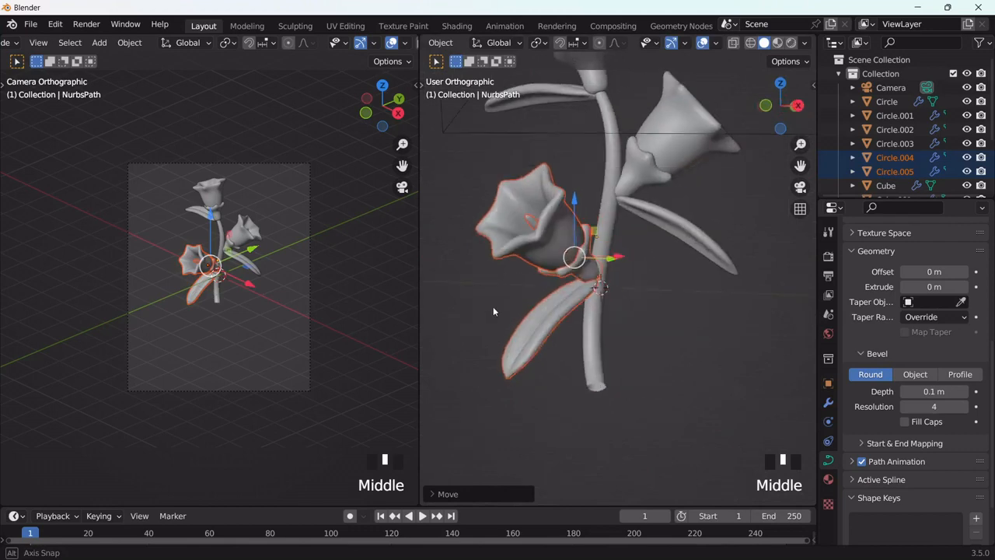
left_click(527, 351)
middle_click_drag(527, 350, 612, 348, "alt")
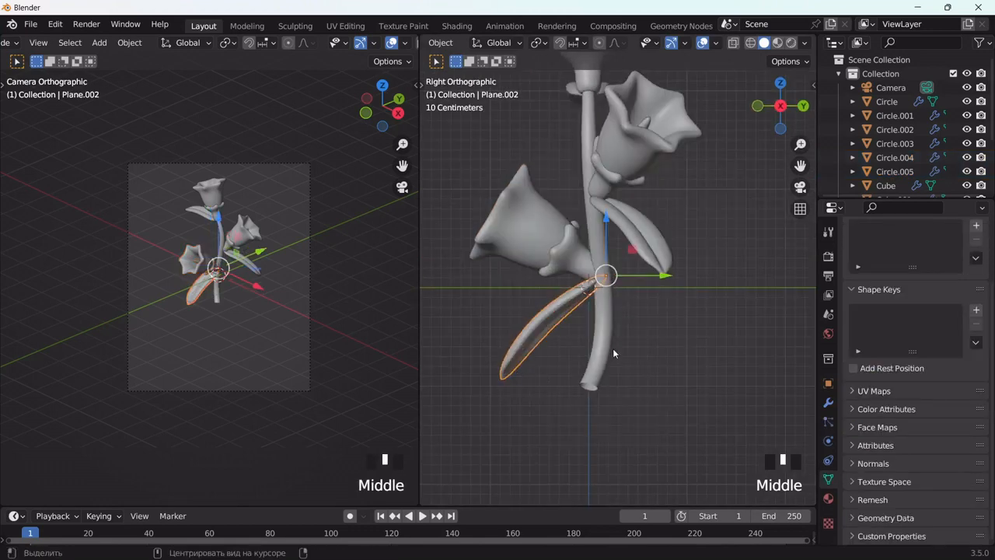
key("r")
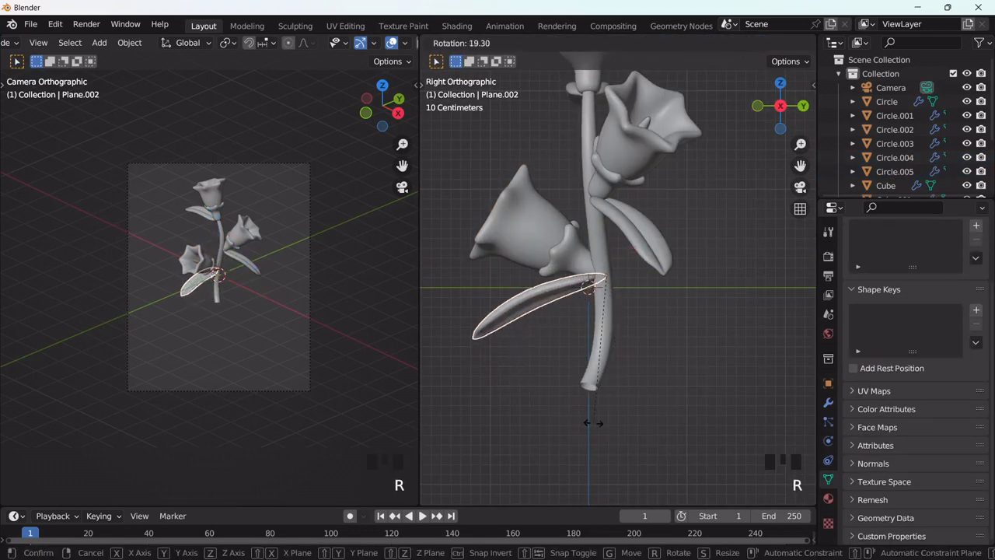
left_click(604, 396)
Step: Rotate the middle leaf about 2° around its base in the front view
left_click(635, 244)
middle_click_drag(636, 244, 777, 327, "alt")
key("r")
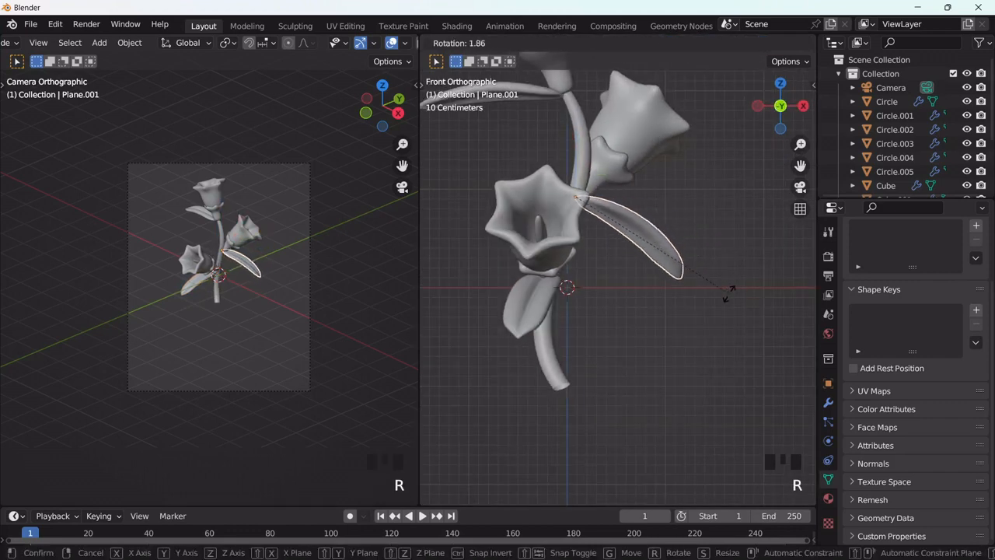
left_click(728, 293)
Step: Rotate the top leaf slightly upward around its base in the front view and deselect it
scroll(622, 242, "down", 3)
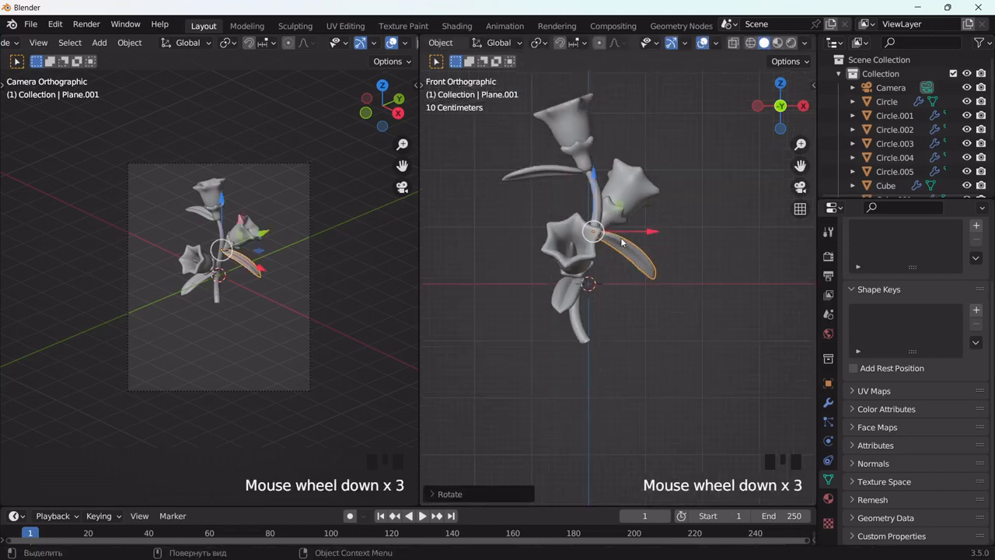
left_click(550, 177)
key("r")
left_click(658, 211)
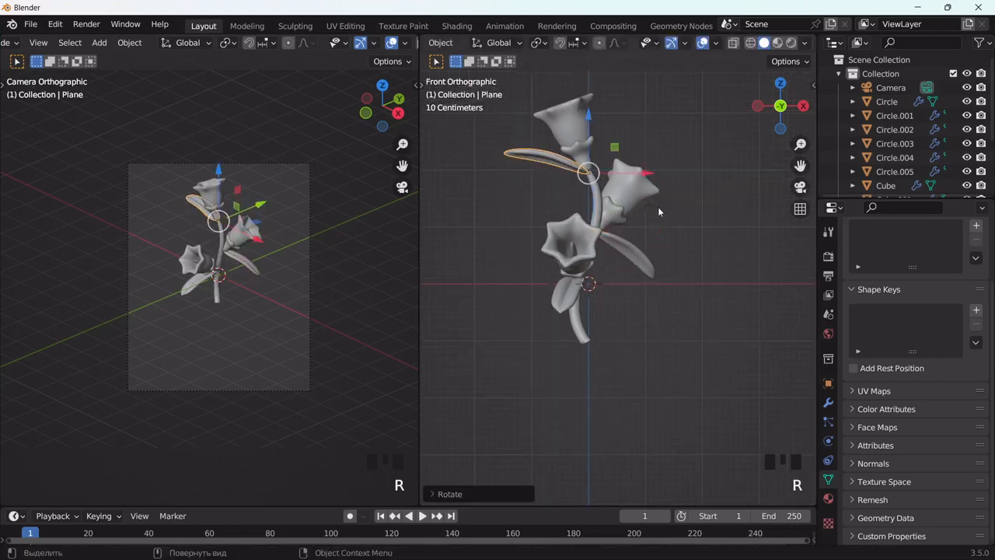
left_click(691, 327)
Step: Select all the flowers, leaves and the stem and rotate them together about -30° in the top view
scroll(661, 334, "down", 2)
middle_click_drag(659, 329, 633, 187)
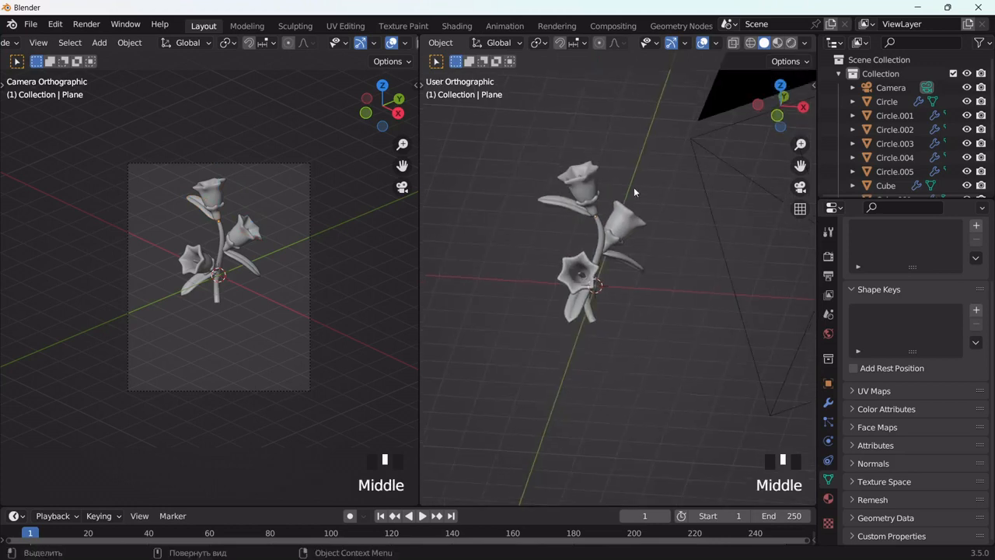
left_click(801, 188)
left_click_drag(676, 189, 576, 319)
middle_click_drag(660, 316, 747, 407)
scroll(682, 299, "up", 2)
key("r")
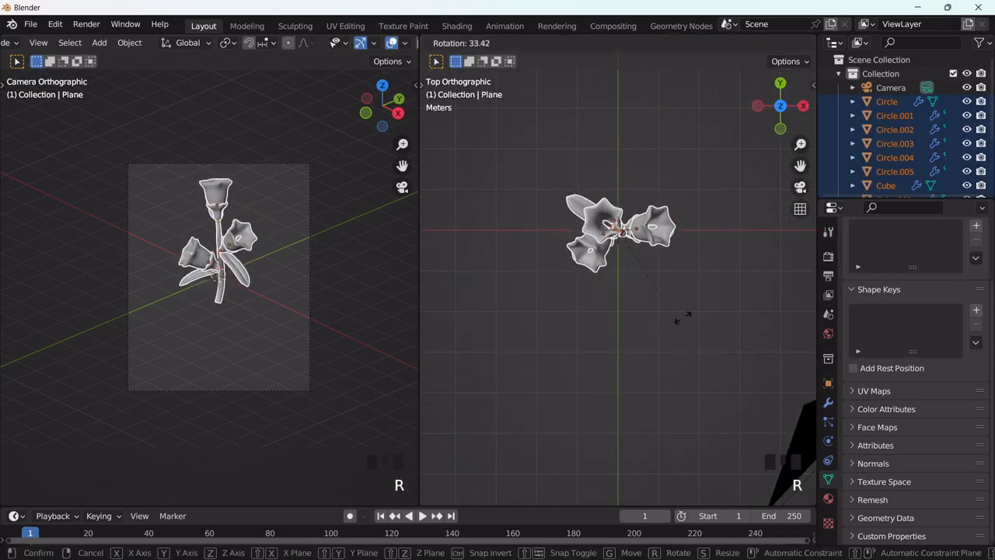
left_click(696, 218)
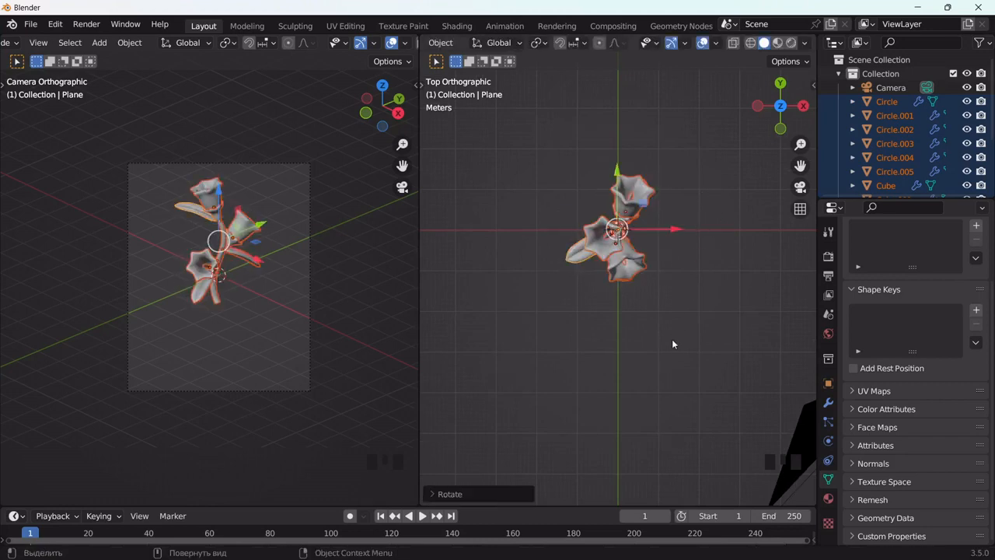
Step: In the camera view, move the whole plant down into the middle of the frame, scale it up about 1.27 times and deselect it
left_click(800, 187)
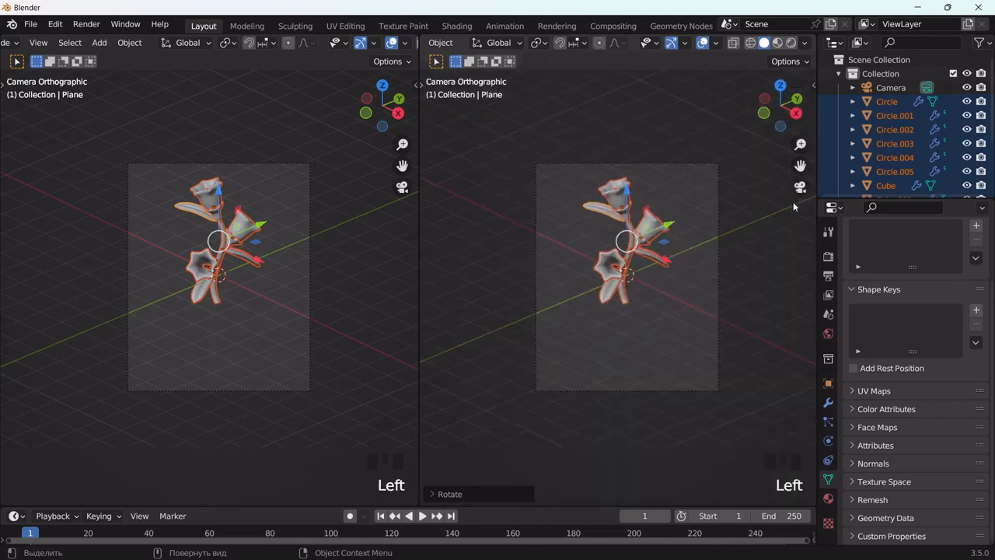
scroll(707, 281, "up", 2)
left_click_drag(800, 165, 767, 223)
key("g")
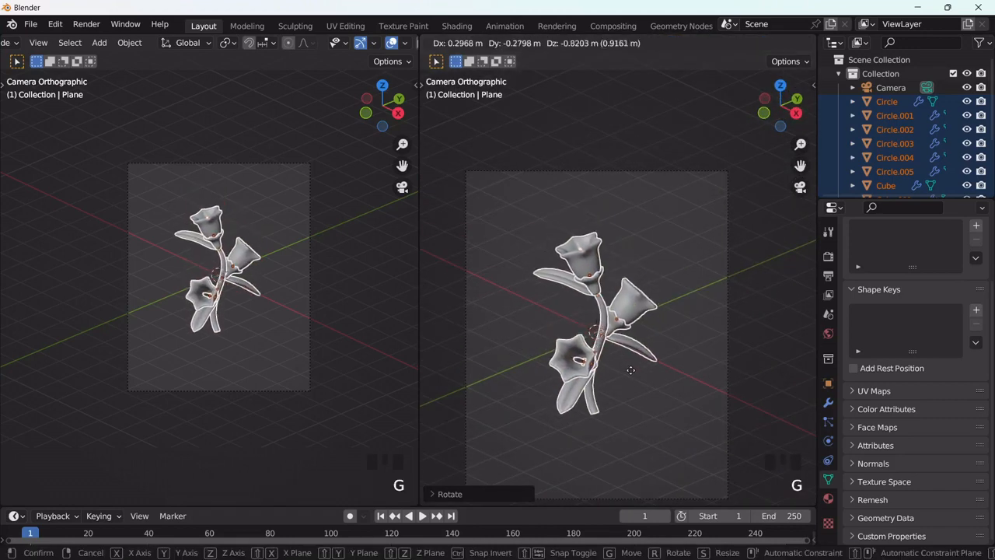
left_click(630, 372)
key("s")
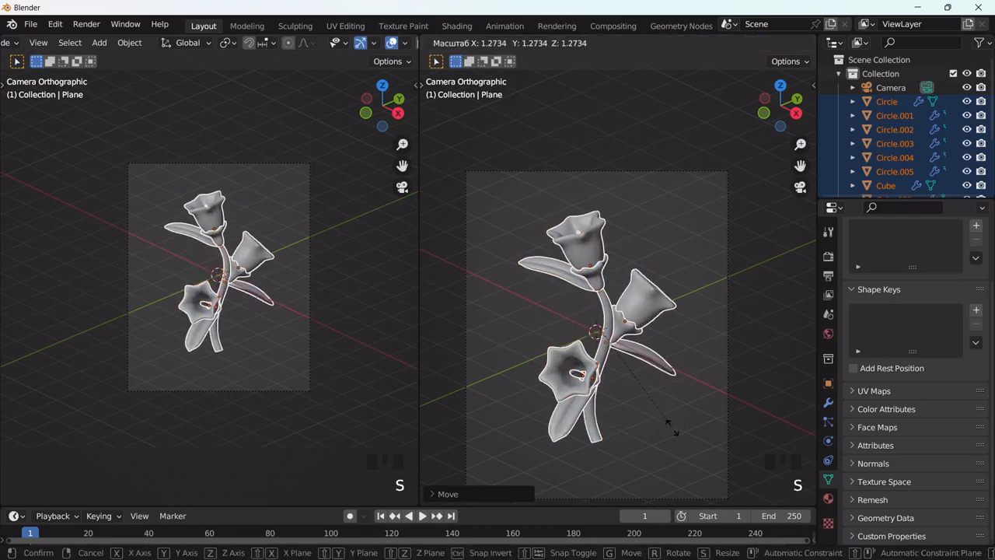
left_click(672, 429)
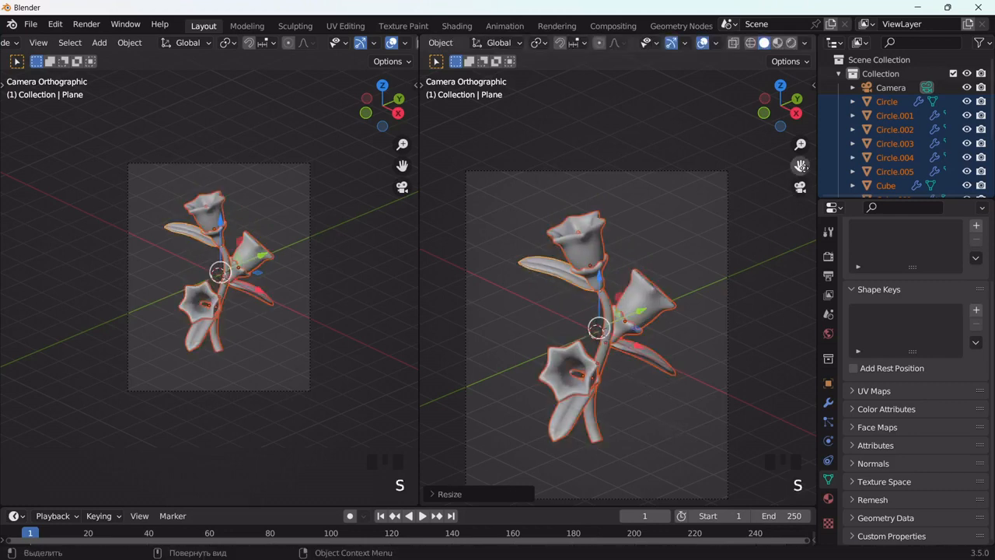
left_click_drag(801, 166, 774, 135)
left_click(745, 284)
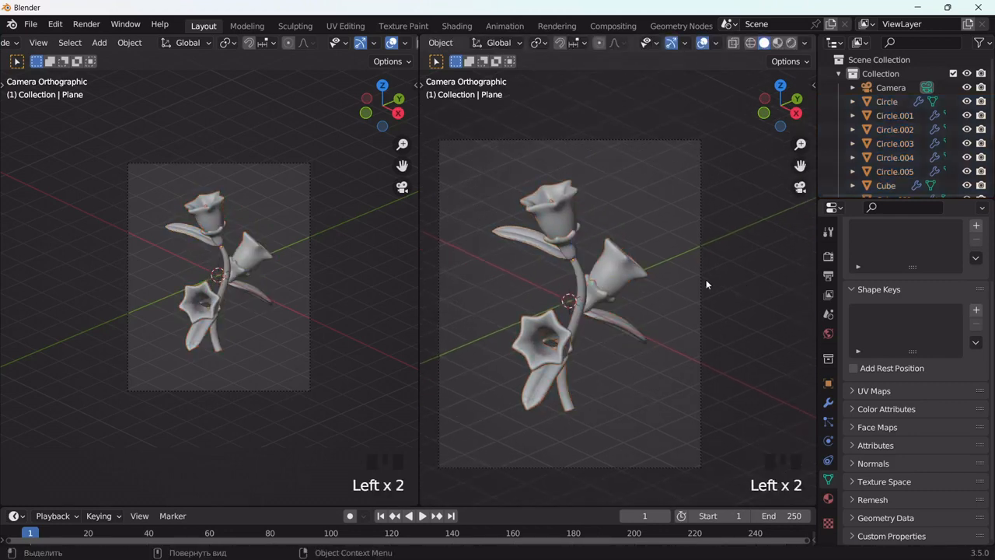
Step: Switch the viewport to material preview and give the top flower's cup a new material with a light purple base color
scroll(614, 255, "up", 2)
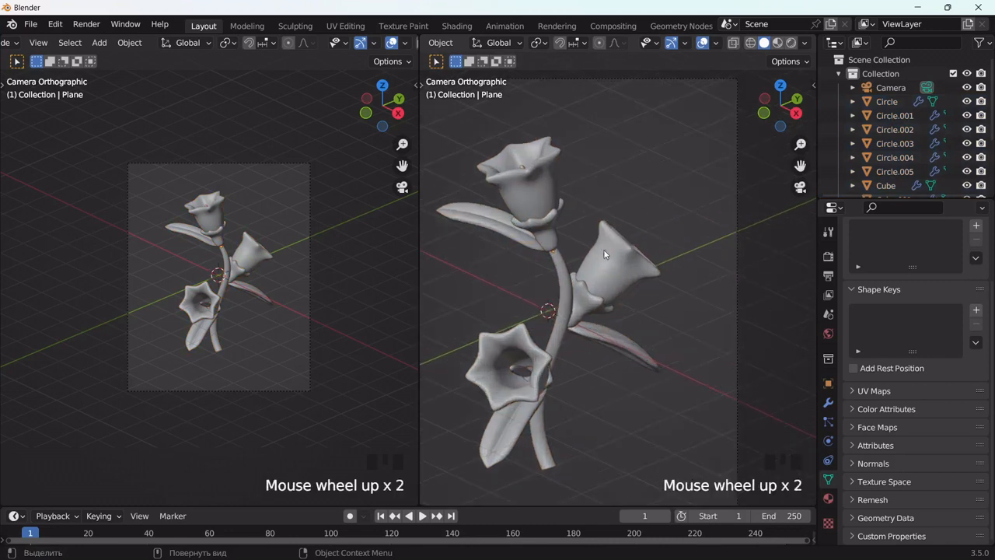
left_click_drag(801, 166, 863, 142)
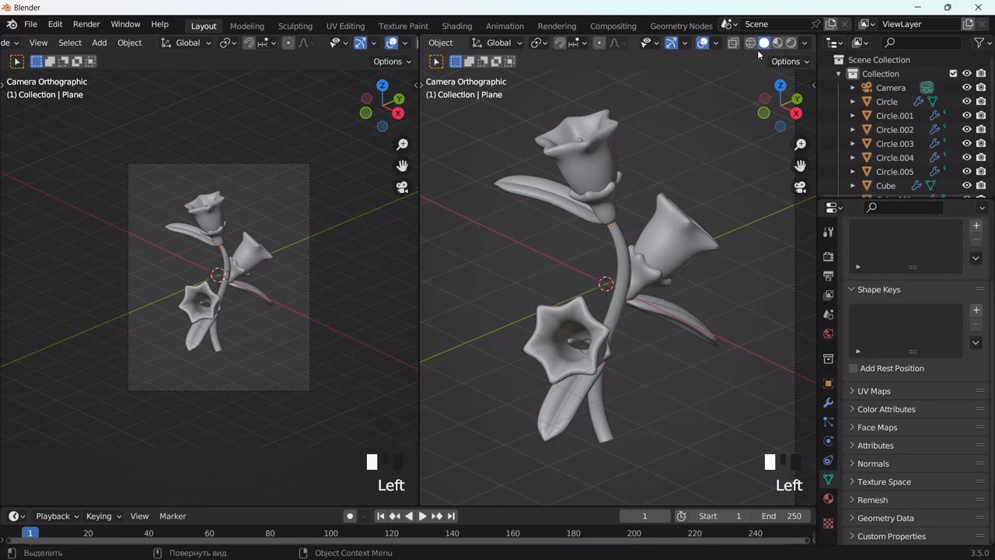
left_click(778, 42)
double_click(606, 176)
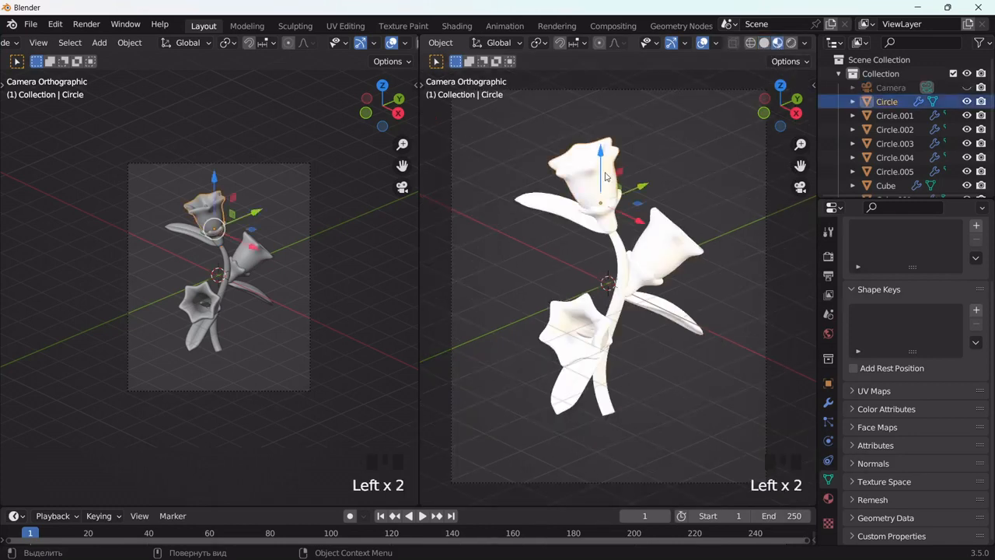
left_click(828, 499)
left_click(934, 361)
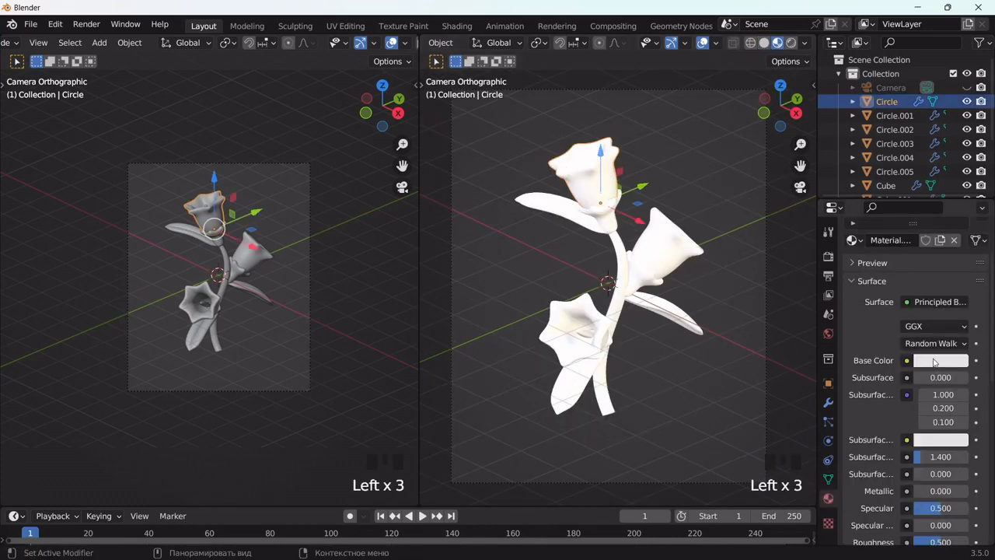
left_click(912, 212)
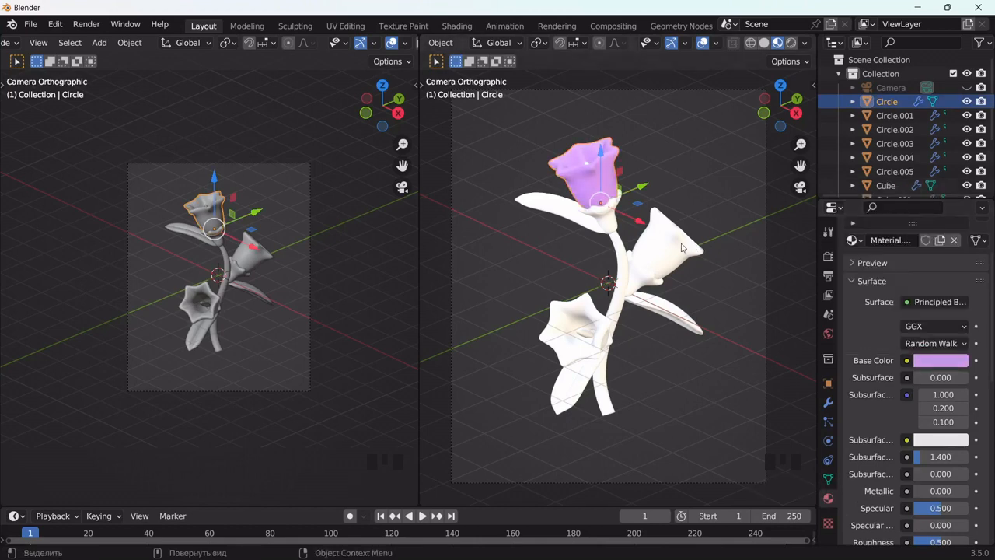
Step: Link the top cup's purple material to the other two flower cups
left_click(682, 247)
left_click(576, 317, "shift")
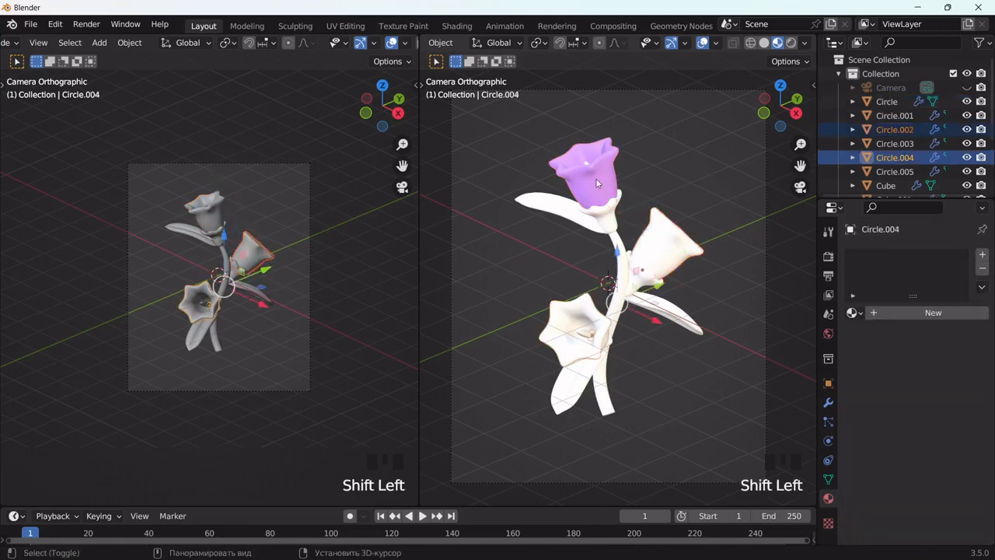
left_click(595, 178, "shift")
key("ctrl+l")
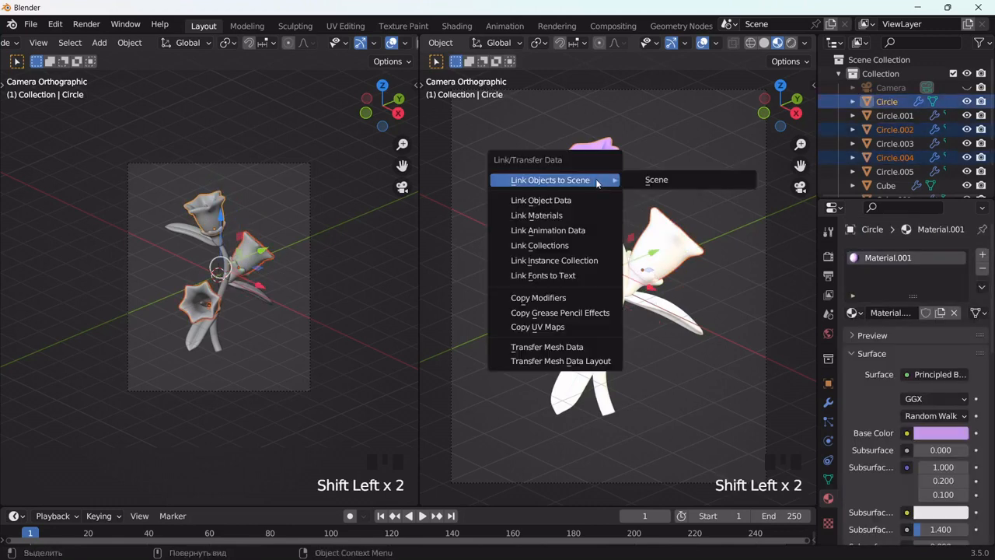
left_click(608, 216)
Step: Give the top leaf a new material with a green base color of hue 0.236, saturation 0.645 and value 0.353
left_click(575, 216)
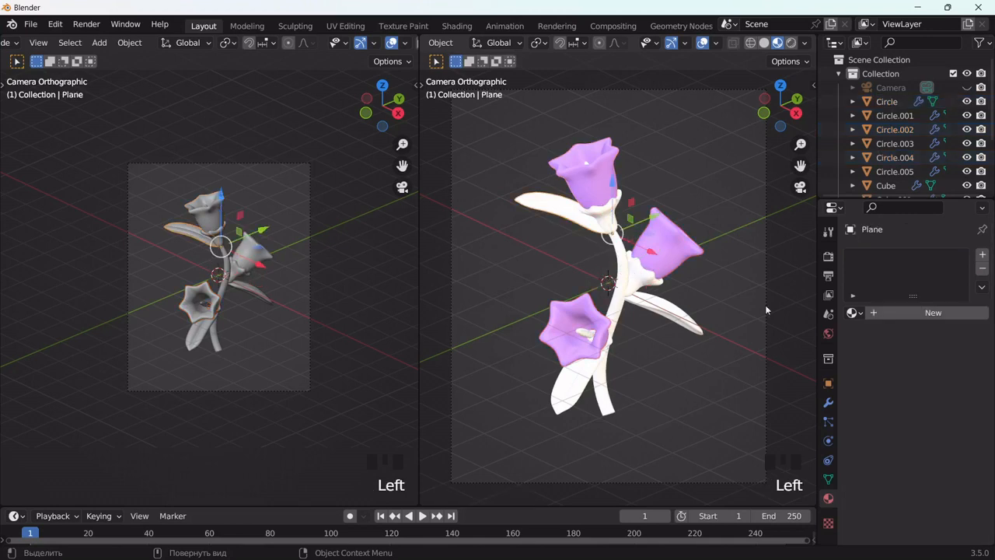
left_click(876, 314)
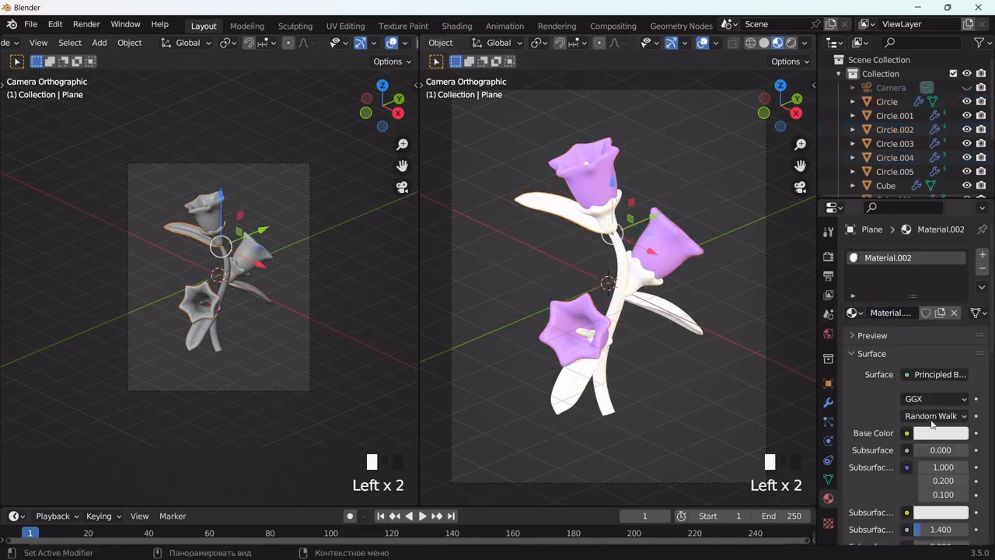
left_click(923, 433)
left_click(875, 283)
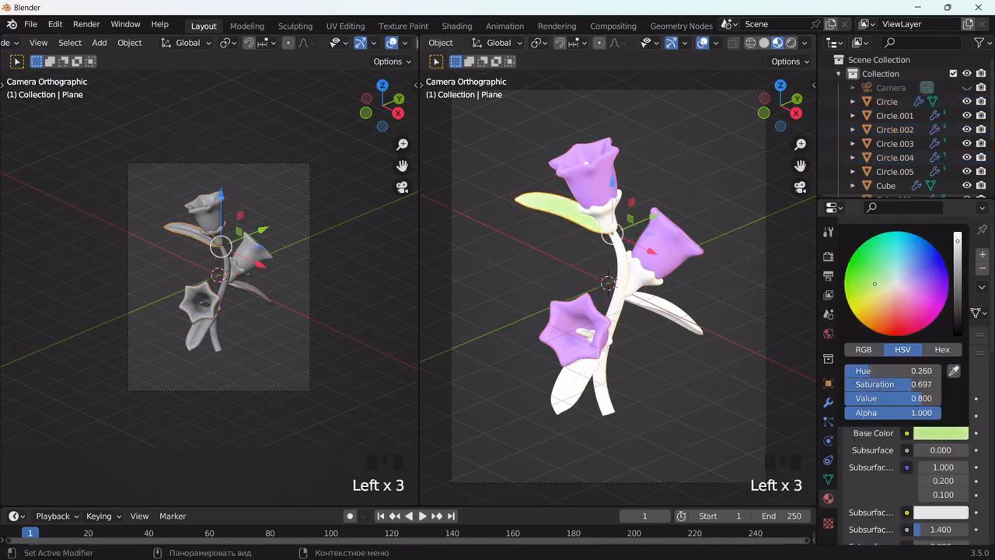
left_click_drag(869, 285, 876, 287)
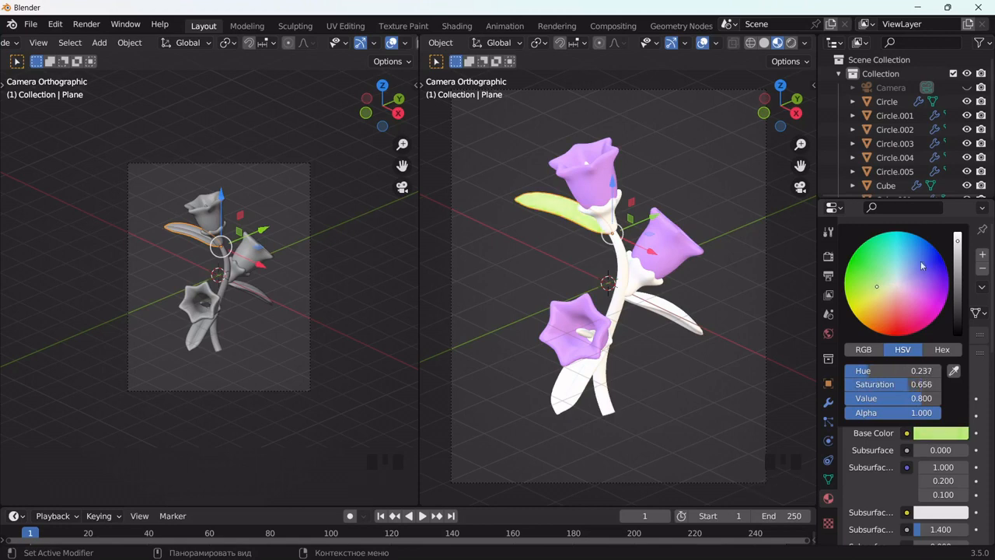
left_click_drag(958, 244, 958, 271)
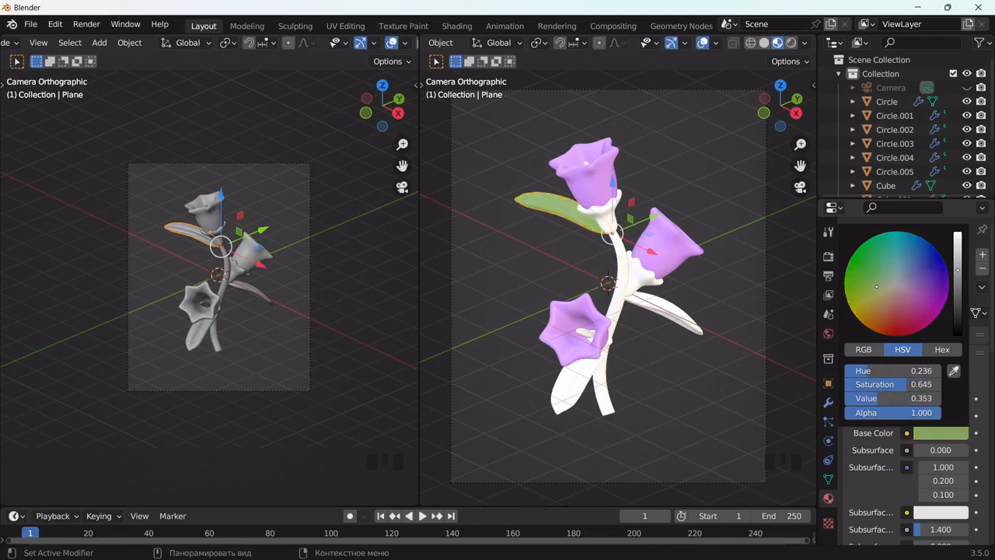
Step: Link the top leaf's green material to the other two leaves, the green bases of all three flowers and the stem, and deselect everything
left_click(662, 317)
left_click(576, 348, "shift")
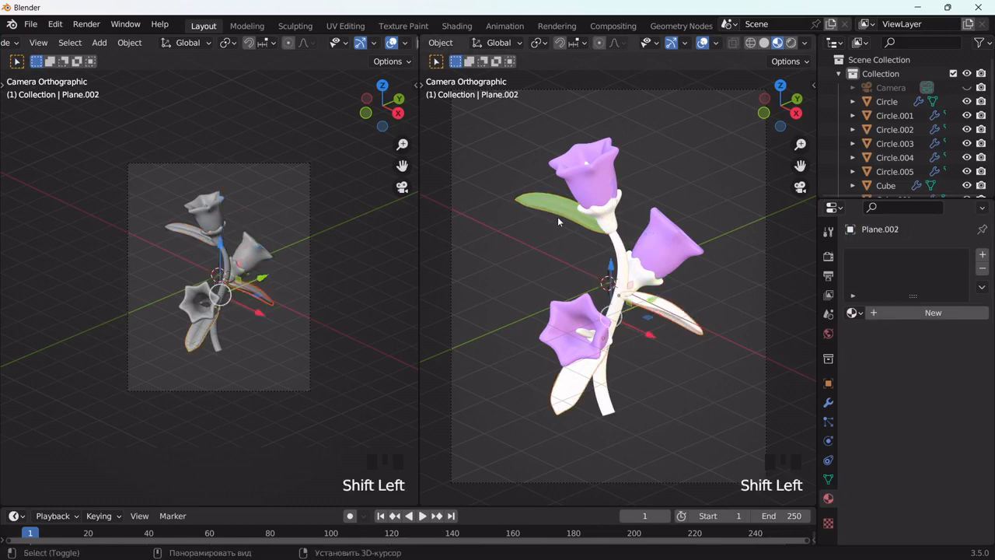
left_click(585, 216, "shift")
left_click(607, 218, "shift")
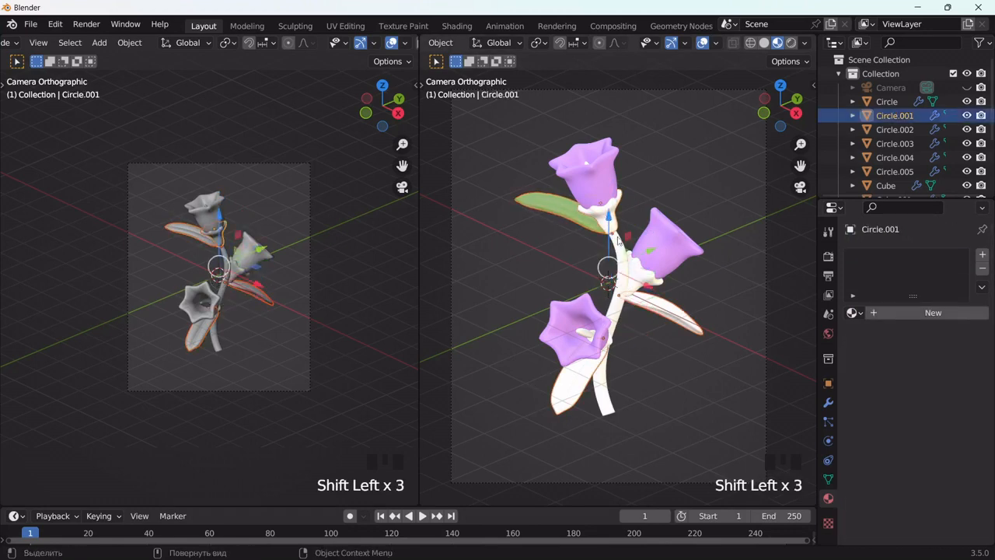
left_click(625, 333, "shift")
middle_click_drag(632, 341, 615, 309)
scroll(616, 309, "up", 4)
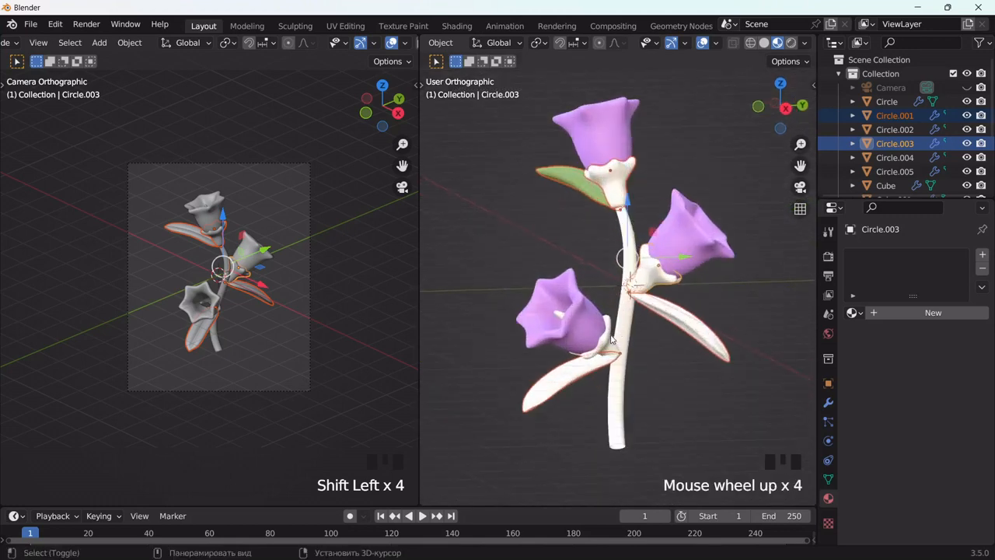
left_click(614, 340, "shift")
left_click(612, 274, "shift")
left_click(583, 193, "shift")
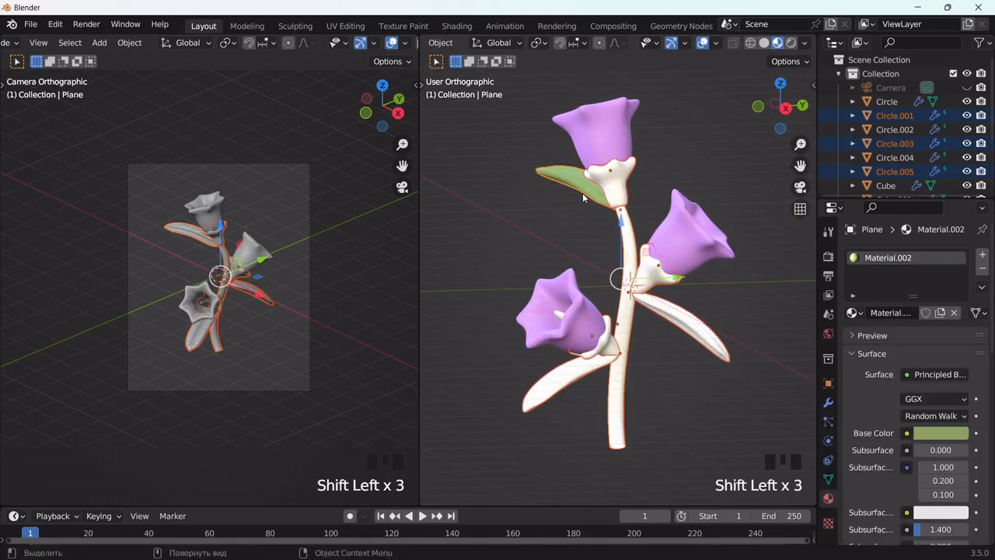
key("ctrl+l")
left_click(544, 193)
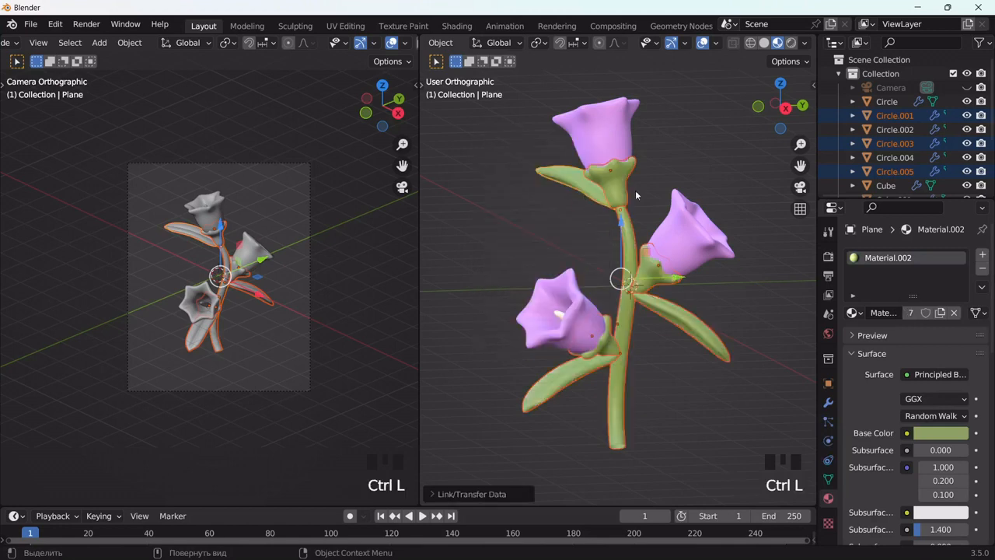
left_click(676, 163)
Step: Give the lower flower's stamen a new material with a yellow base color of hue 0.122, saturation 0.830 and value 0.800
middle_click_drag(630, 206, 572, 333)
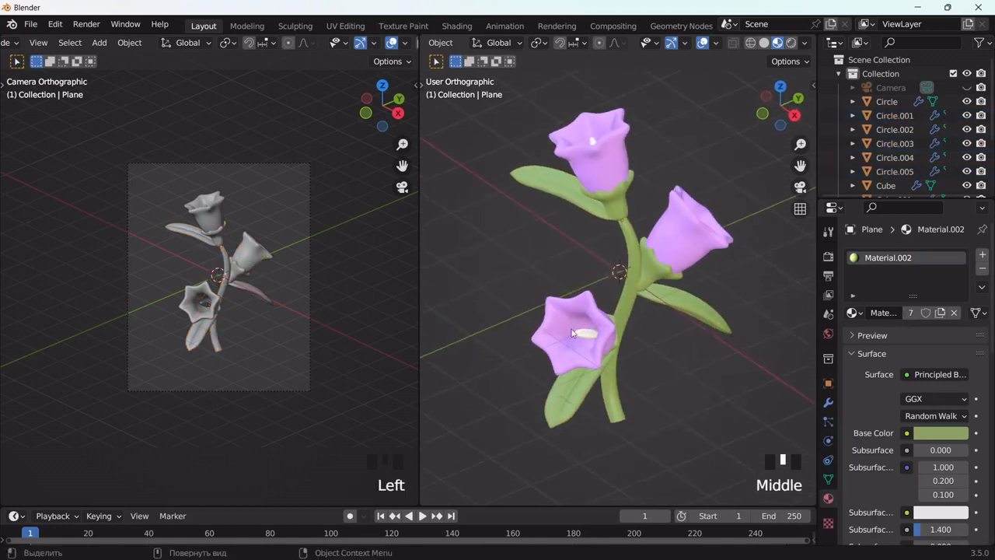
left_click(589, 338)
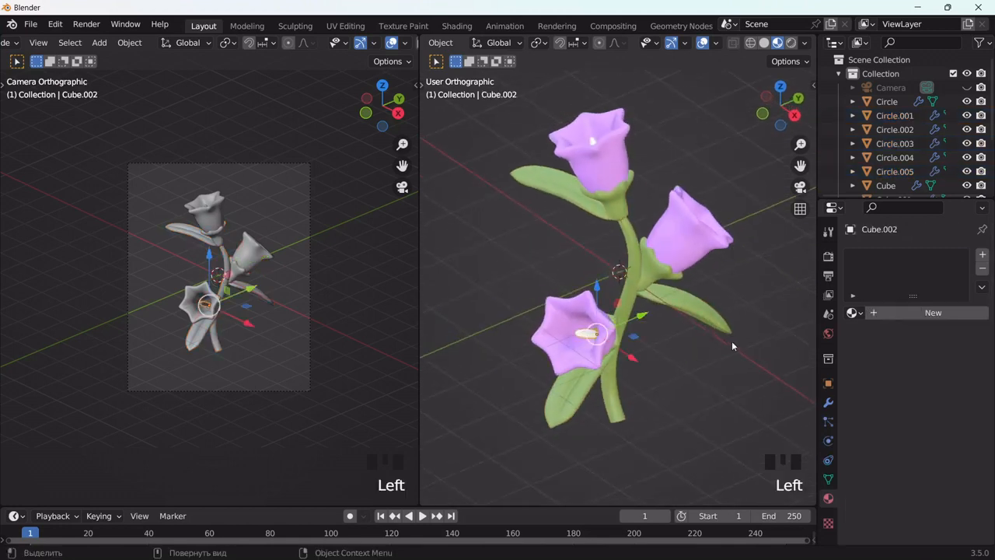
left_click(877, 315)
left_click(926, 435)
left_click(891, 291)
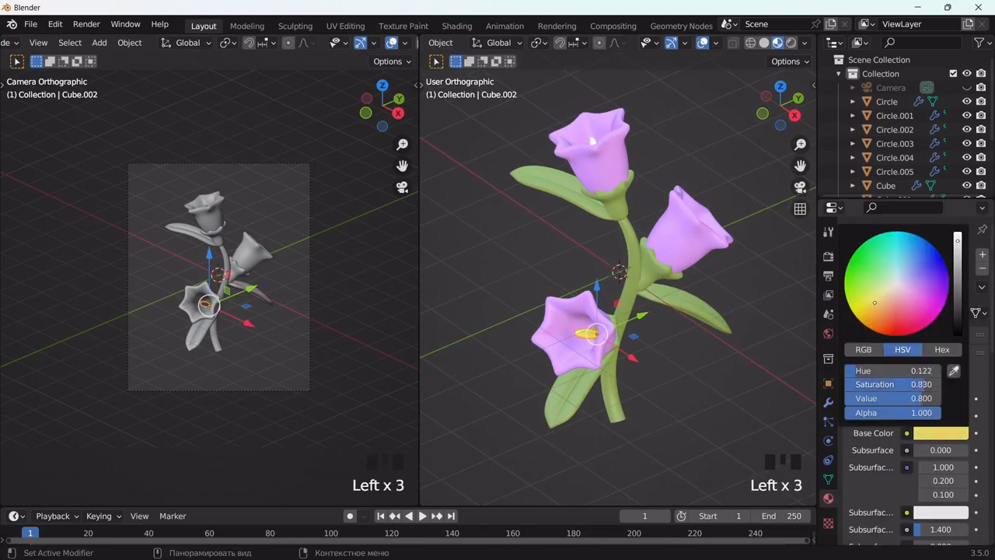
Step: Link the lower stamen's yellow material to the stamens of the other two flowers and deselect them
middle_click_drag(703, 249, 611, 283)
left_click(667, 328)
middle_click_drag(669, 330, 586, 337)
left_click(610, 214, "shift")
left_click(557, 392, "shift")
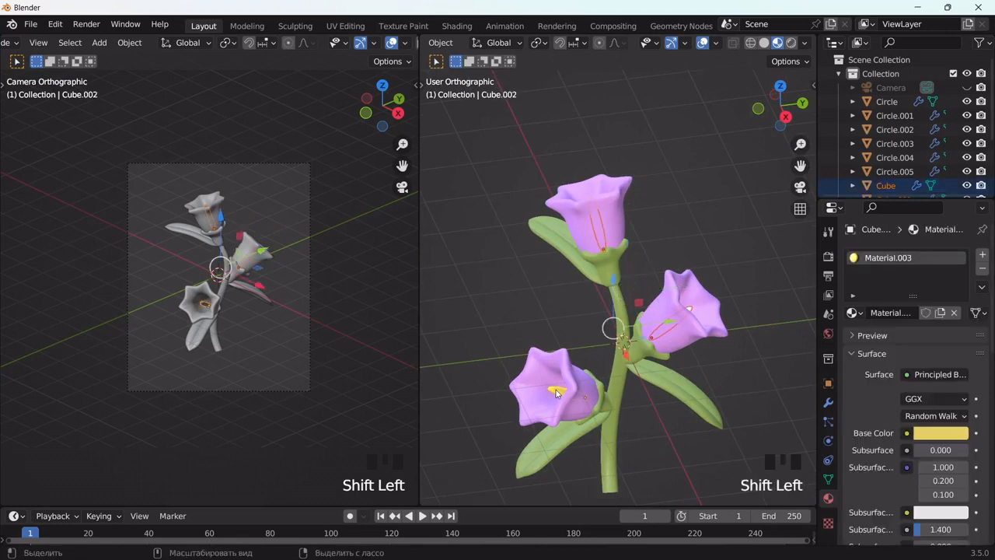
key("ctrl+l")
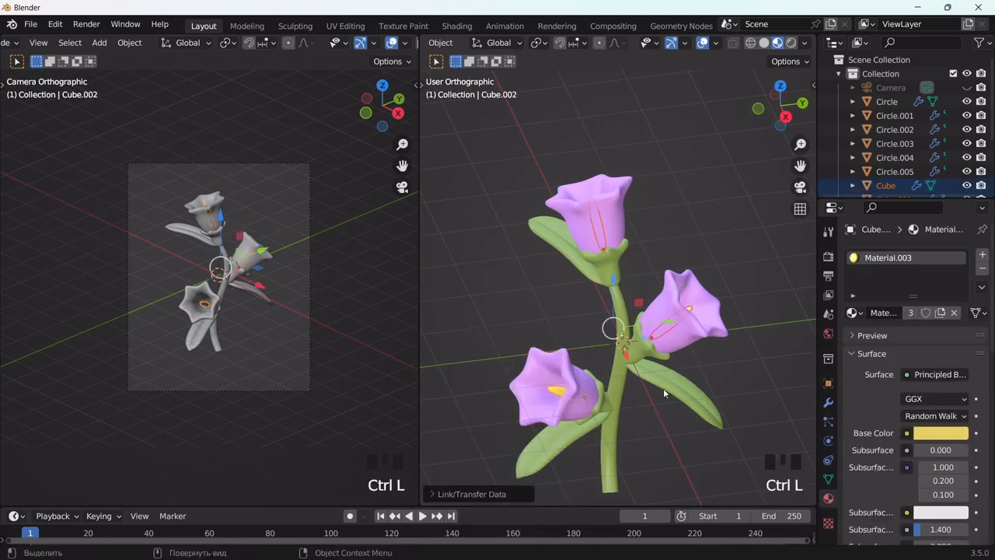
left_click(758, 354)
Step: Return the material preview to the camera view and examine the colored plant within the whole camera frame
left_click(801, 187)
scroll(695, 240, "up", 2)
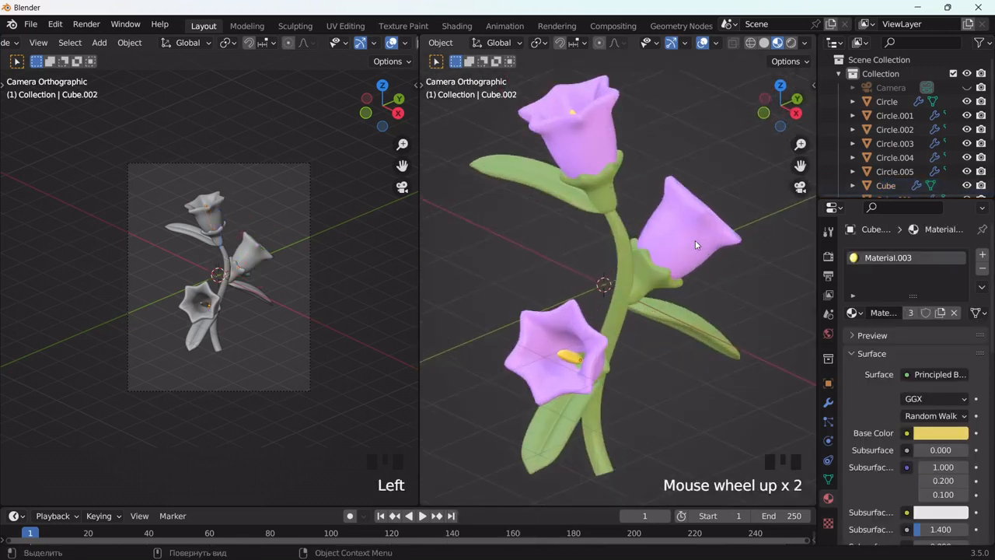
scroll(696, 240, "down", 1)
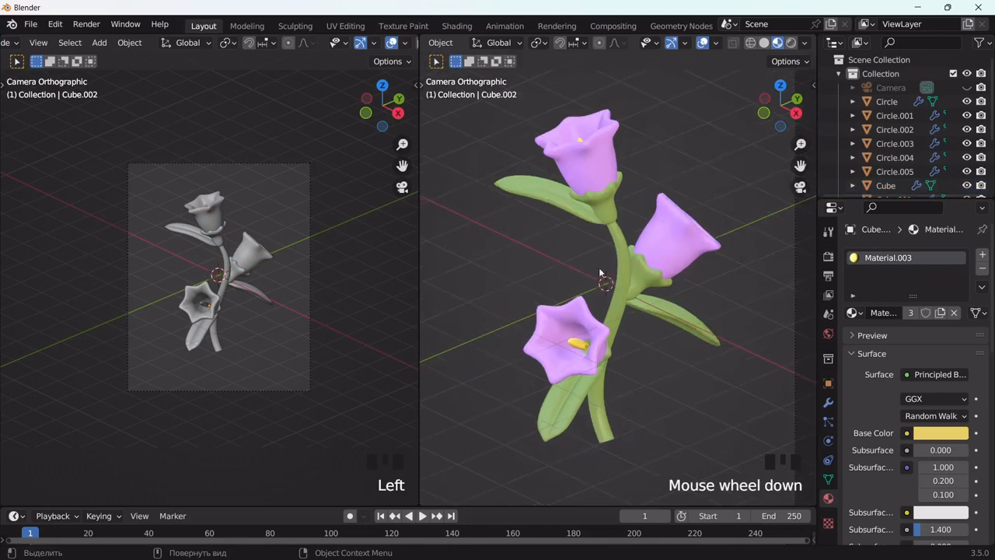
scroll(537, 182, "down", 2)
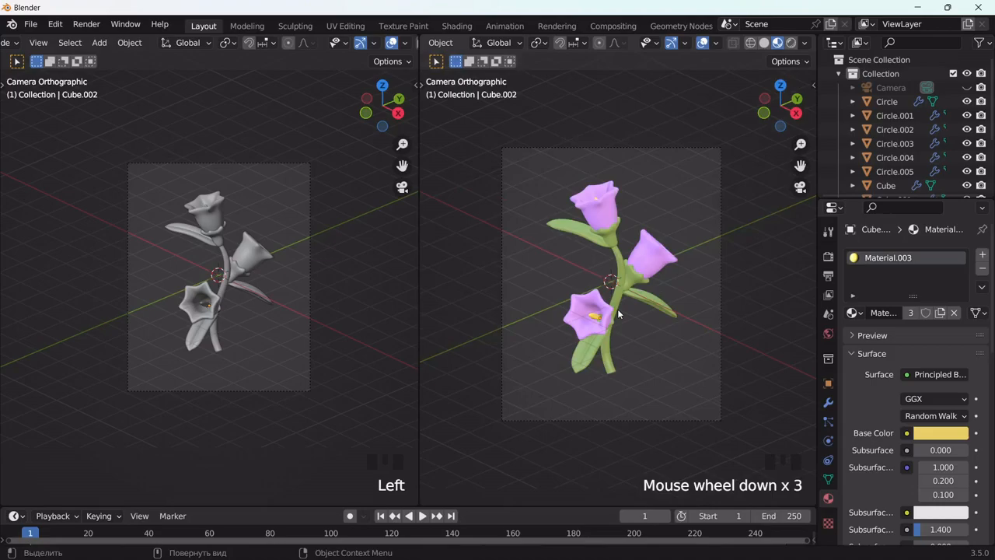